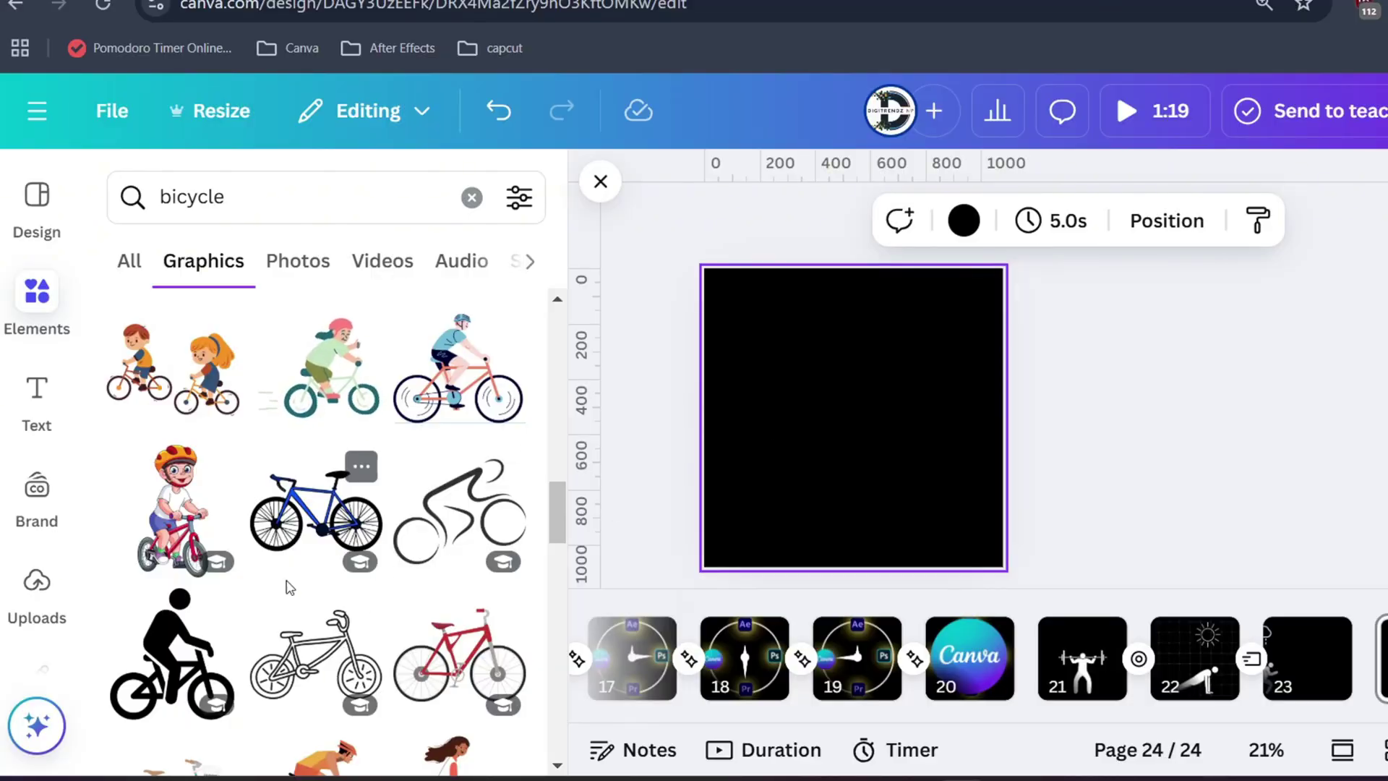
- Add the uploaded bicycle frame image to the blank black page, shrink it and place it in the upper middle
{"action": "left_click", "coordinate": [40, 582]}
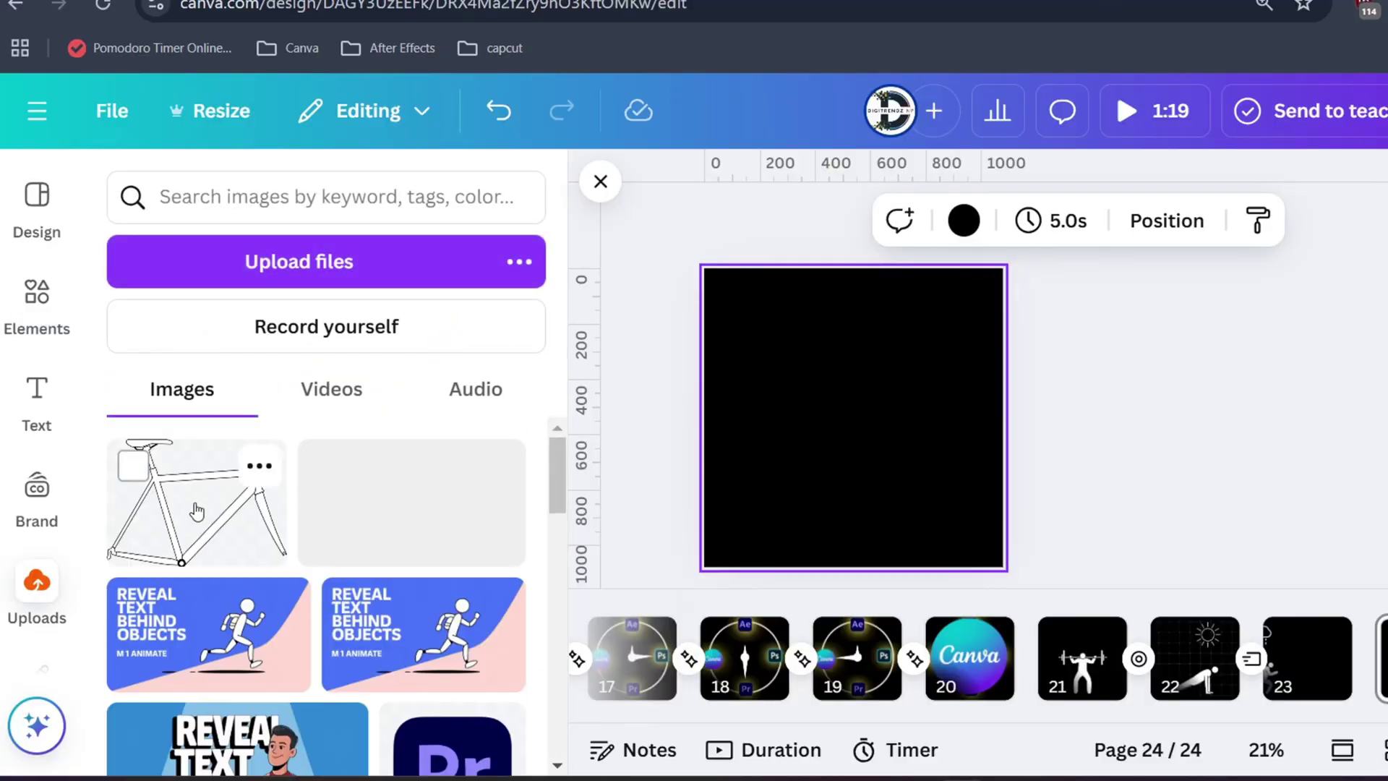
{"action": "left_click", "coordinate": [196, 485]}
{"action": "left_click_drag", "start_coordinate": [996, 485], "coordinate": [866, 407]}
{"action": "left_click_drag", "start_coordinate": [813, 380], "coordinate": [848, 401]}
{"action": "left_click", "coordinate": [882, 496]}
- Search the graphics for "square" and add the thick-outlined square to the page
{"action": "left_click", "coordinate": [37, 304]}
{"action": "left_click", "coordinate": [252, 197]}
{"action": "type", "text": "squ"}
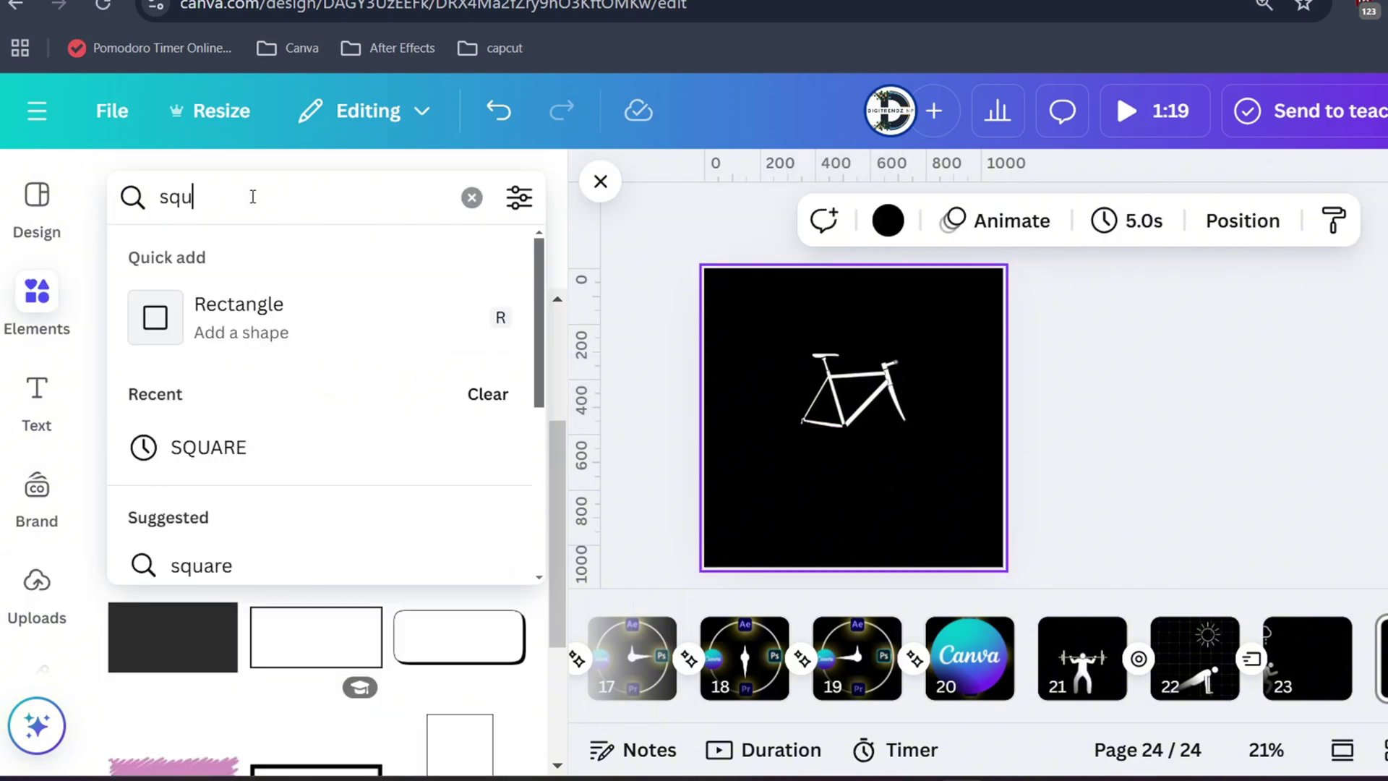
{"action": "type", "text": "are"}
{"action": "key", "text": "Return"}
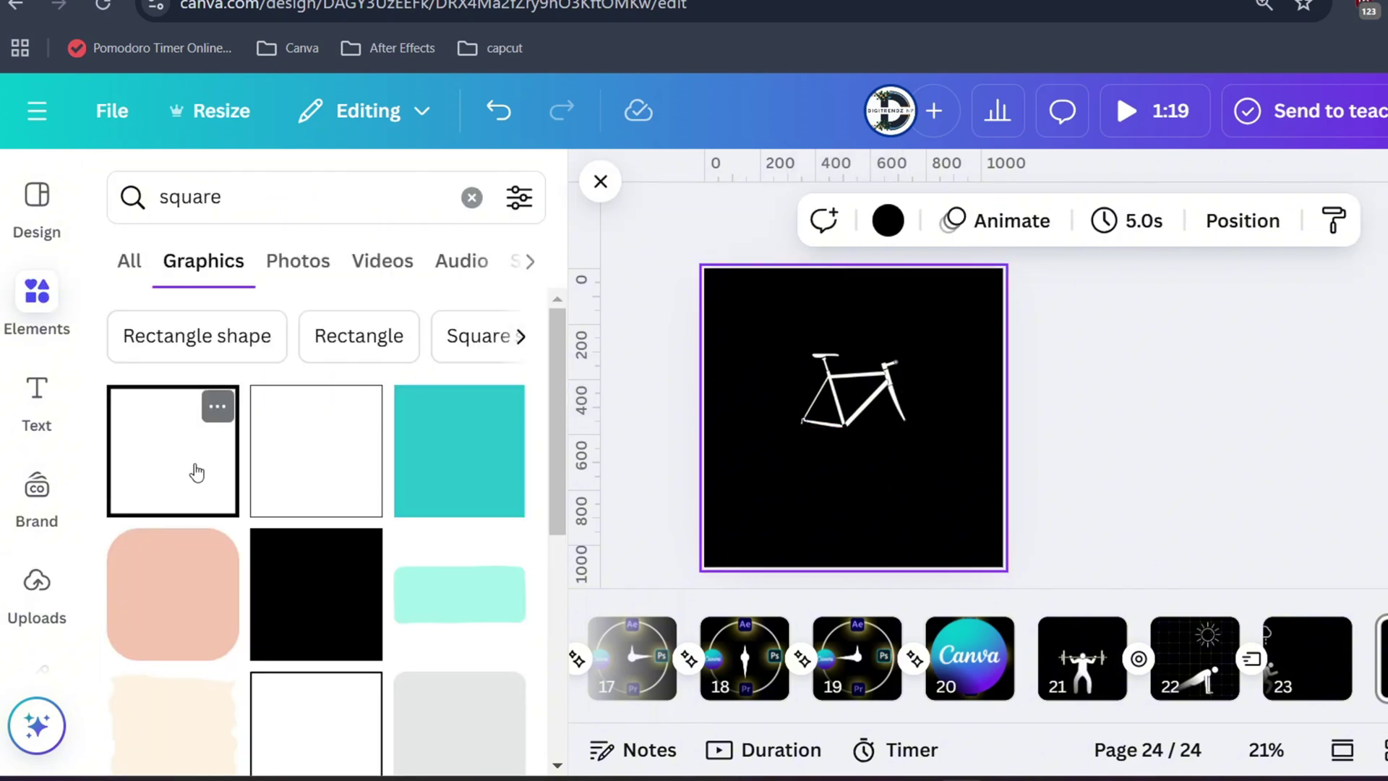
{"action": "scroll", "coordinate": [197, 456], "scroll_direction": "down", "scroll_amount": 3}
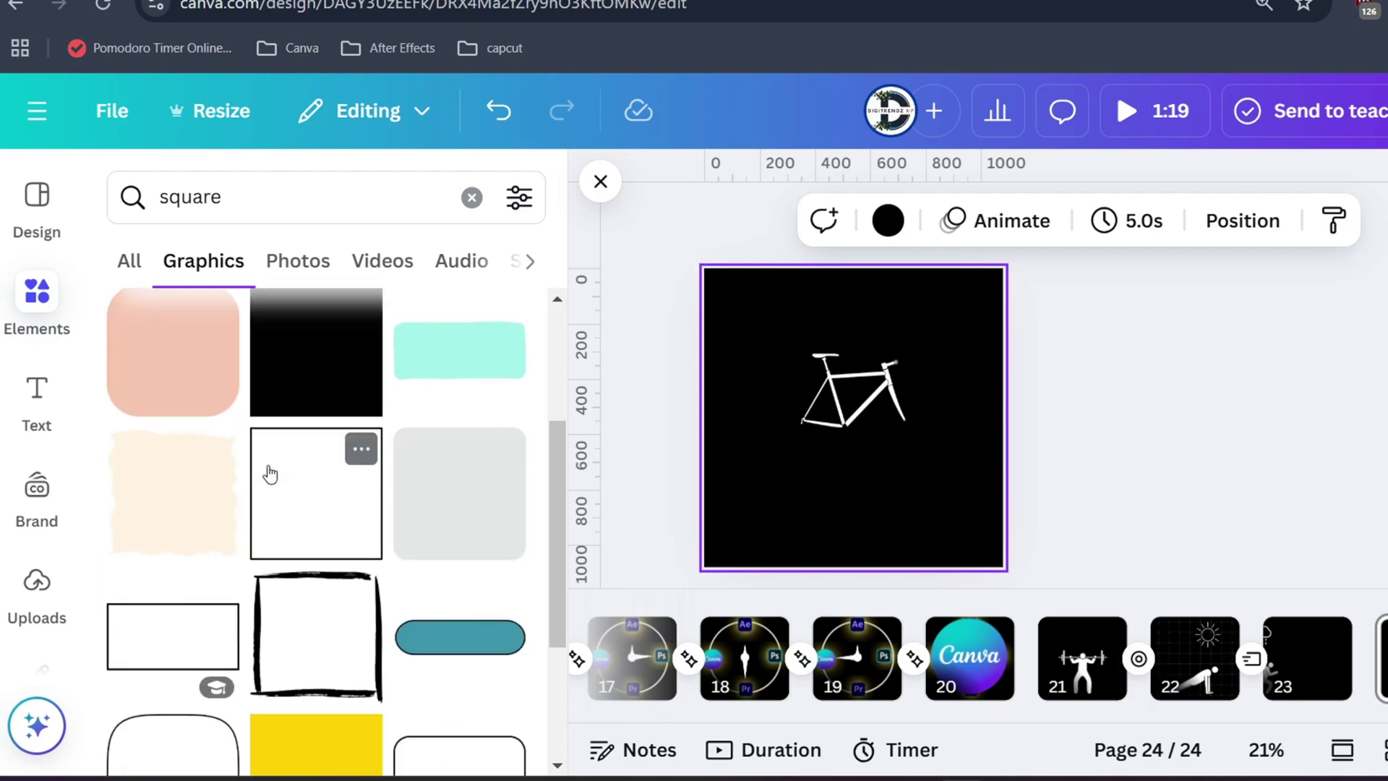
{"action": "scroll", "coordinate": [270, 473], "scroll_direction": "down", "scroll_amount": 2}
{"action": "scroll", "coordinate": [180, 471], "scroll_direction": "up", "scroll_amount": 5}
{"action": "left_click", "coordinate": [180, 471]}
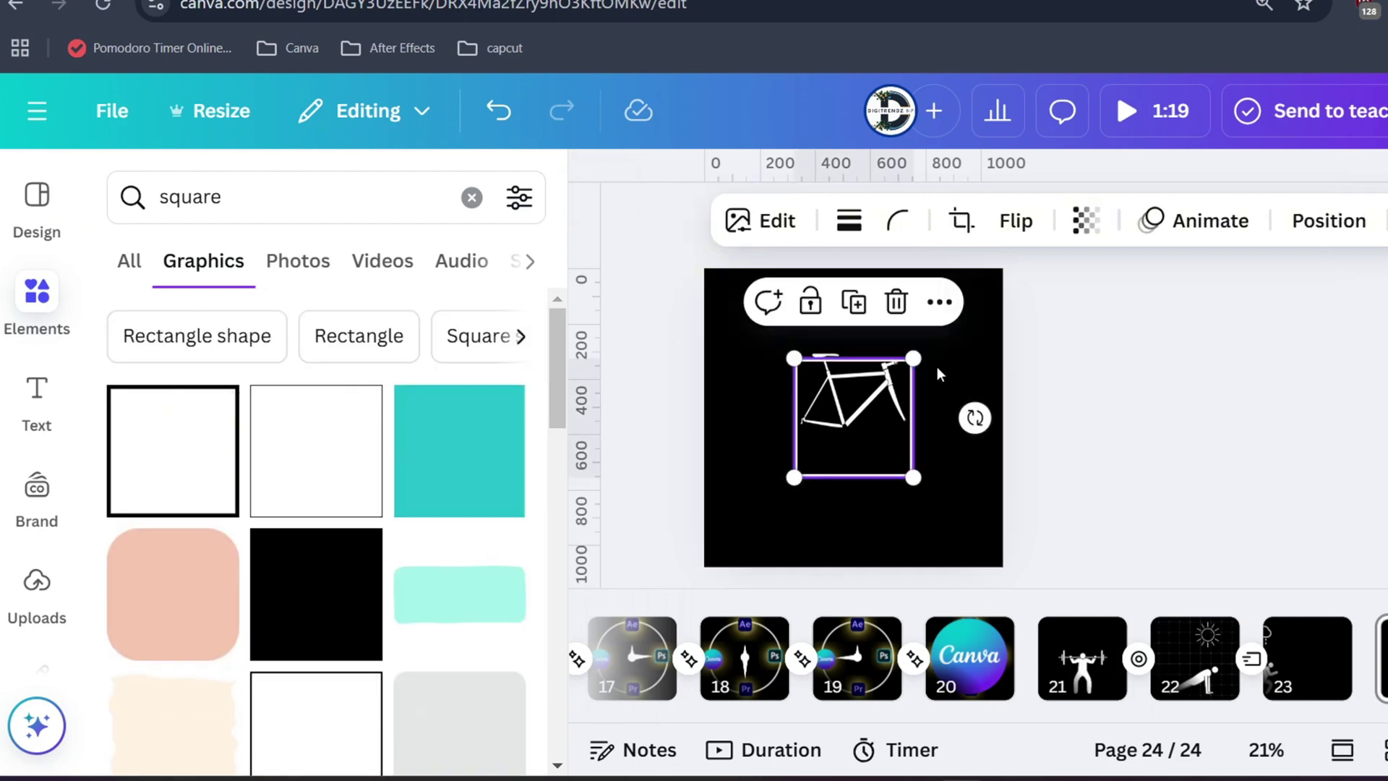
- Shrink the outlined square and place matching squares at the rear and front wheel positions of the bicycle frame
{"action": "left_click_drag", "start_coordinate": [918, 366], "coordinate": [849, 437]}
{"action": "left_click_drag", "start_coordinate": [821, 458], "coordinate": [913, 425]}
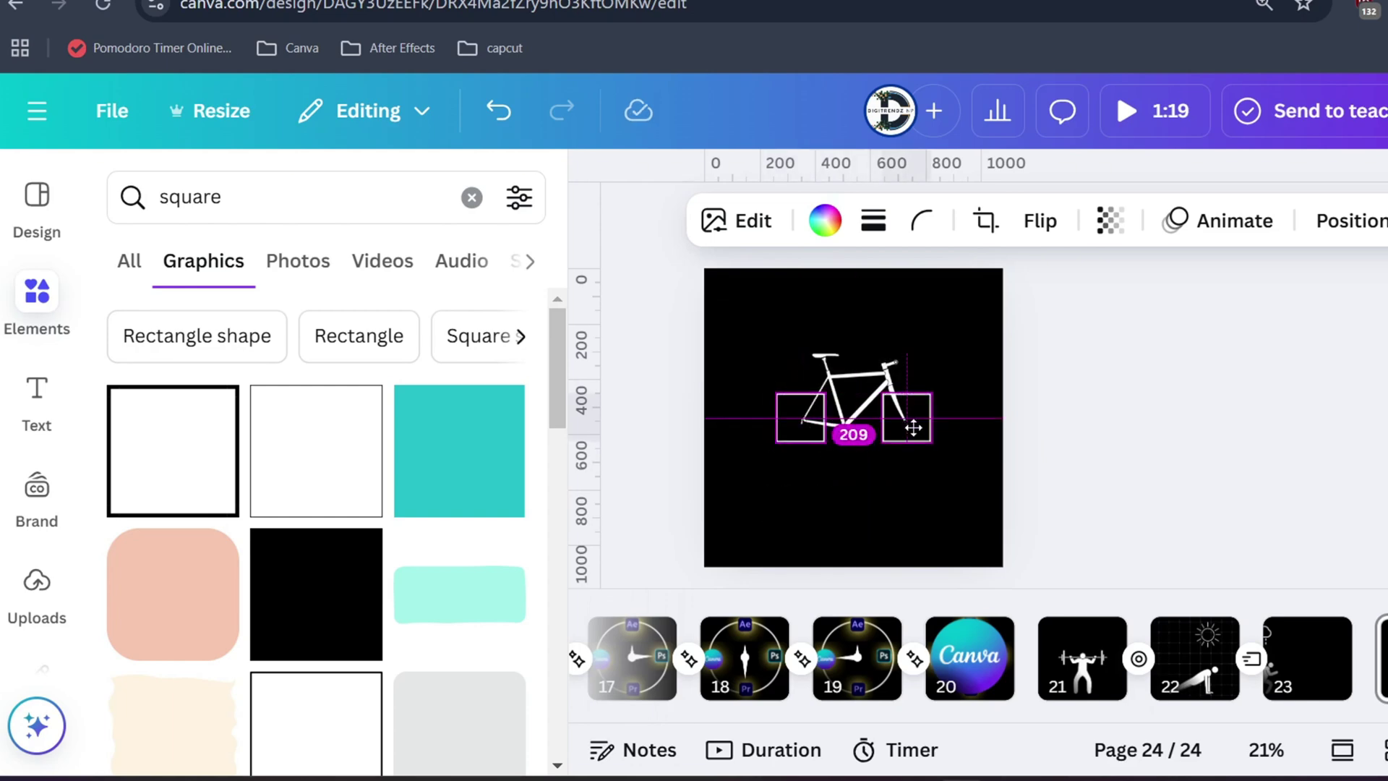
{"action": "left_click_drag", "start_coordinate": [913, 428], "coordinate": [905, 416]}
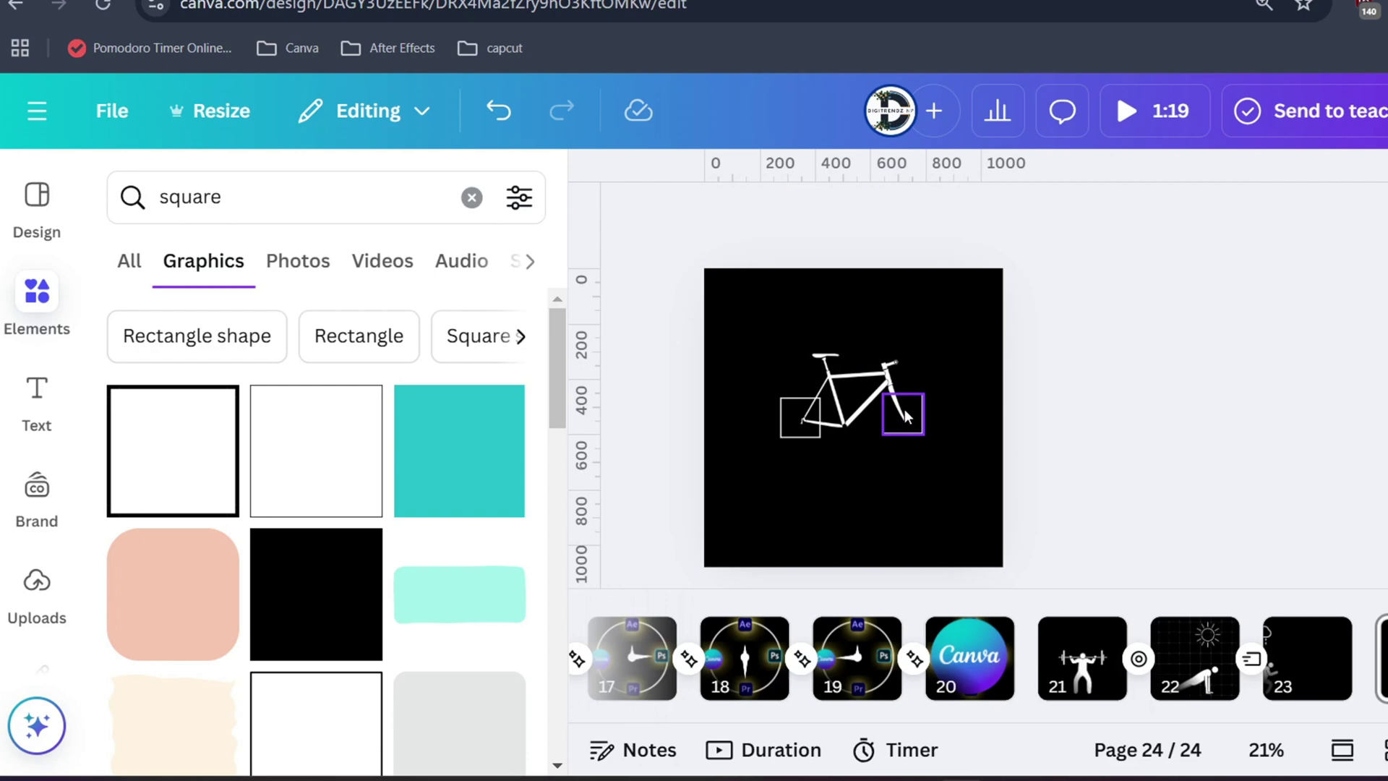
{"action": "left_click", "coordinate": [904, 414]}
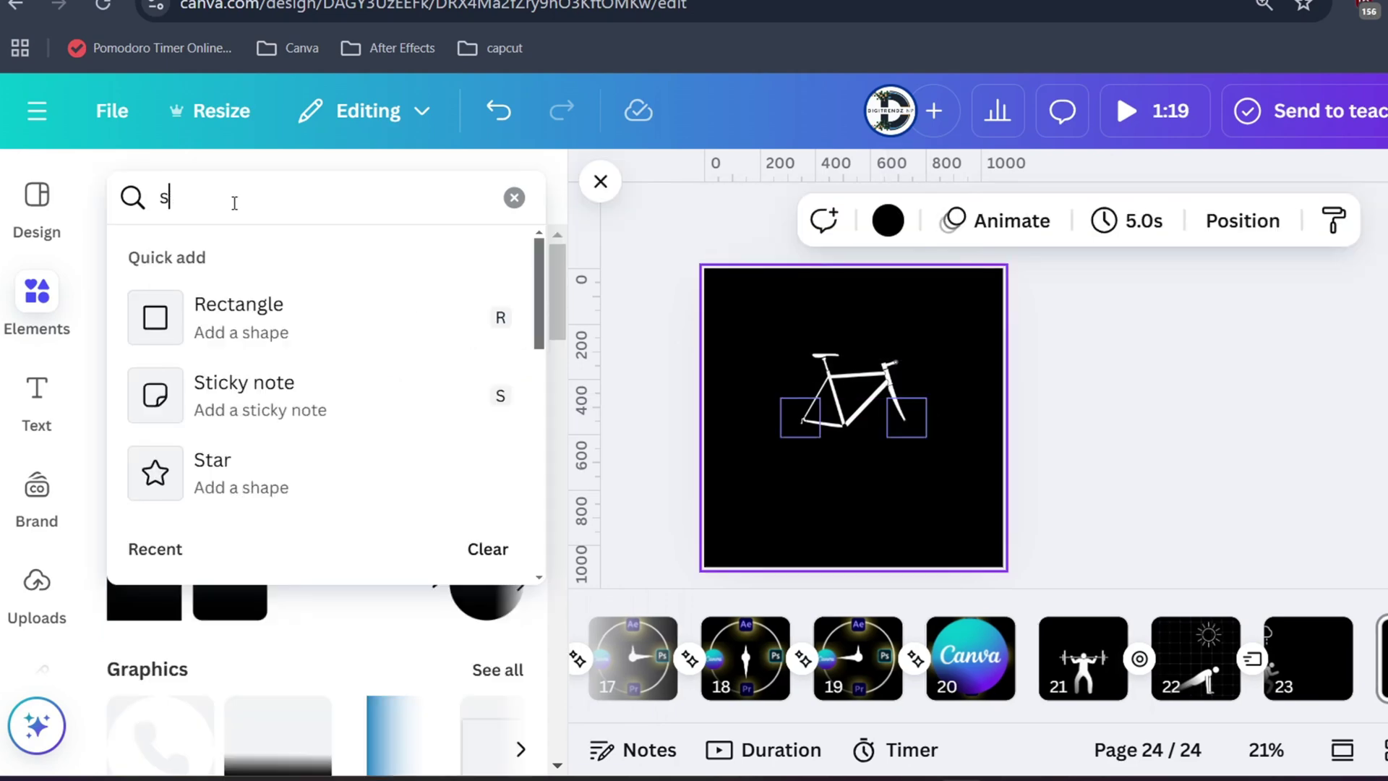
- Search the elements for "square glow"
{"action": "type", "text": "uq"}
{"action": "key", "text": "BackSpace"}
{"action": "key", "text": "BackSpace"}
{"action": "type", "text": "qua"}
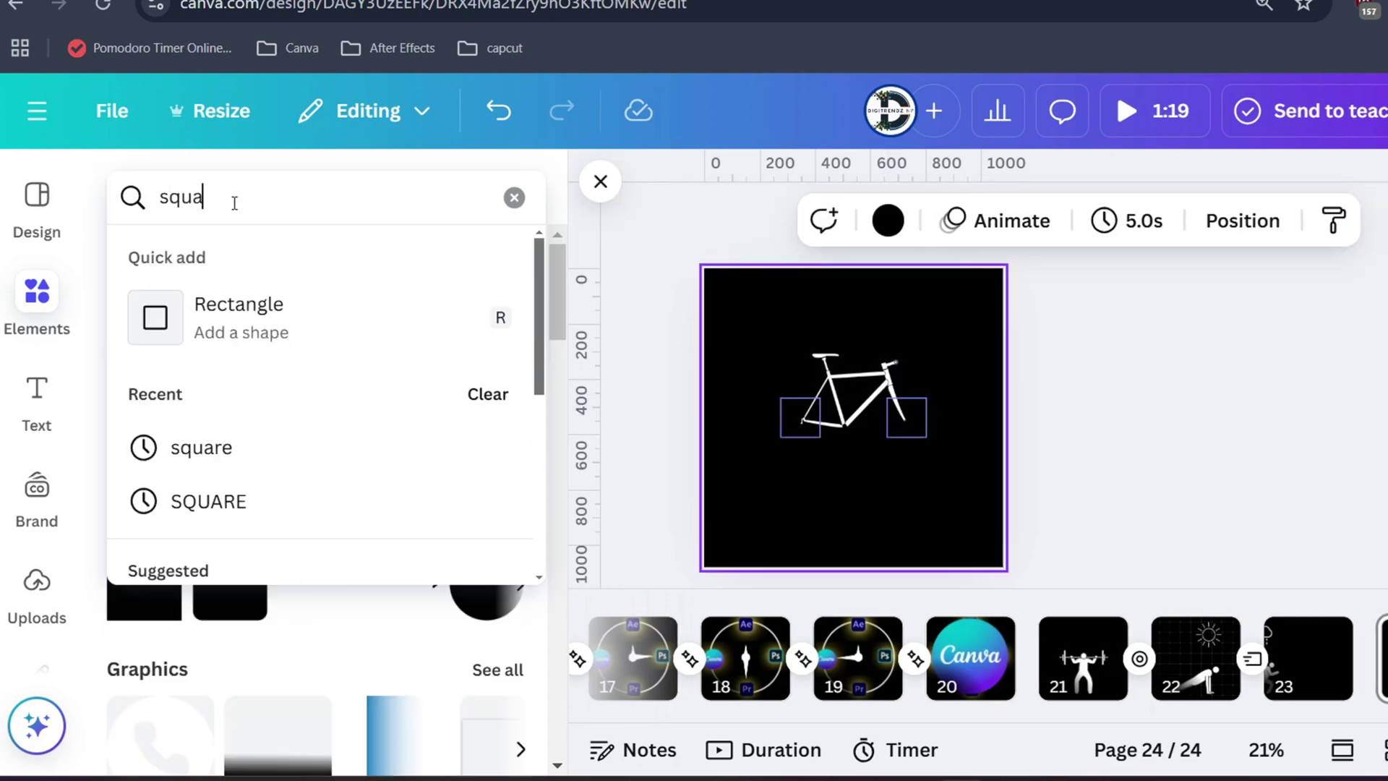
{"action": "type", "text": "re glow"}
{"action": "key", "text": "Return"}
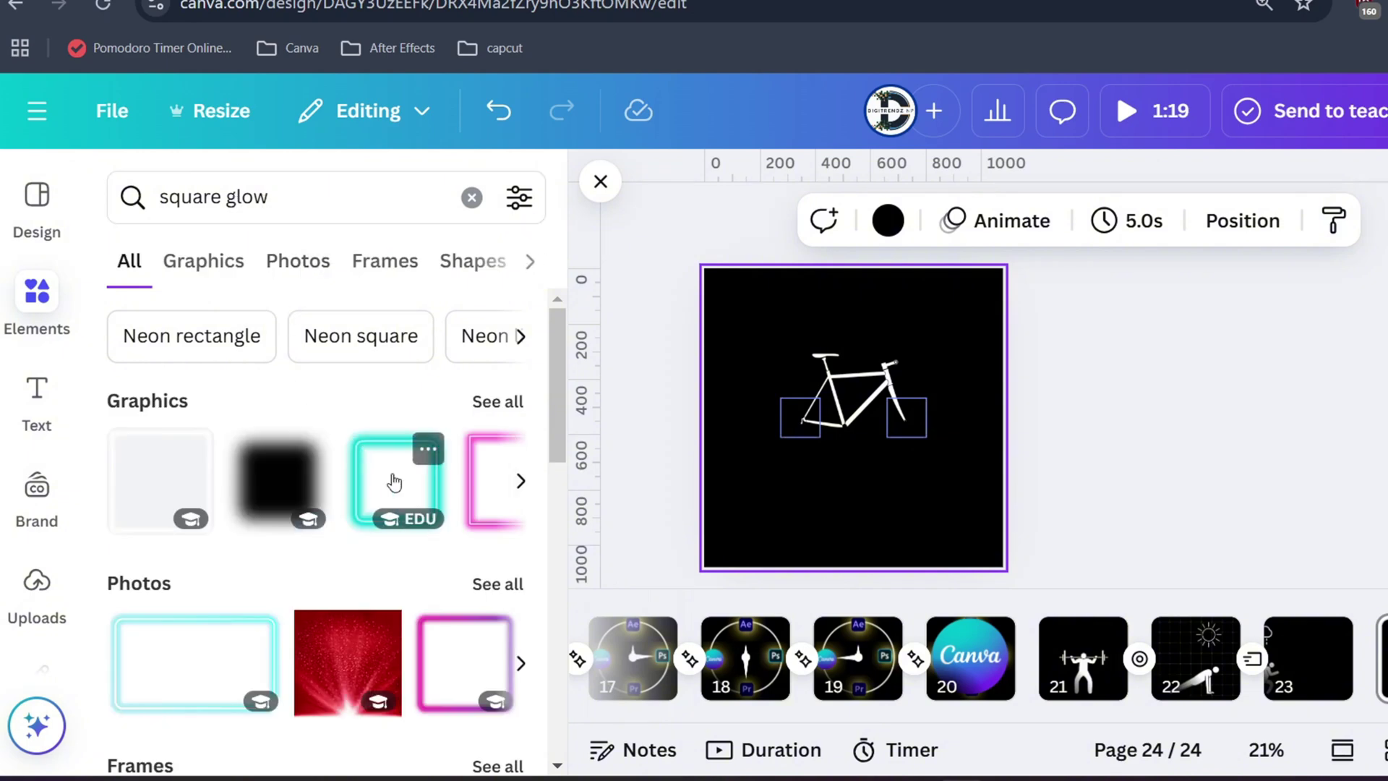
- Add the cyan neon square below the bicycle and delete both plain outlined wheel squares
{"action": "left_click", "coordinate": [394, 482]}
{"action": "left_click_drag", "start_coordinate": [865, 485], "coordinate": [866, 538]}
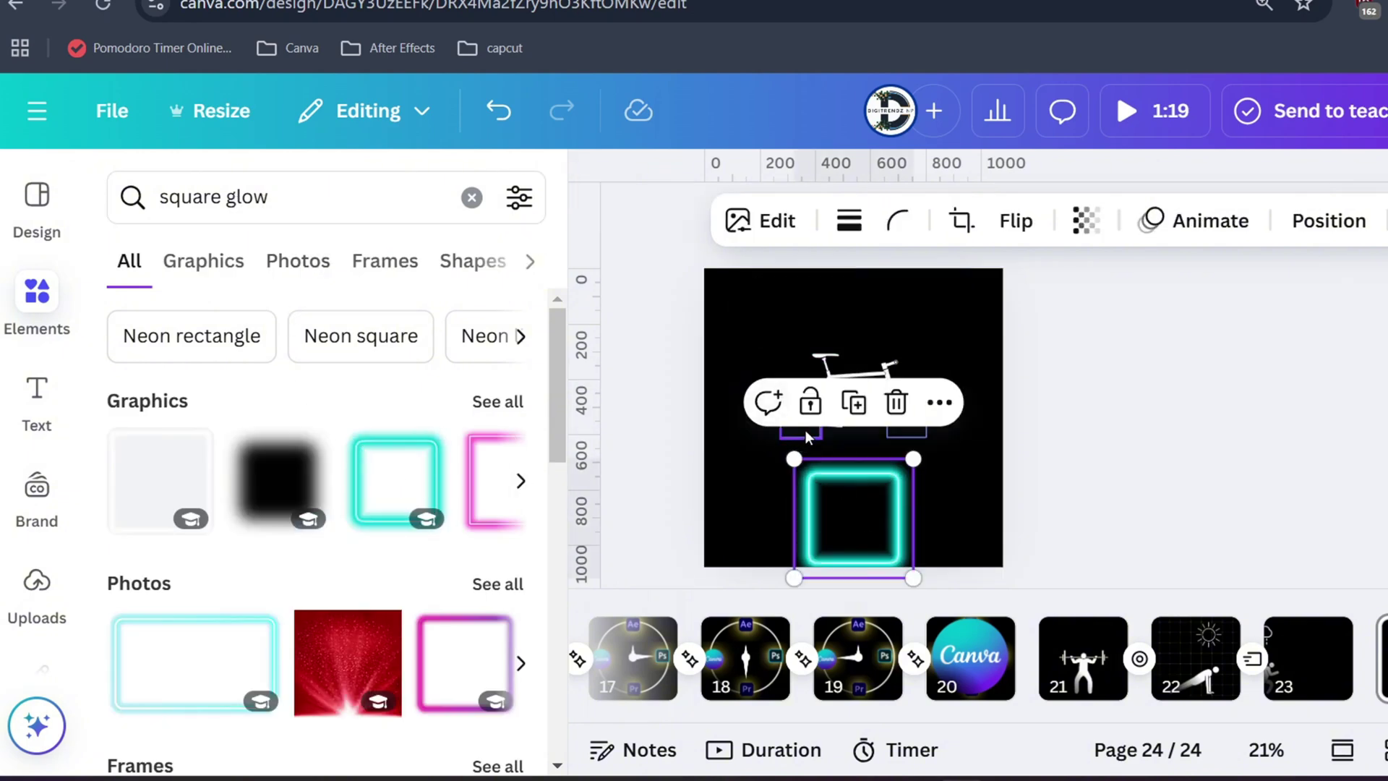
{"action": "left_click", "coordinate": [804, 429]}
{"action": "key", "text": "Delete"}
{"action": "left_click", "coordinate": [896, 423]}
{"action": "key", "text": "Delete"}
- Move the cyan neon square to the rear wheel position of the bicycle and shrink it slightly
{"action": "left_click", "coordinate": [836, 542]}
{"action": "left_click_drag", "start_coordinate": [841, 542], "coordinate": [771, 452]}
{"action": "left_click_drag", "start_coordinate": [838, 489], "coordinate": [817, 469]}
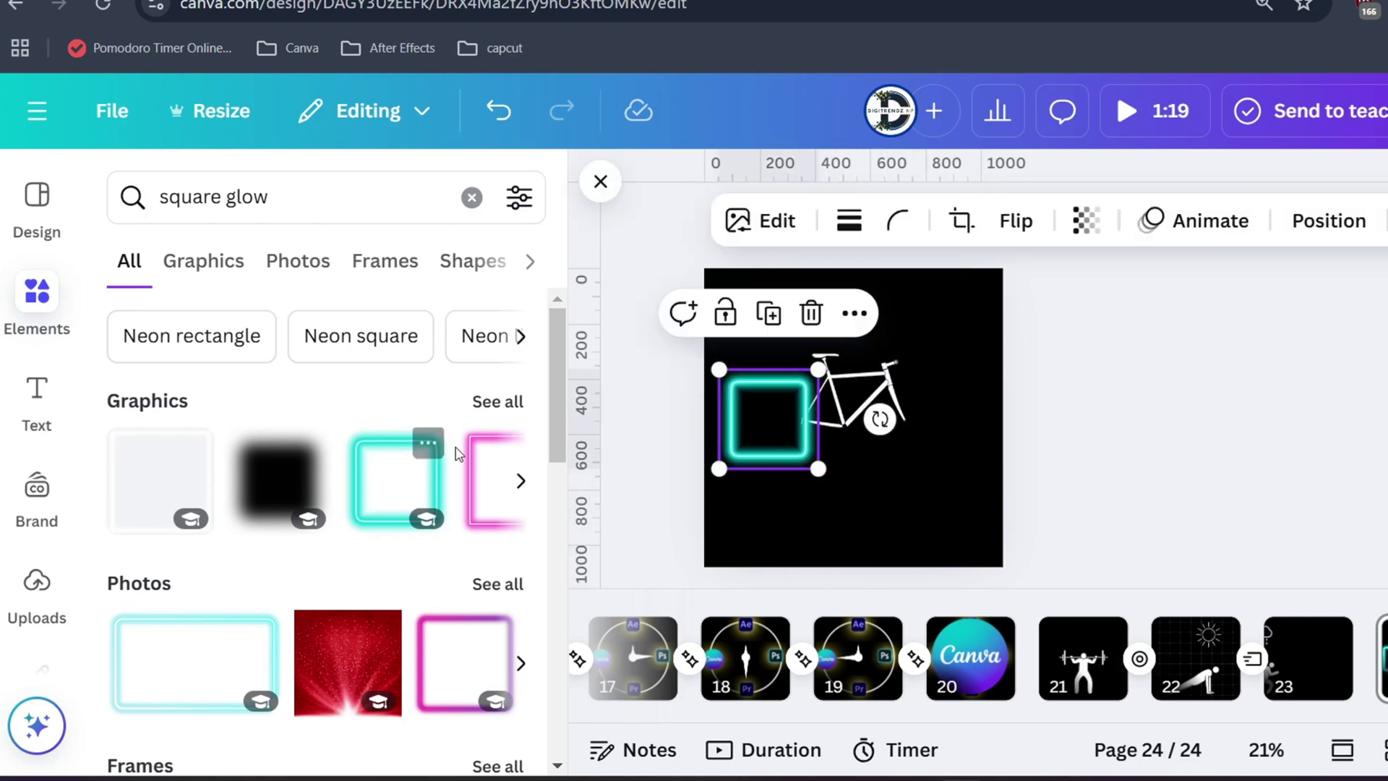
- Replace the cyan neon square with small pink neon squares at the rear and front wheel positions of the bicycle
{"action": "left_click", "coordinate": [486, 463]}
{"action": "left_click", "coordinate": [729, 427]}
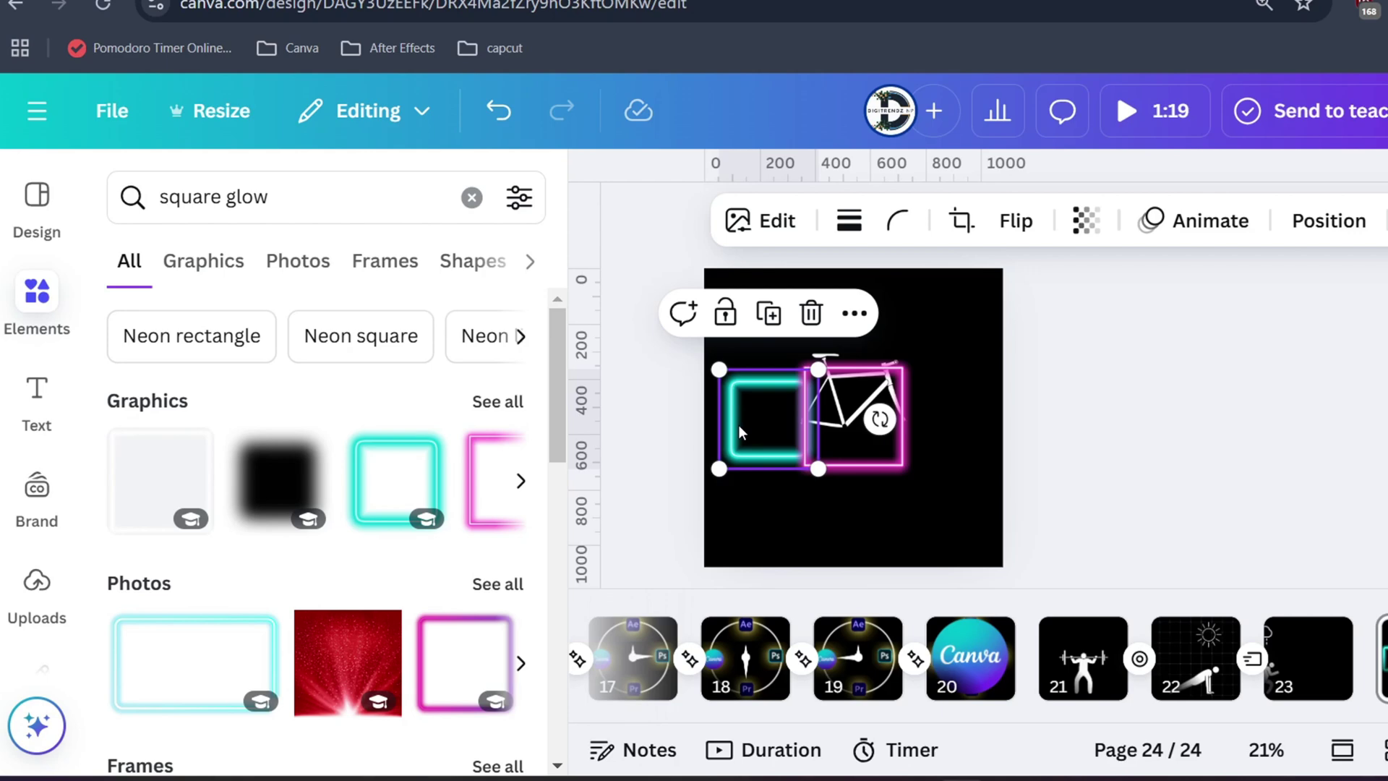
{"action": "key", "text": "Delete"}
{"action": "left_click", "coordinate": [878, 394]}
{"action": "left_click_drag", "start_coordinate": [913, 360], "coordinate": [906, 419]}
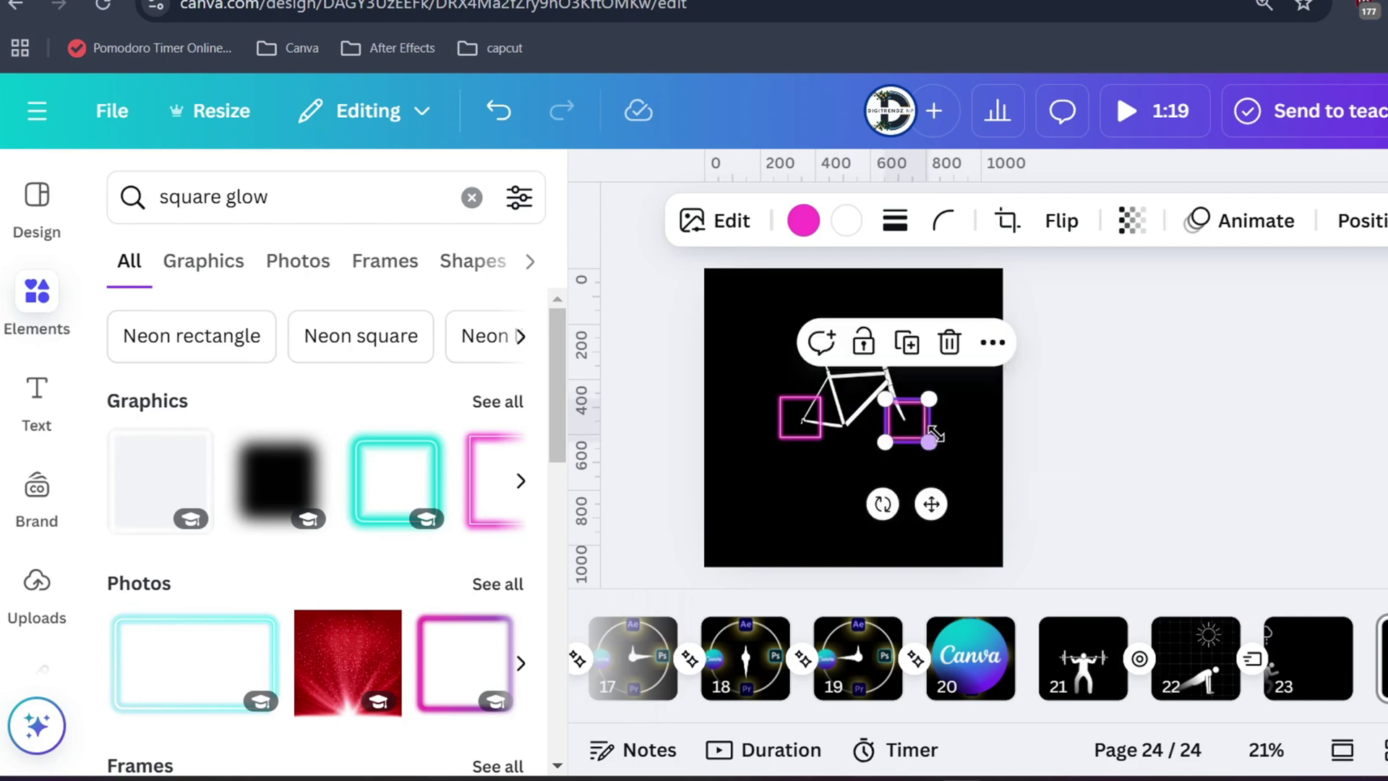
- Apply the Rotate add-on animation to the front wheel square and set its speed to the minimum
{"action": "left_click", "coordinate": [1258, 233]}
{"action": "scroll", "coordinate": [323, 493], "scroll_direction": "down", "scroll_amount": 5}
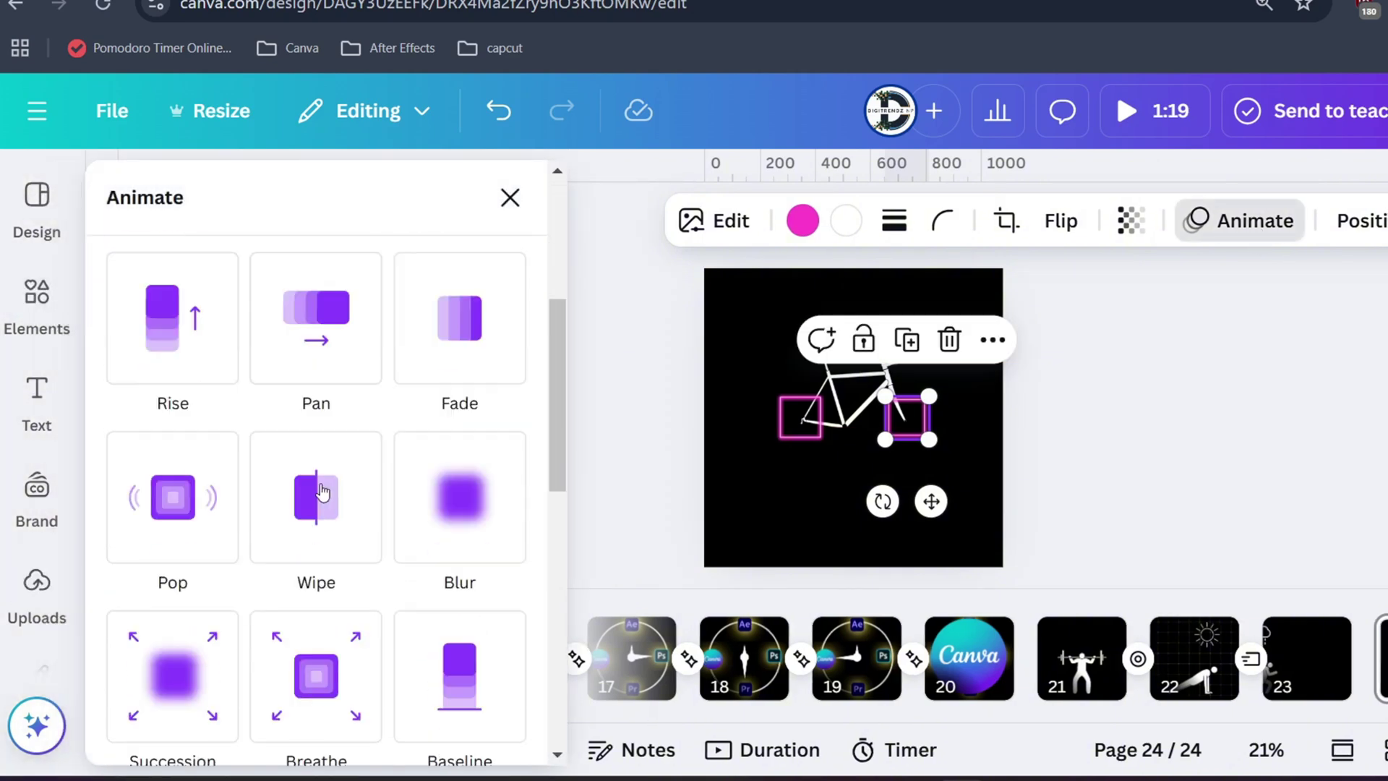
{"action": "scroll", "coordinate": [324, 493], "scroll_direction": "down", "scroll_amount": 10}
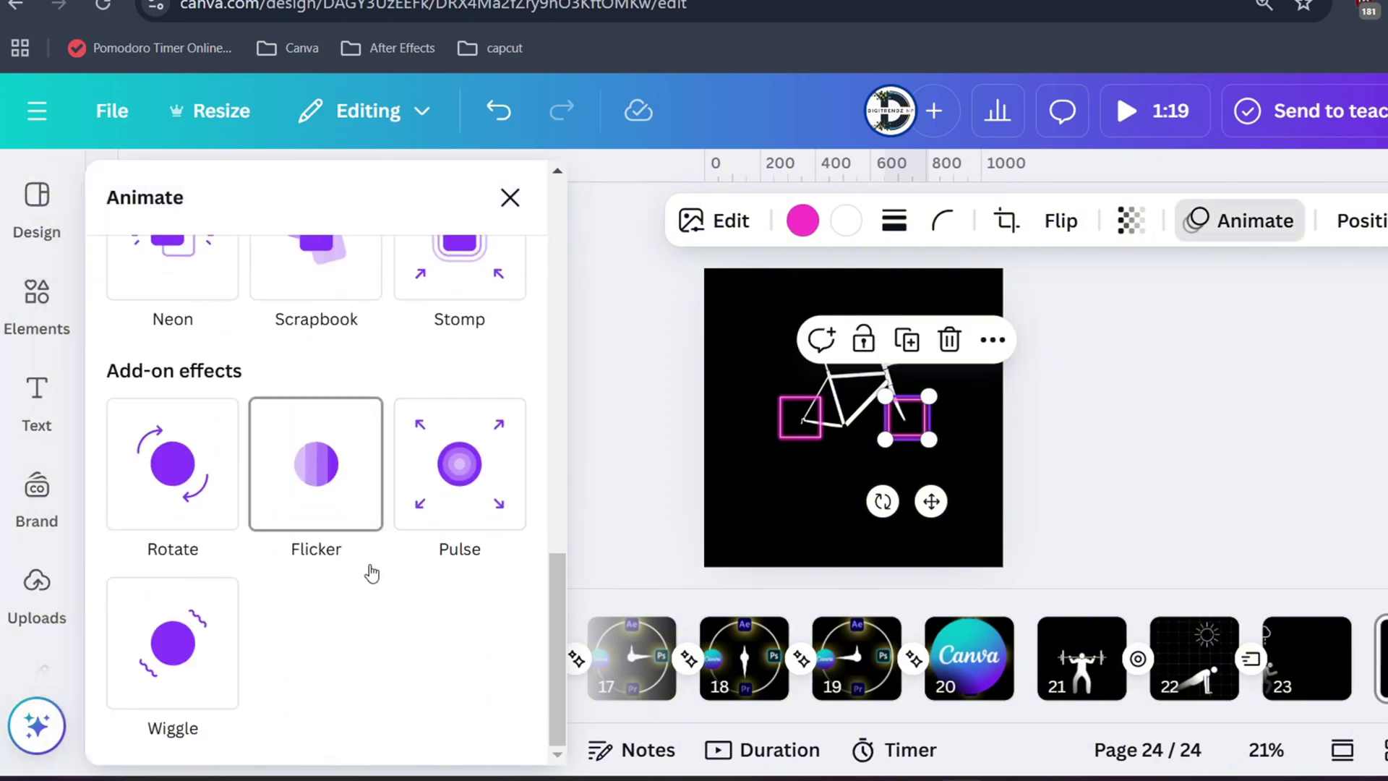
{"action": "left_click", "coordinate": [144, 489]}
{"action": "left_click_drag", "start_coordinate": [313, 642], "coordinate": [120, 642]}
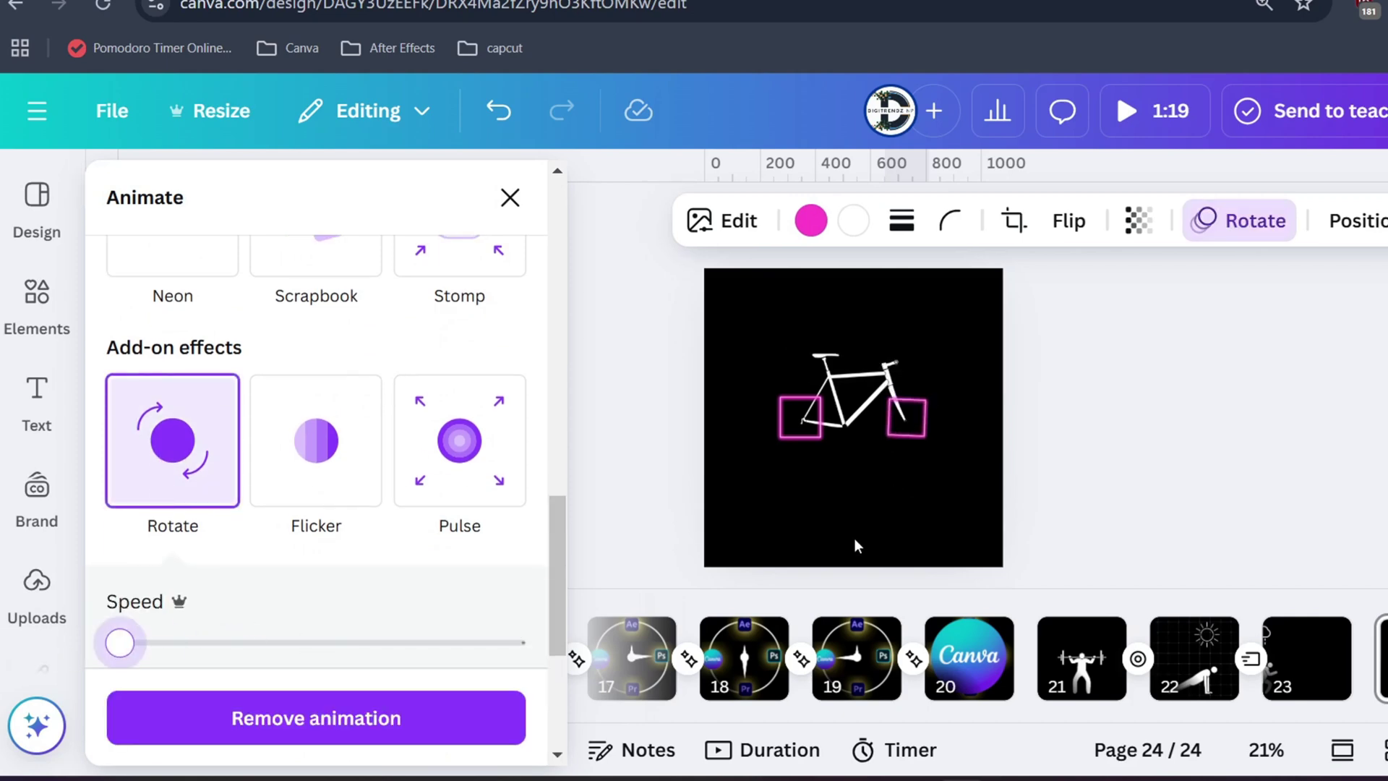
- Apply the Rotate add-on animation to the rear wheel square at the slowest speed
{"action": "left_click", "coordinate": [809, 423]}
{"action": "left_click", "coordinate": [217, 463]}
{"action": "left_click_drag", "start_coordinate": [211, 644], "coordinate": [168, 646]}
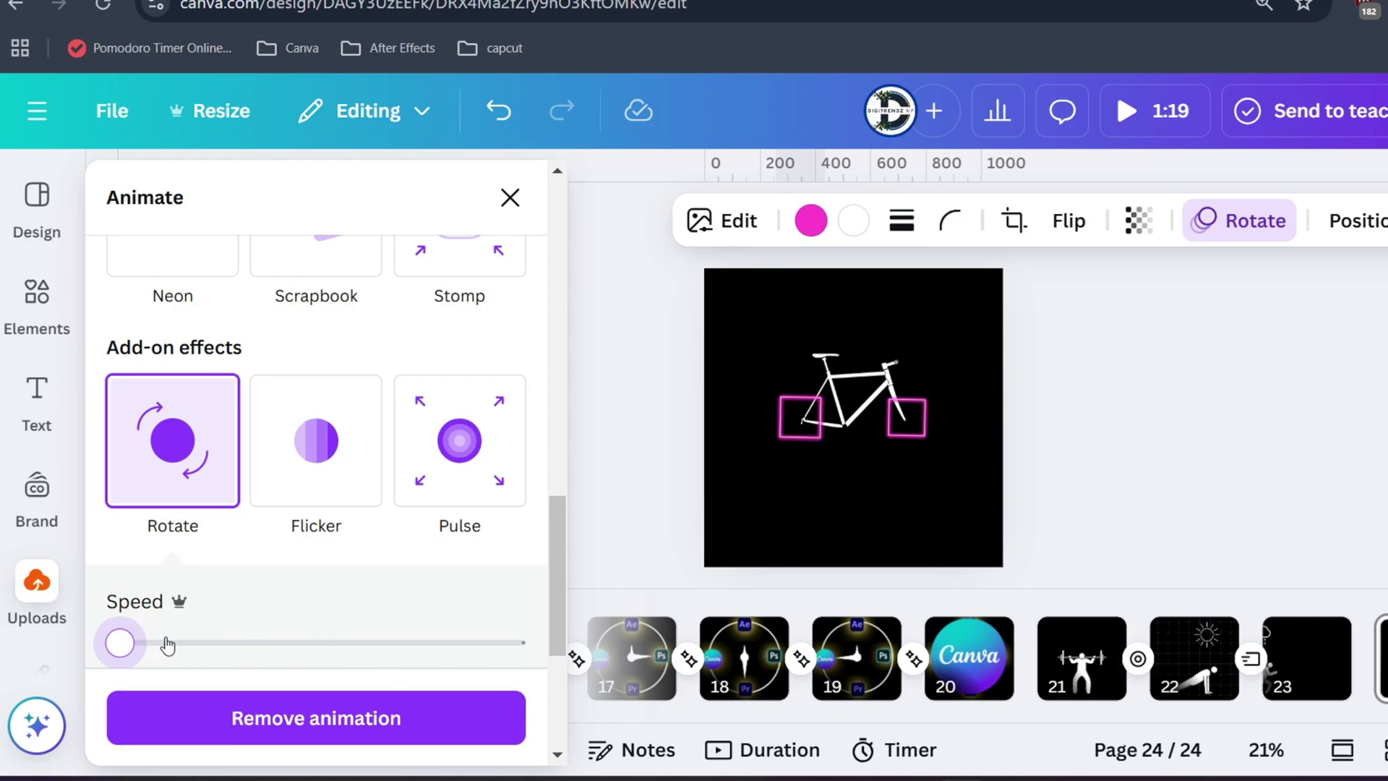
- Add the text "Day 1" centered above the bicycle and enlarge it to font size 43.8
{"action": "key", "text": "t"}
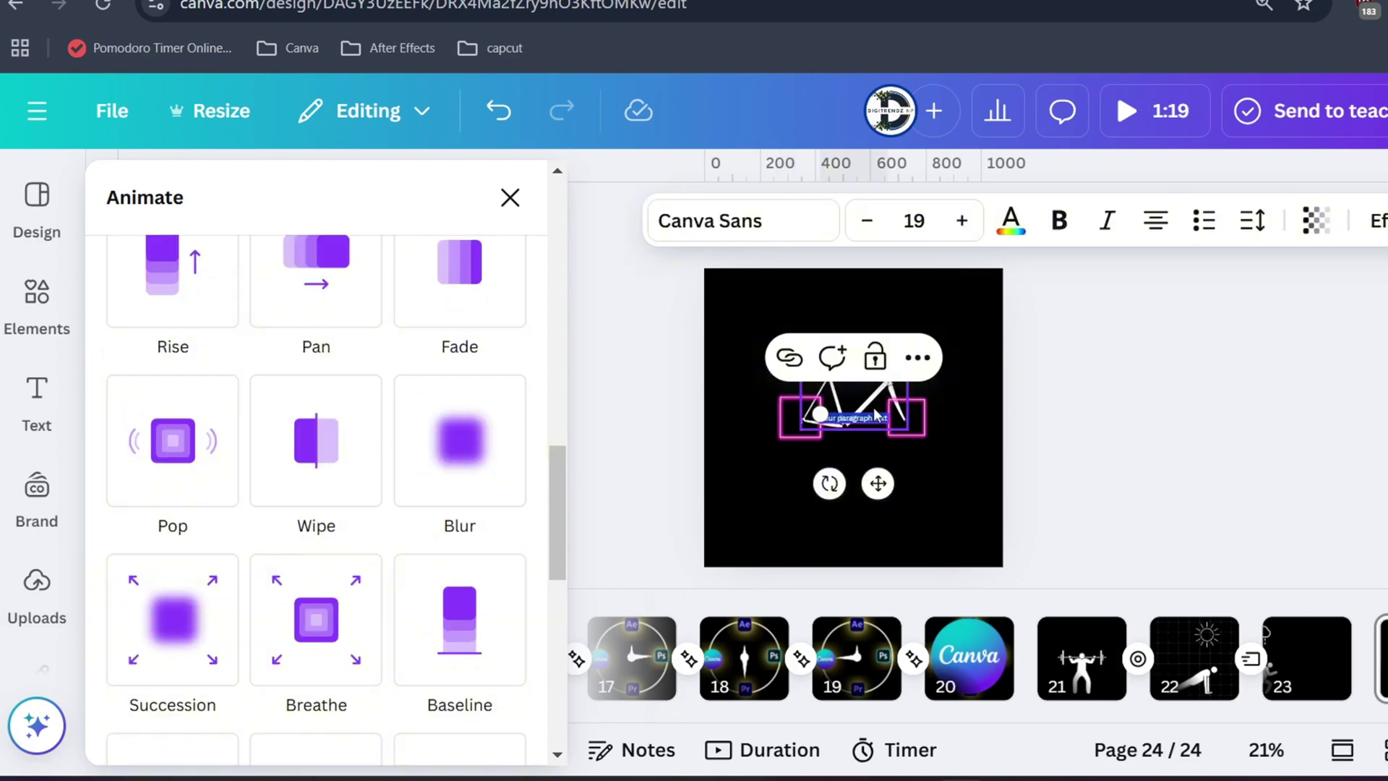
{"action": "left_click", "coordinate": [867, 456]}
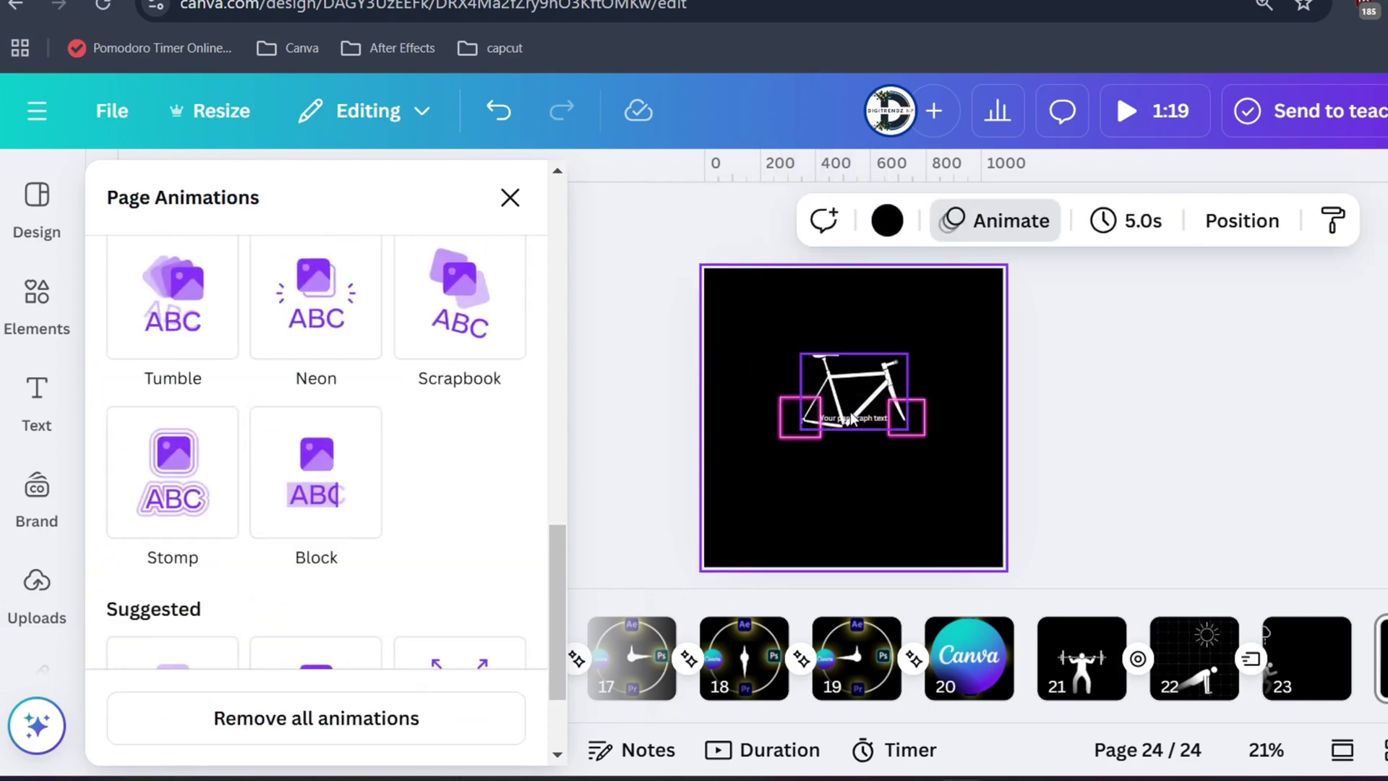
{"action": "left_click", "coordinate": [859, 428]}
{"action": "left_click", "coordinate": [859, 420]}
{"action": "left_click_drag", "start_coordinate": [859, 421], "coordinate": [862, 303]}
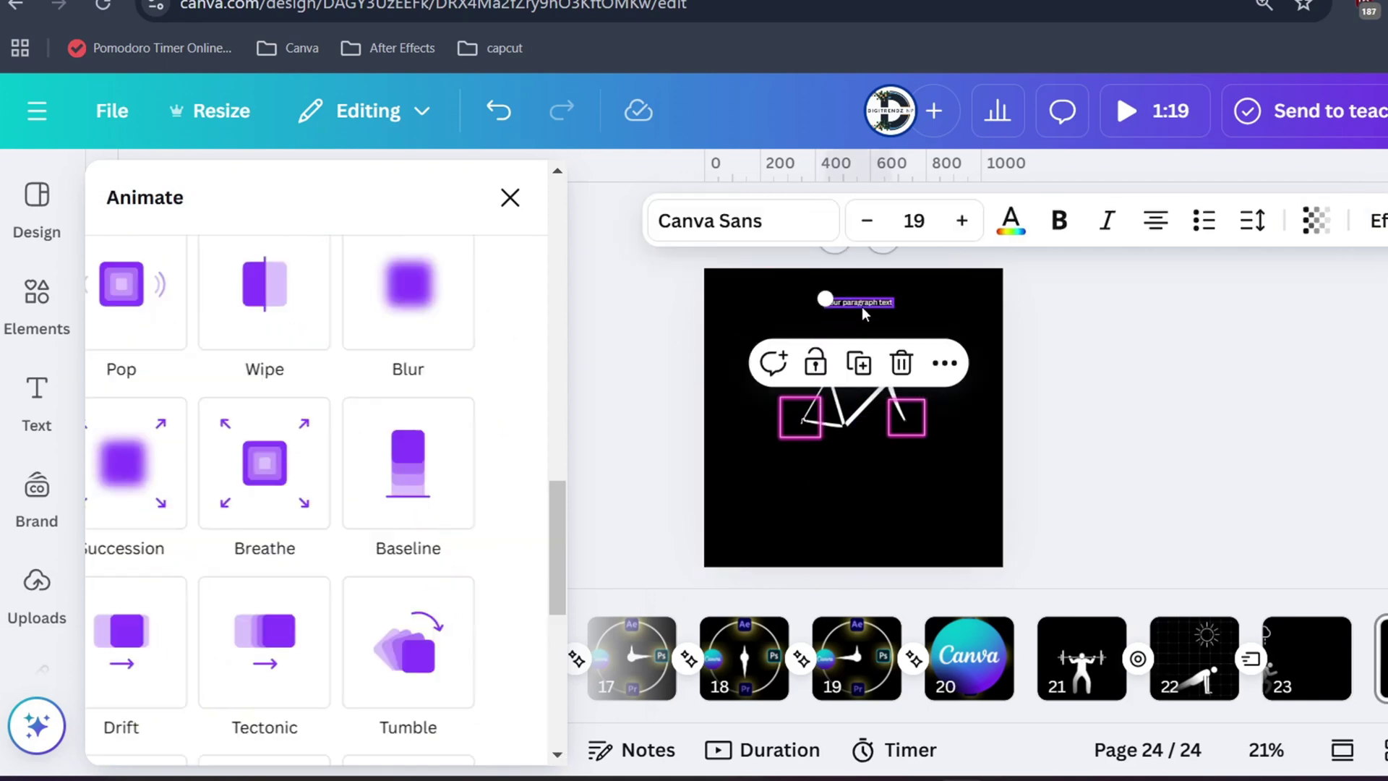
{"action": "mouse_move", "coordinate": [862, 303]}
{"action": "left_mouse_down"}
{"action": "mouse_move", "coordinate": [846, 322]}
{"action": "mouse_move", "coordinate": [858, 322]}
{"action": "left_mouse_up"}
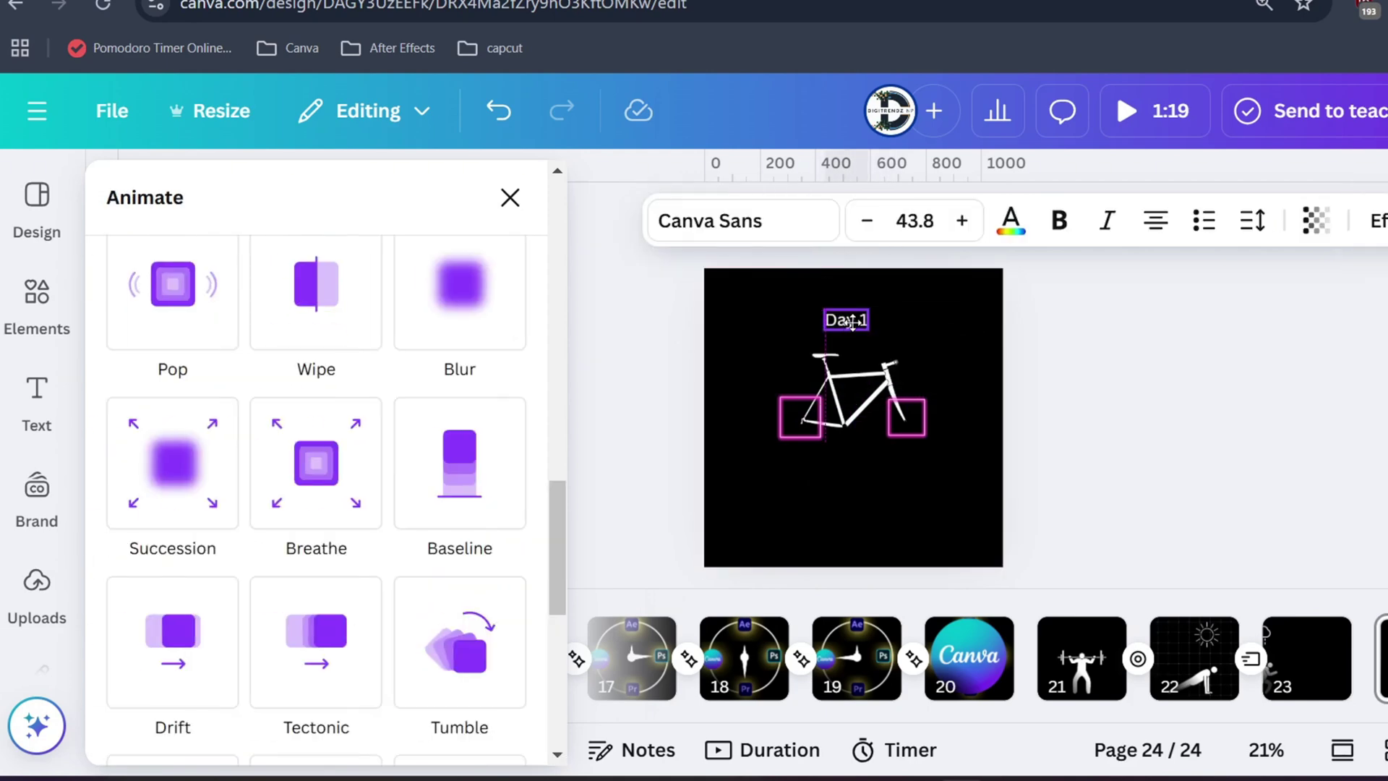
{"action": "double_click", "coordinate": [859, 322]}
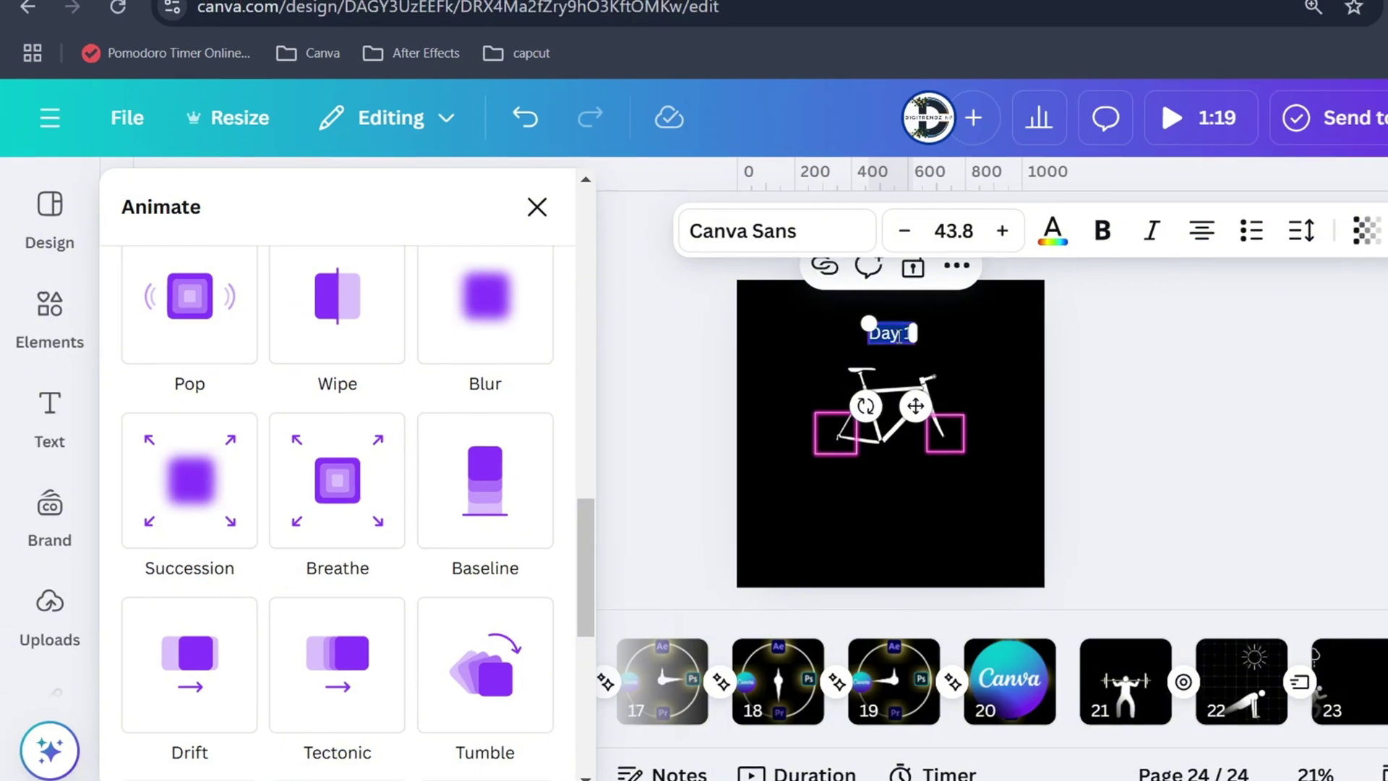
{"action": "key", "text": "Escape"}
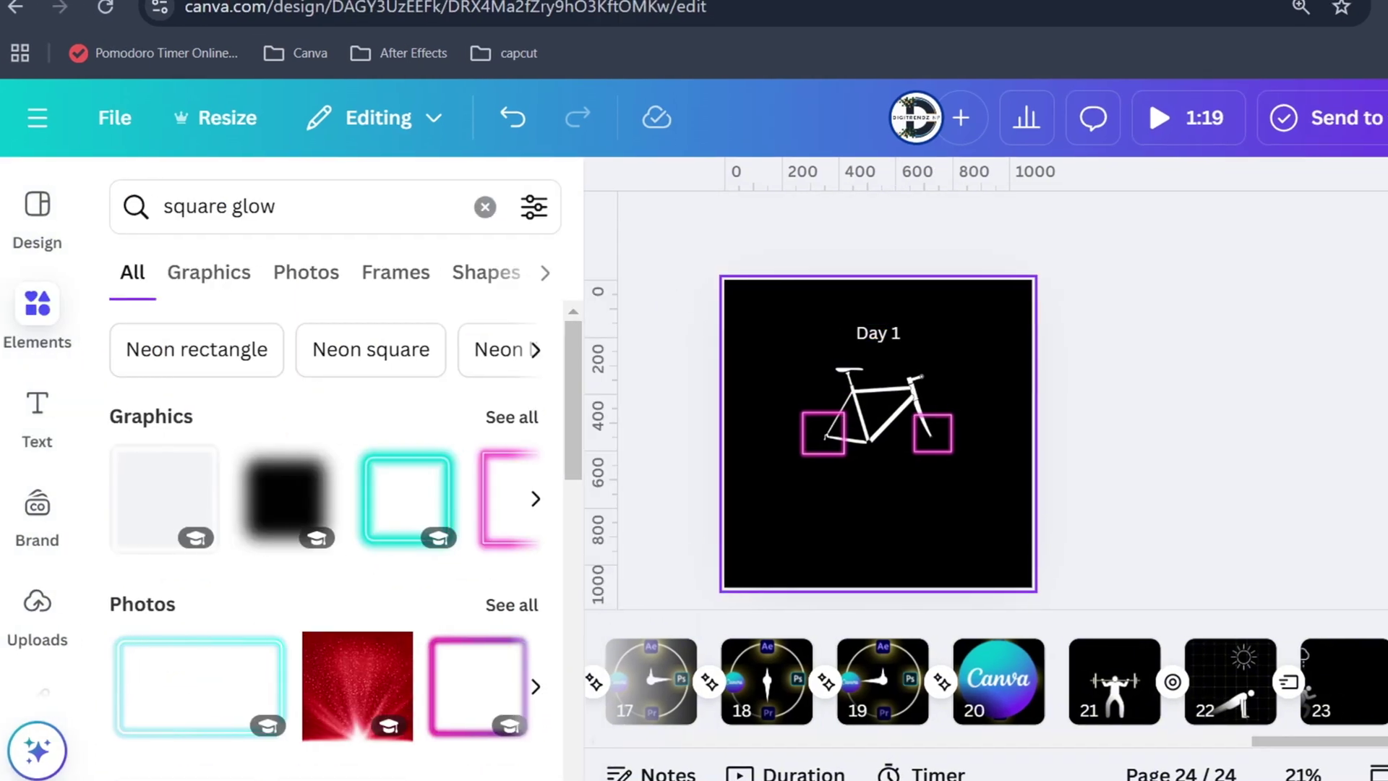
- Duplicate page 24 and change the heading on the copy to "Week 1"
{"action": "left_click", "coordinate": [1378, 644]}
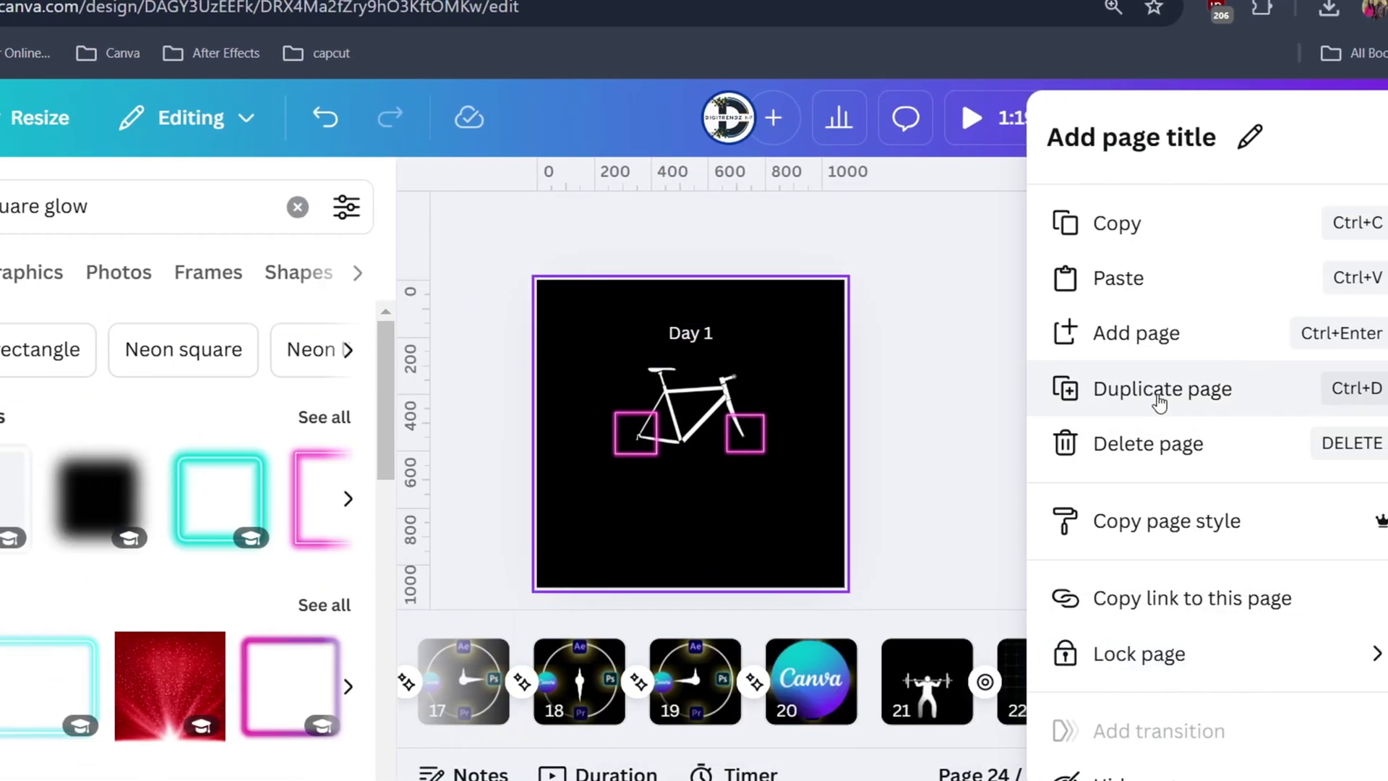
{"action": "left_click", "coordinate": [1149, 390]}
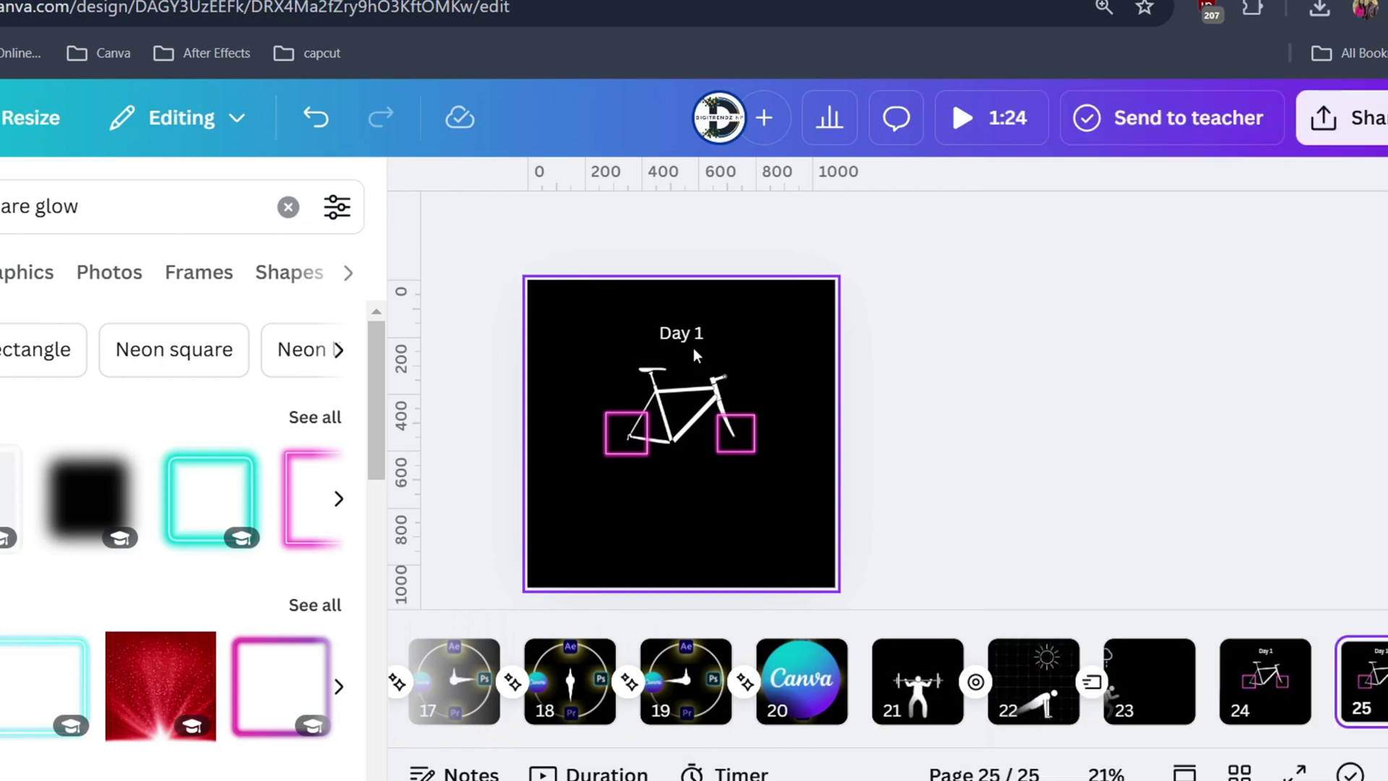
{"action": "double_click", "coordinate": [664, 334]}
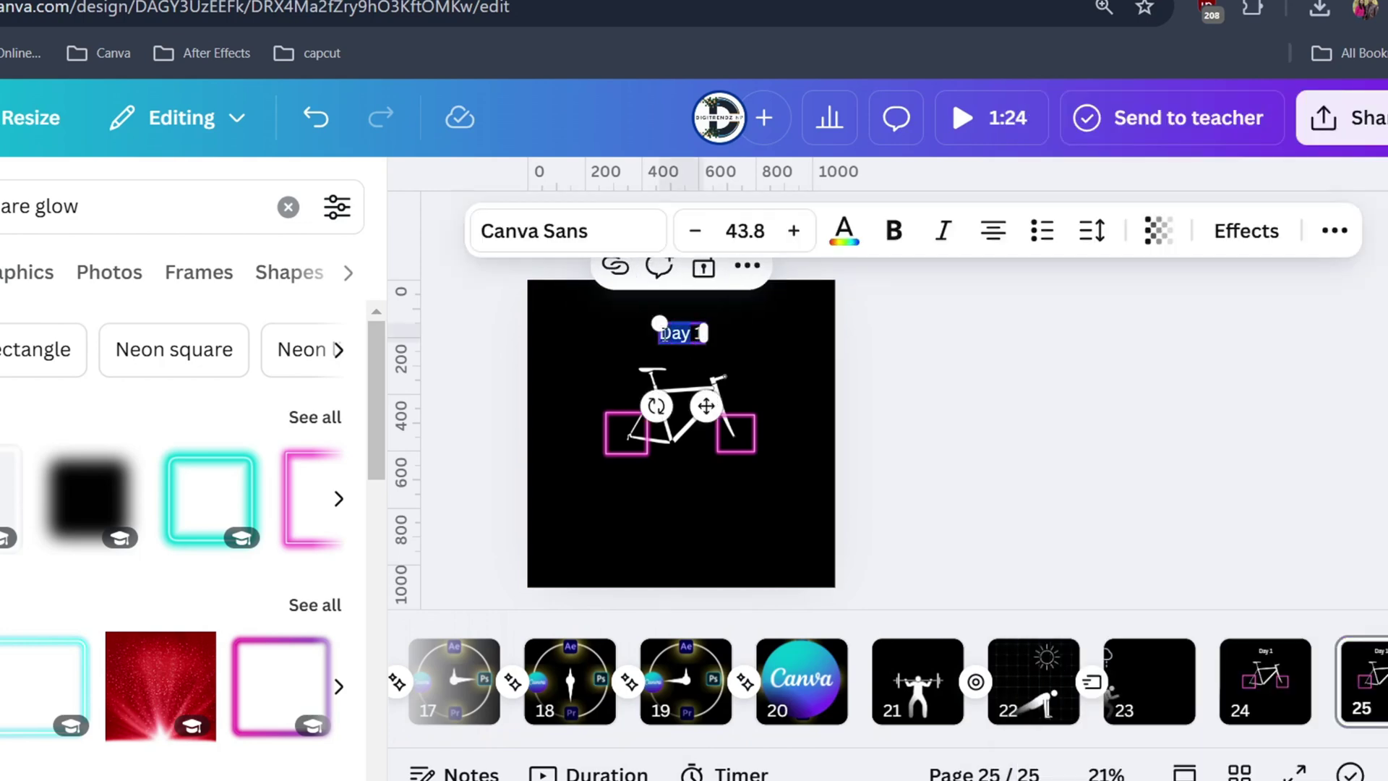
{"action": "type", "text": "Week"}
{"action": "left_click", "coordinate": [783, 359]}
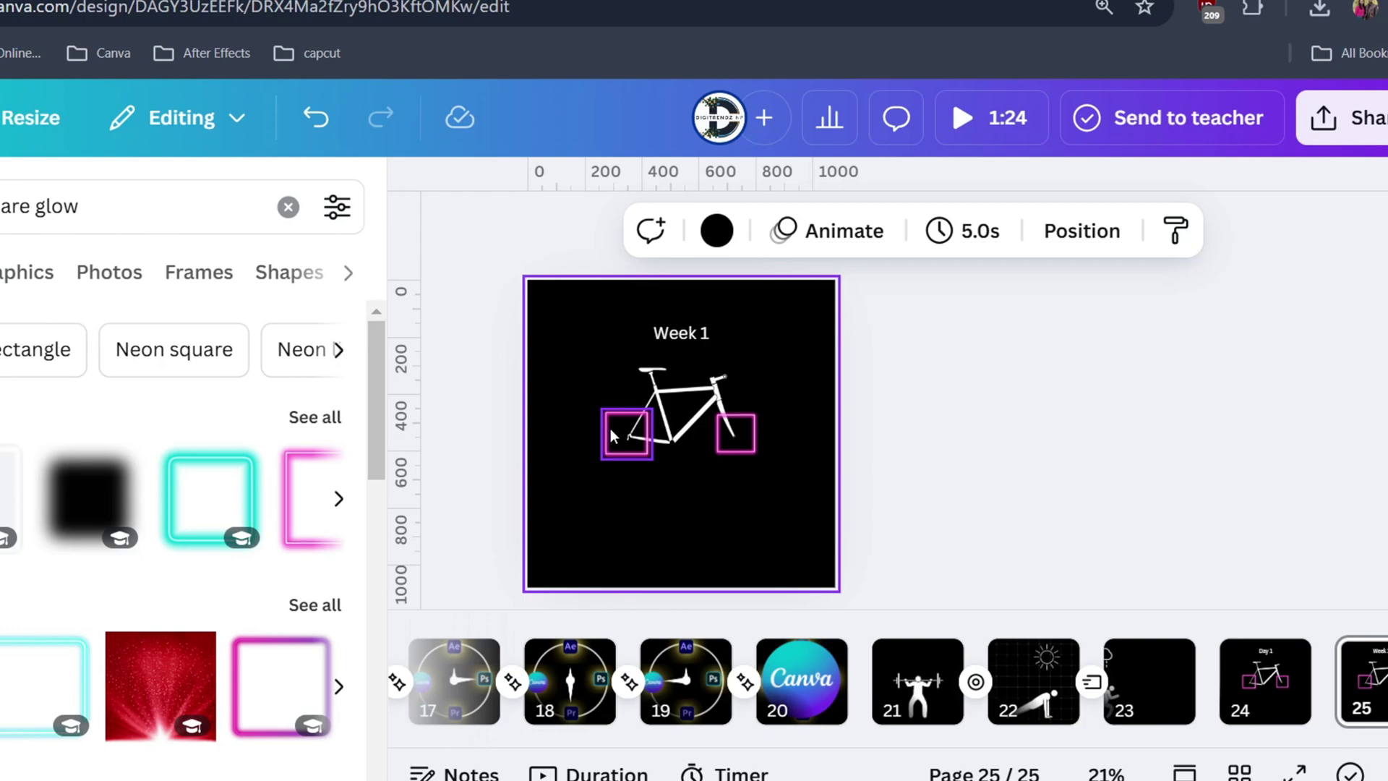
- Set the corner rounding of the rear wheel square on page 25 to 60
{"action": "left_click", "coordinate": [303, 415]}
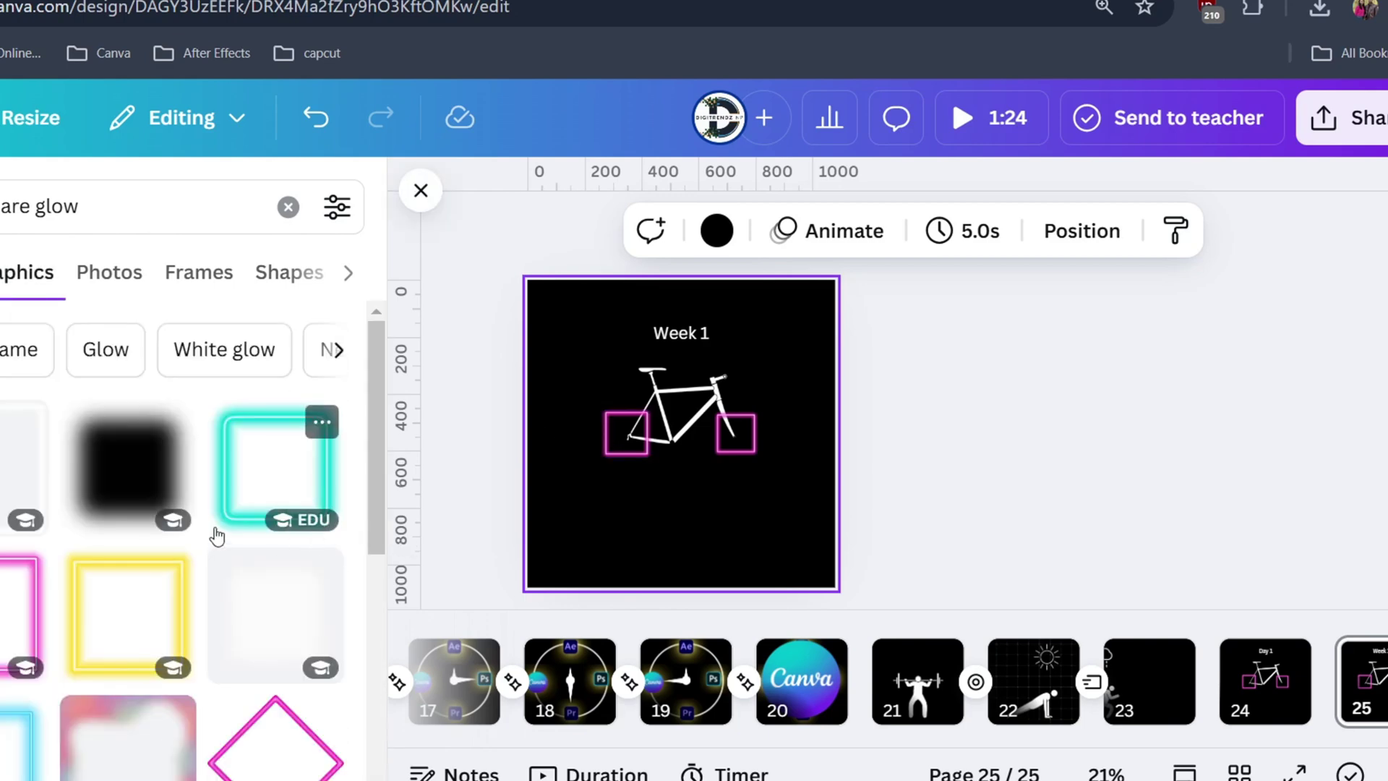
{"action": "left_click", "coordinate": [616, 424]}
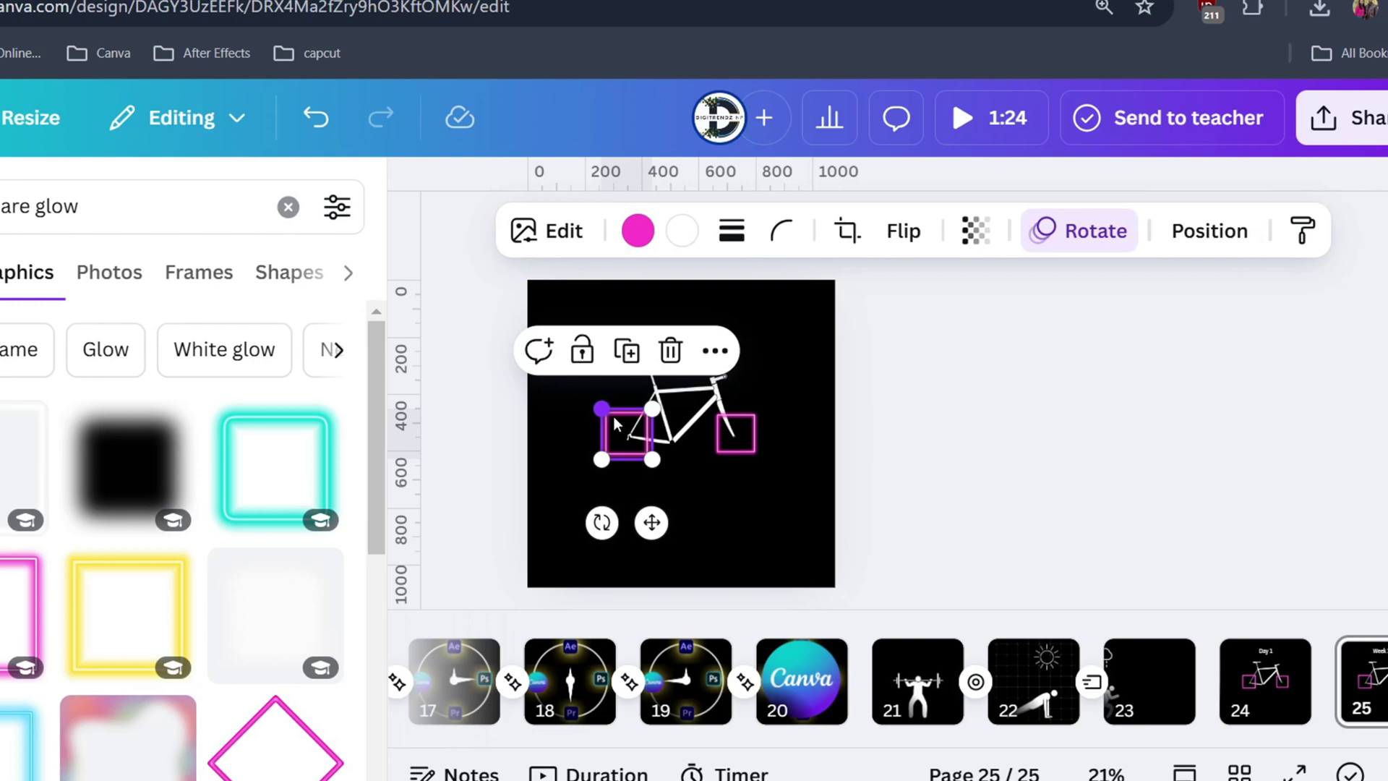
{"action": "left_click", "coordinate": [782, 233]}
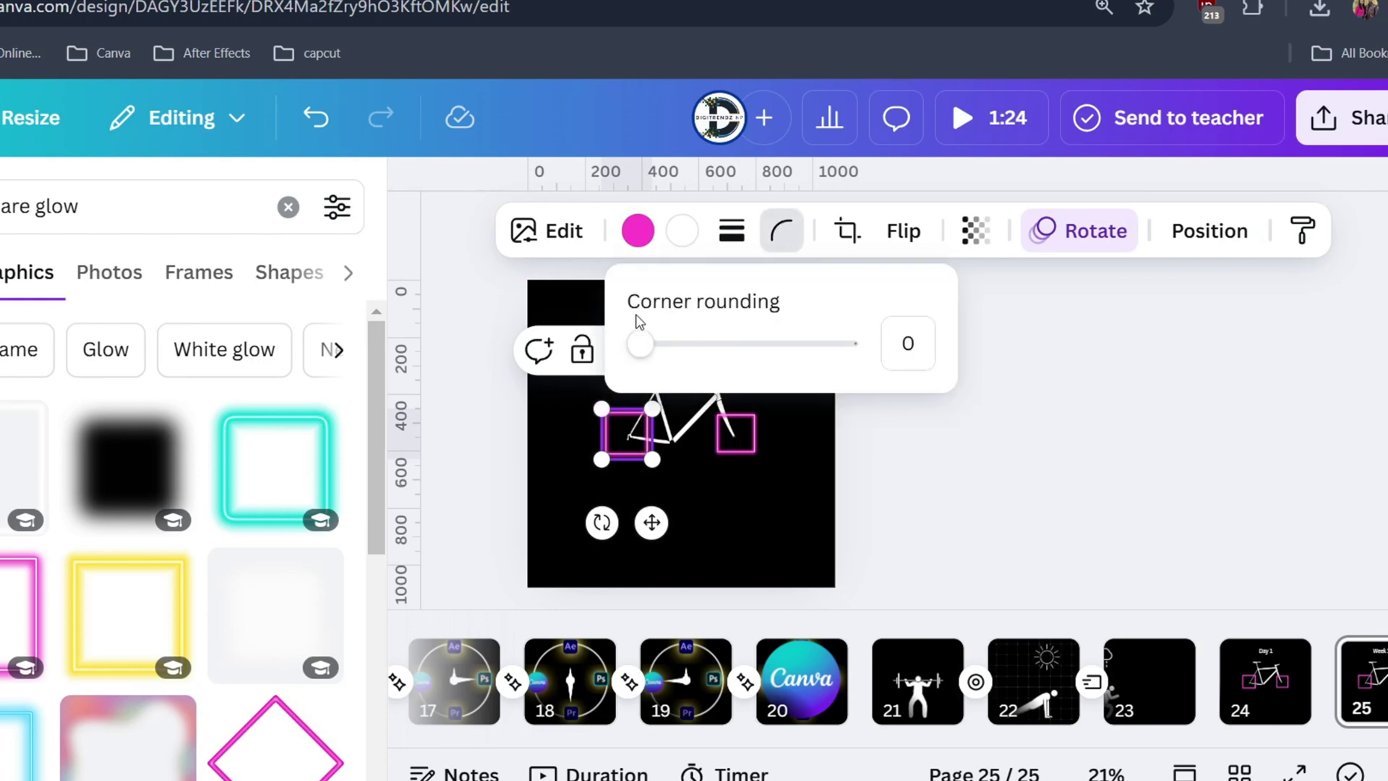
{"action": "left_click_drag", "start_coordinate": [646, 337], "coordinate": [697, 345]}
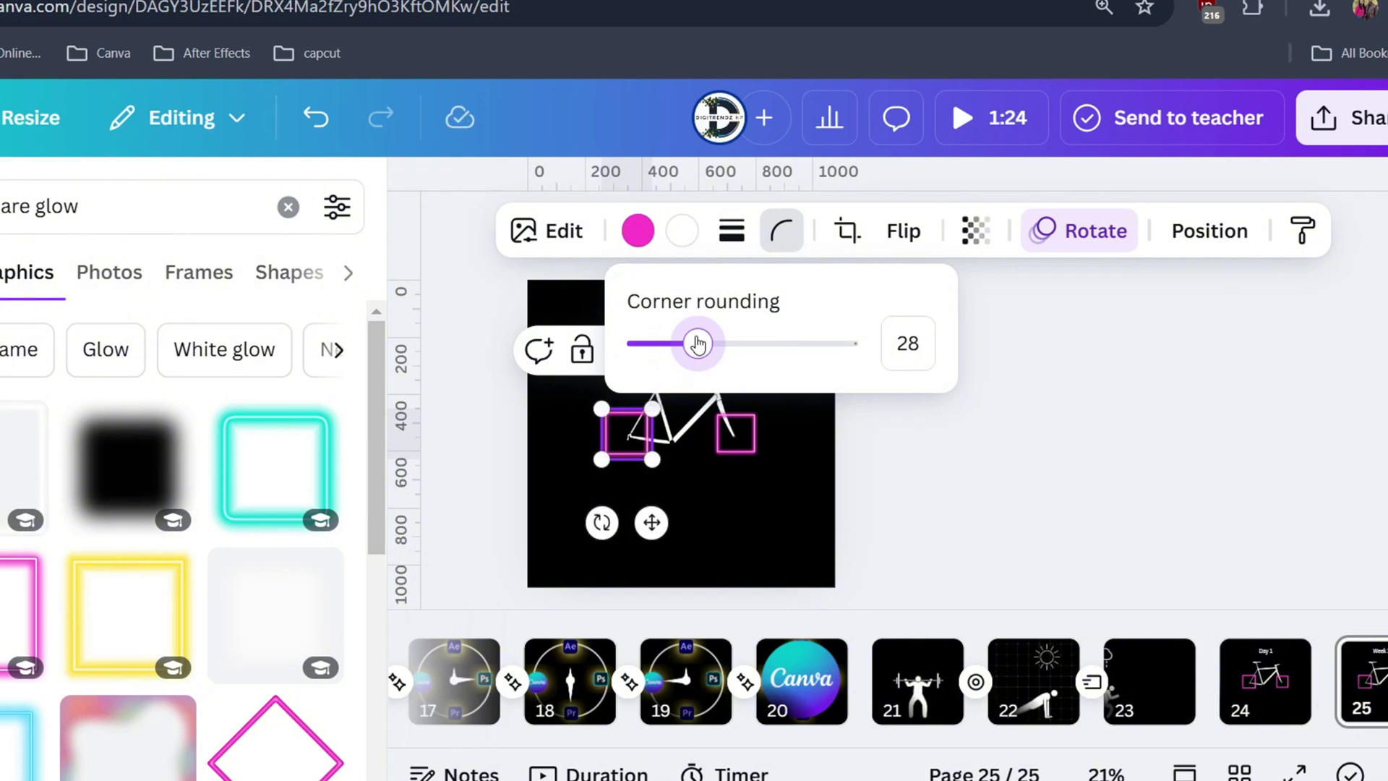
{"action": "left_click_drag", "start_coordinate": [697, 345], "coordinate": [788, 366]}
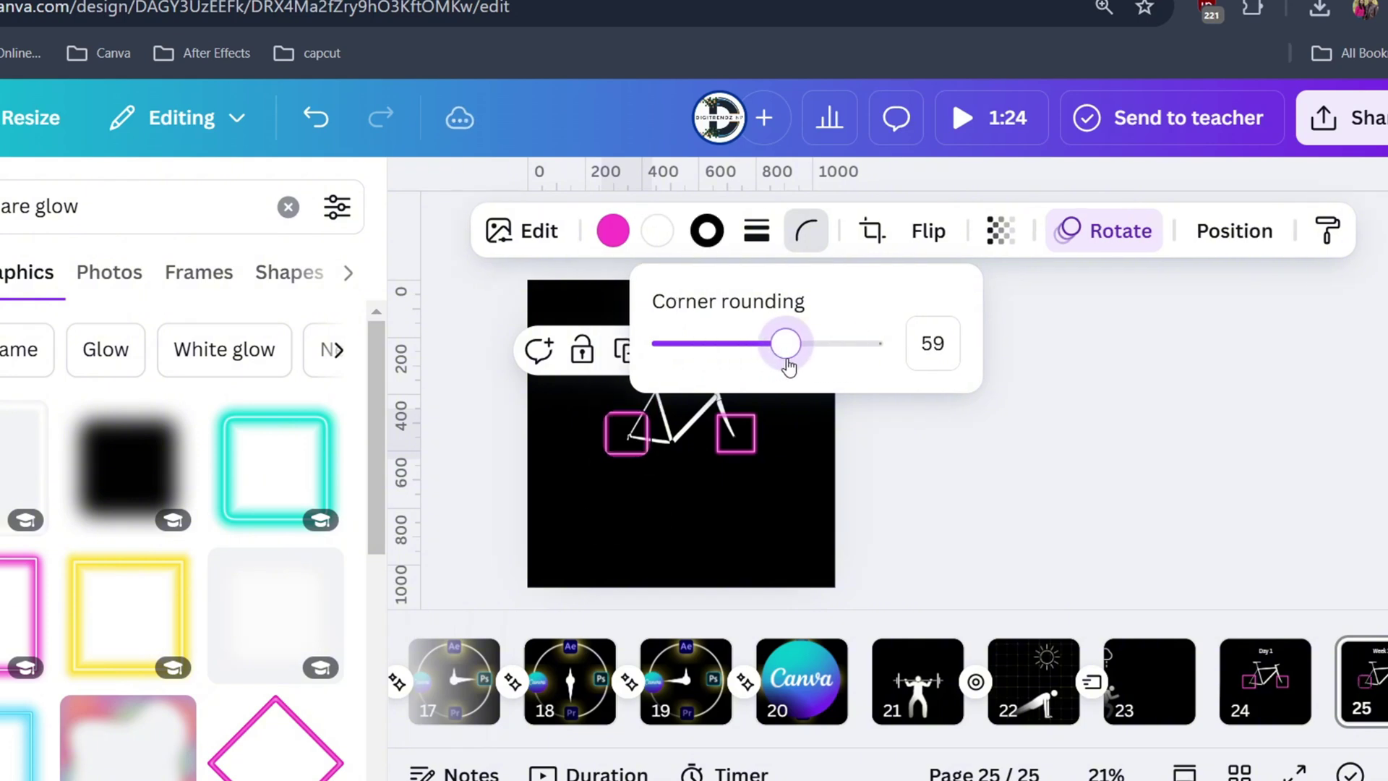
- Round the corners of the front wheel square on the Week 1 page
{"action": "left_click", "coordinate": [743, 430]}
{"action": "left_click", "coordinate": [781, 231]}
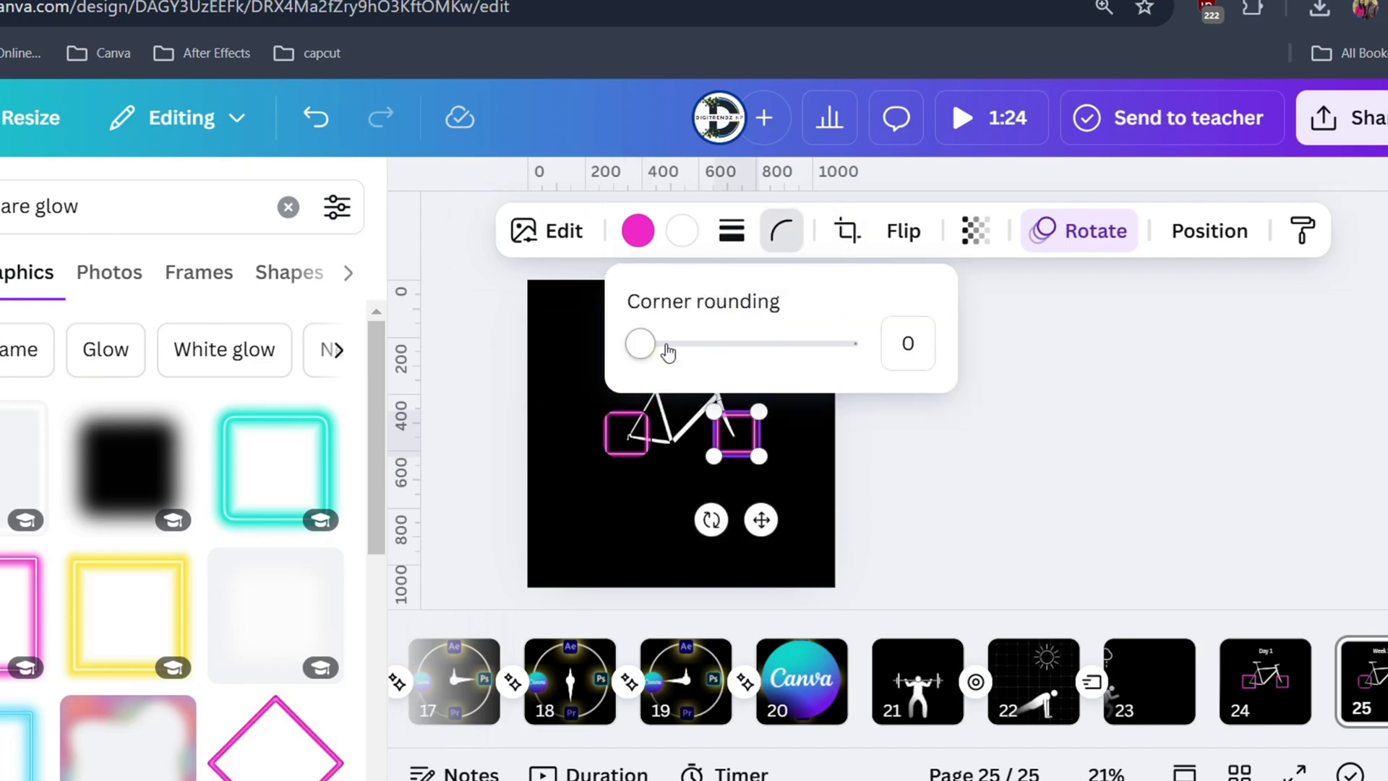
{"action": "left_click_drag", "start_coordinate": [640, 344], "coordinate": [722, 350]}
- Recolor the rear wheel square from the document colors to yellow
{"action": "left_click", "coordinate": [626, 434]}
{"action": "left_click", "coordinate": [612, 230]}
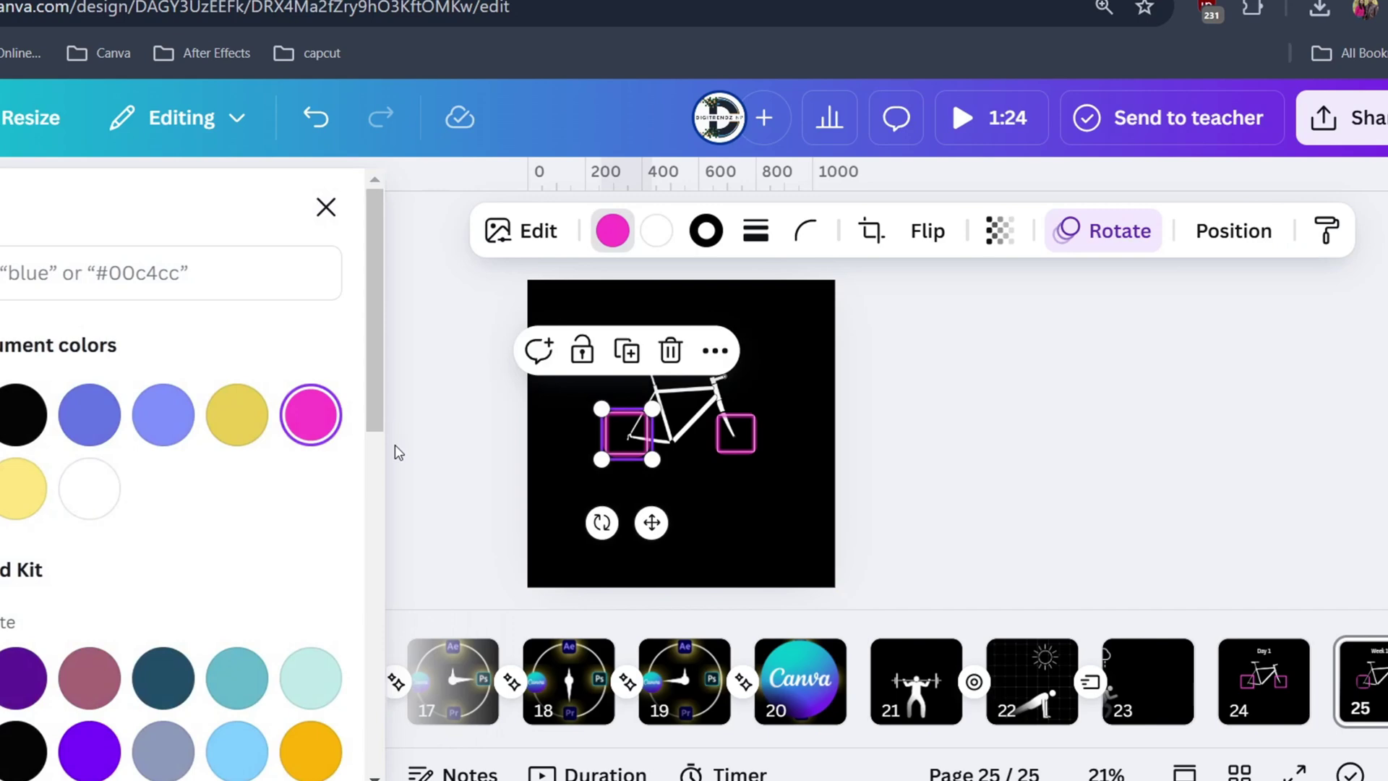
{"action": "left_click", "coordinate": [245, 423]}
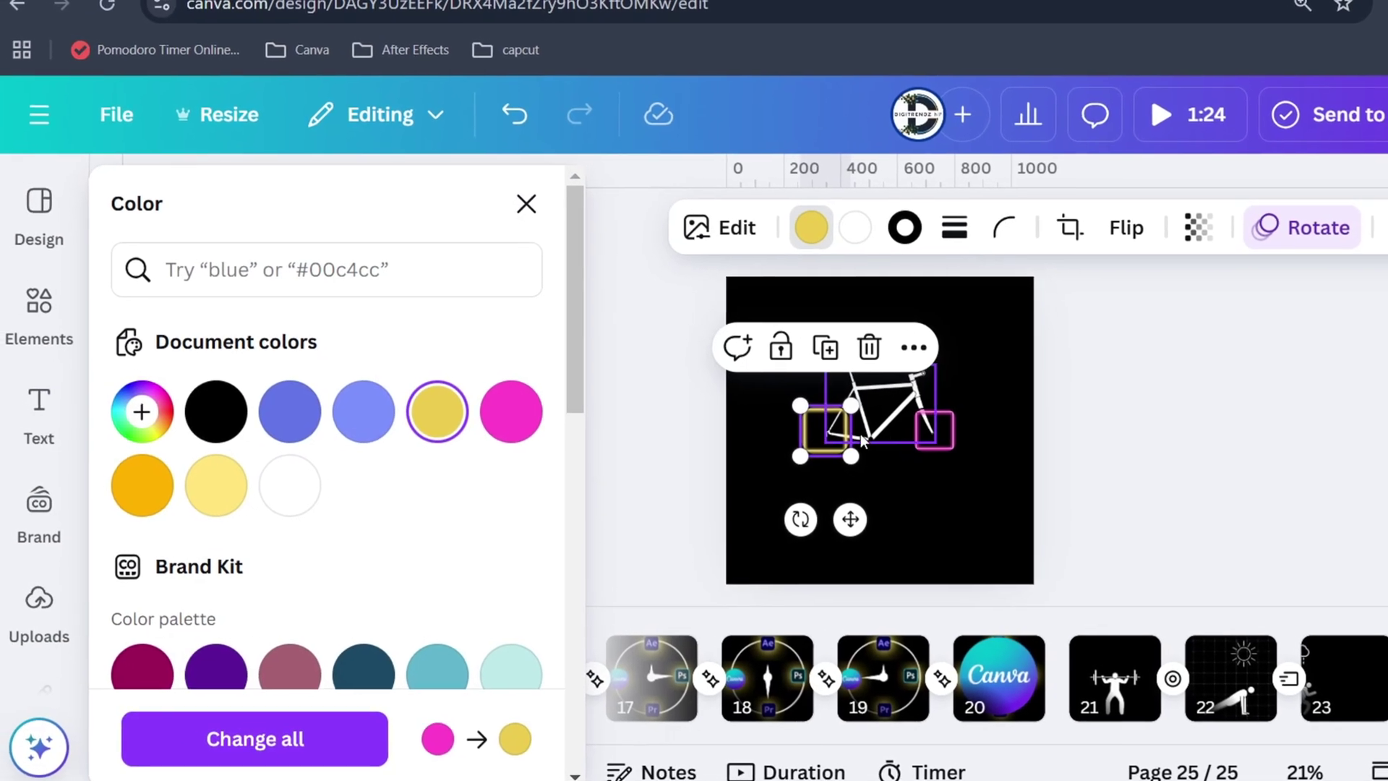
- Recolor the front wheel square on the Week 1 page to the document yellow used on the rear wheel
{"action": "left_click", "coordinate": [941, 433]}
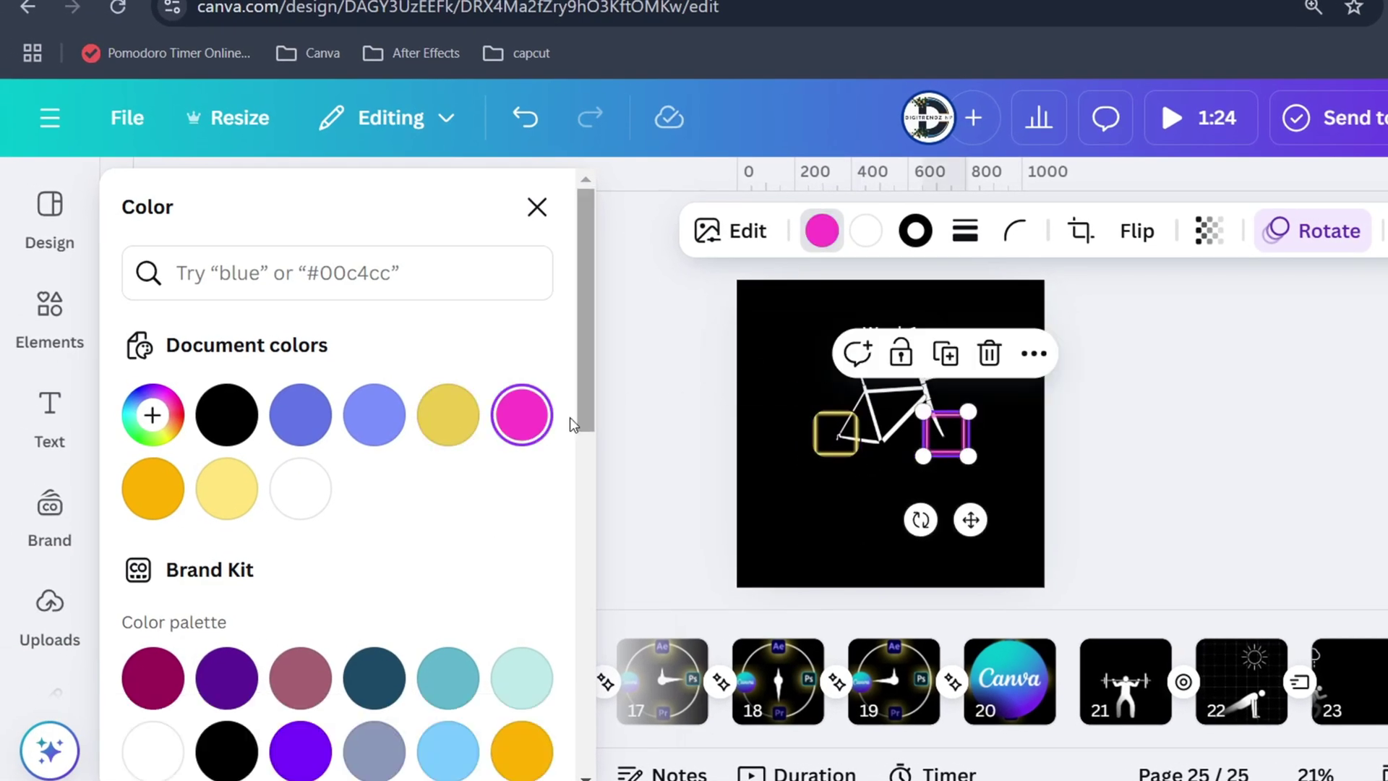
{"action": "left_click", "coordinate": [448, 414]}
{"action": "left_click", "coordinate": [1087, 465]}
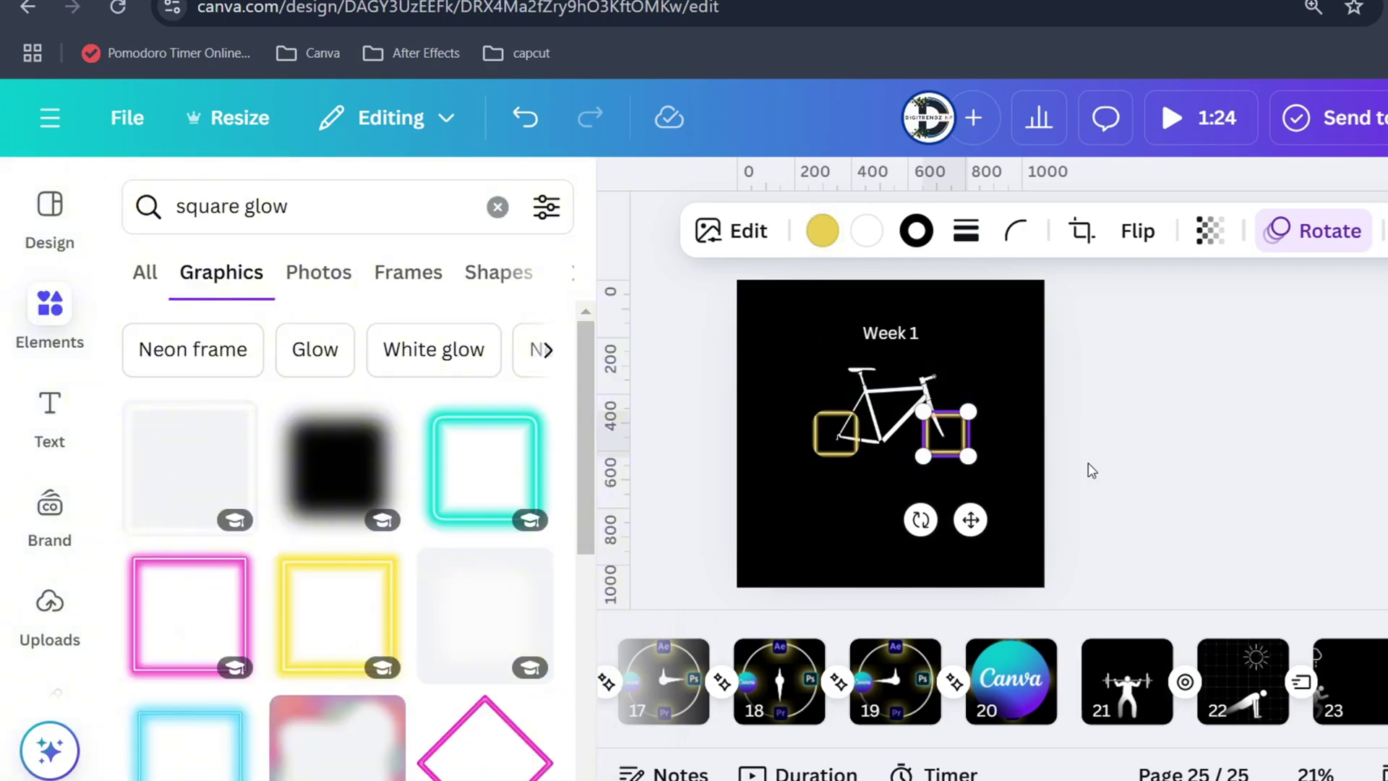
{"action": "left_click", "coordinate": [1099, 514]}
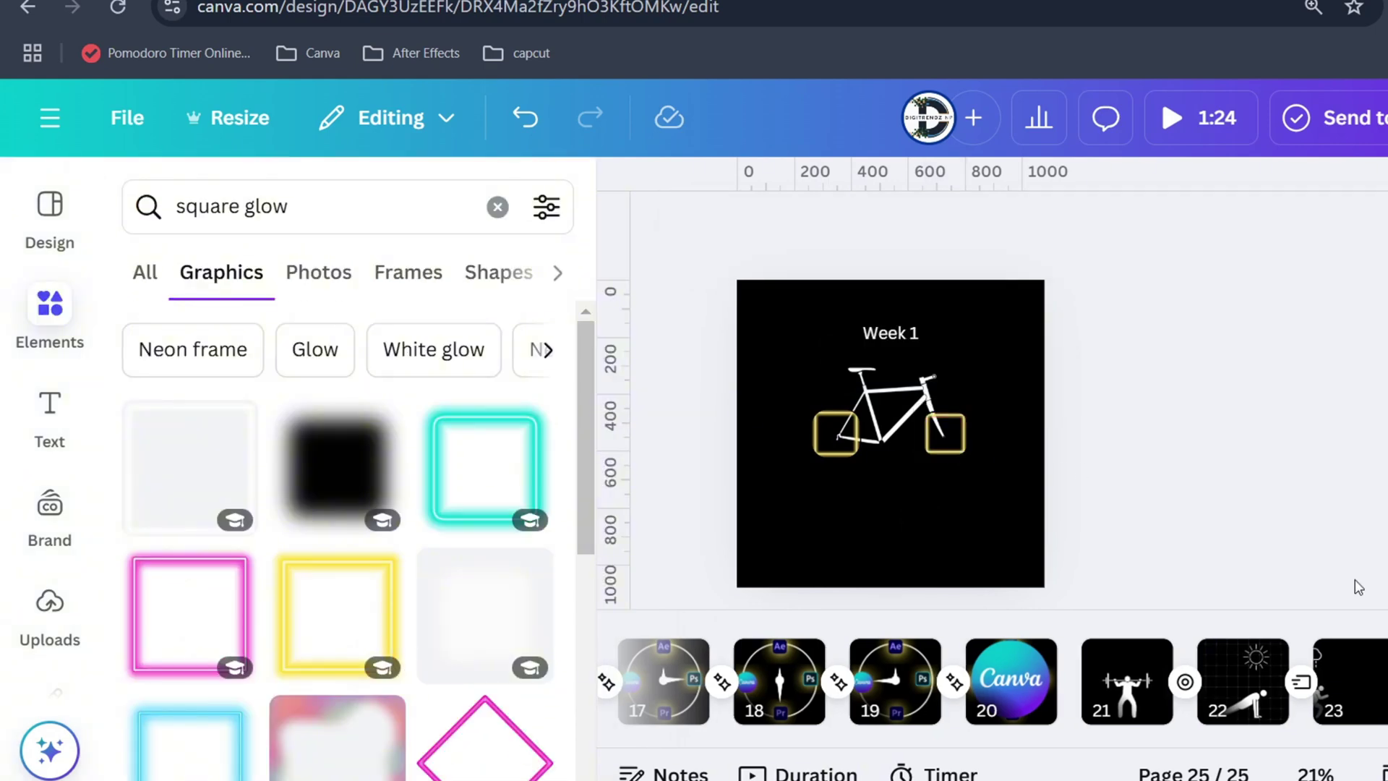
{"action": "left_click", "coordinate": [833, 438]}
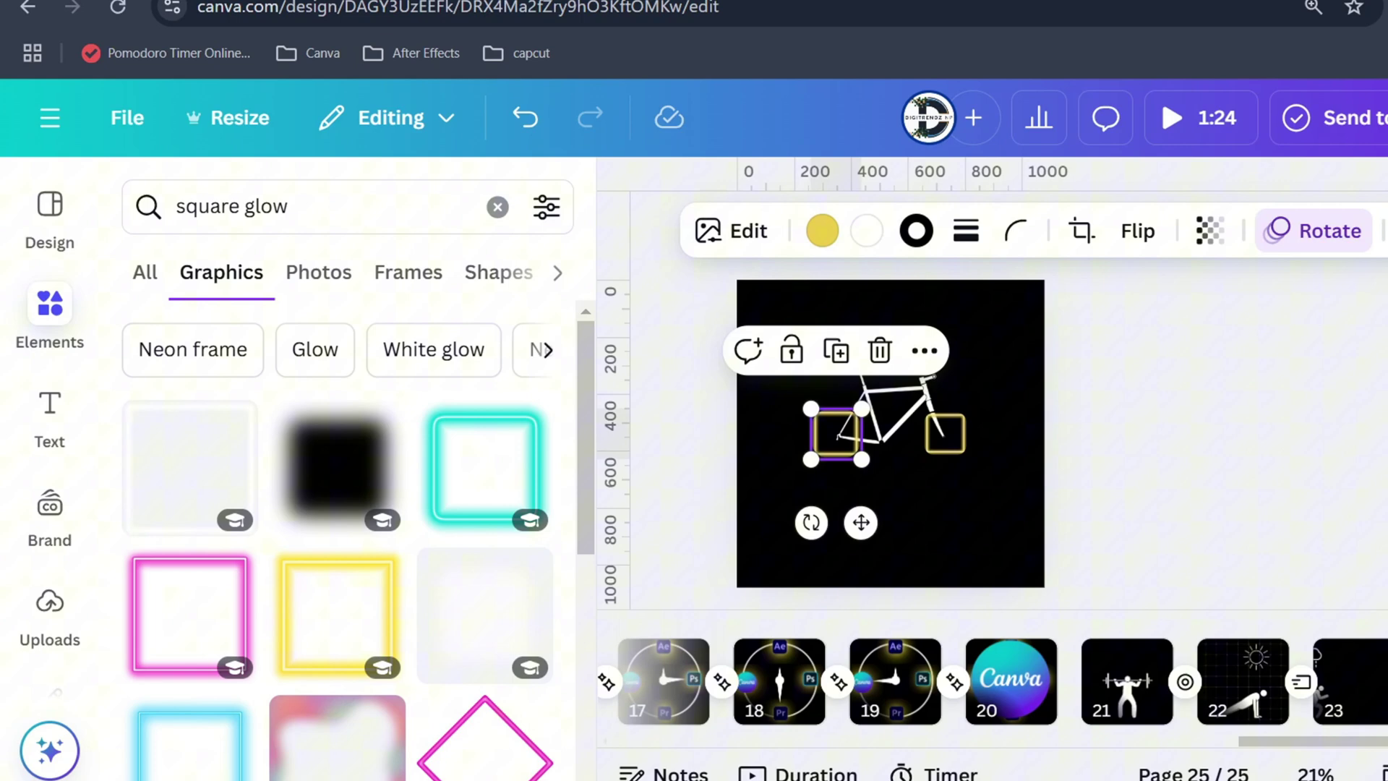
- Duplicate the Week 1 page and open the heading on the copy for editing
{"action": "right_click", "coordinate": [1381, 679]}
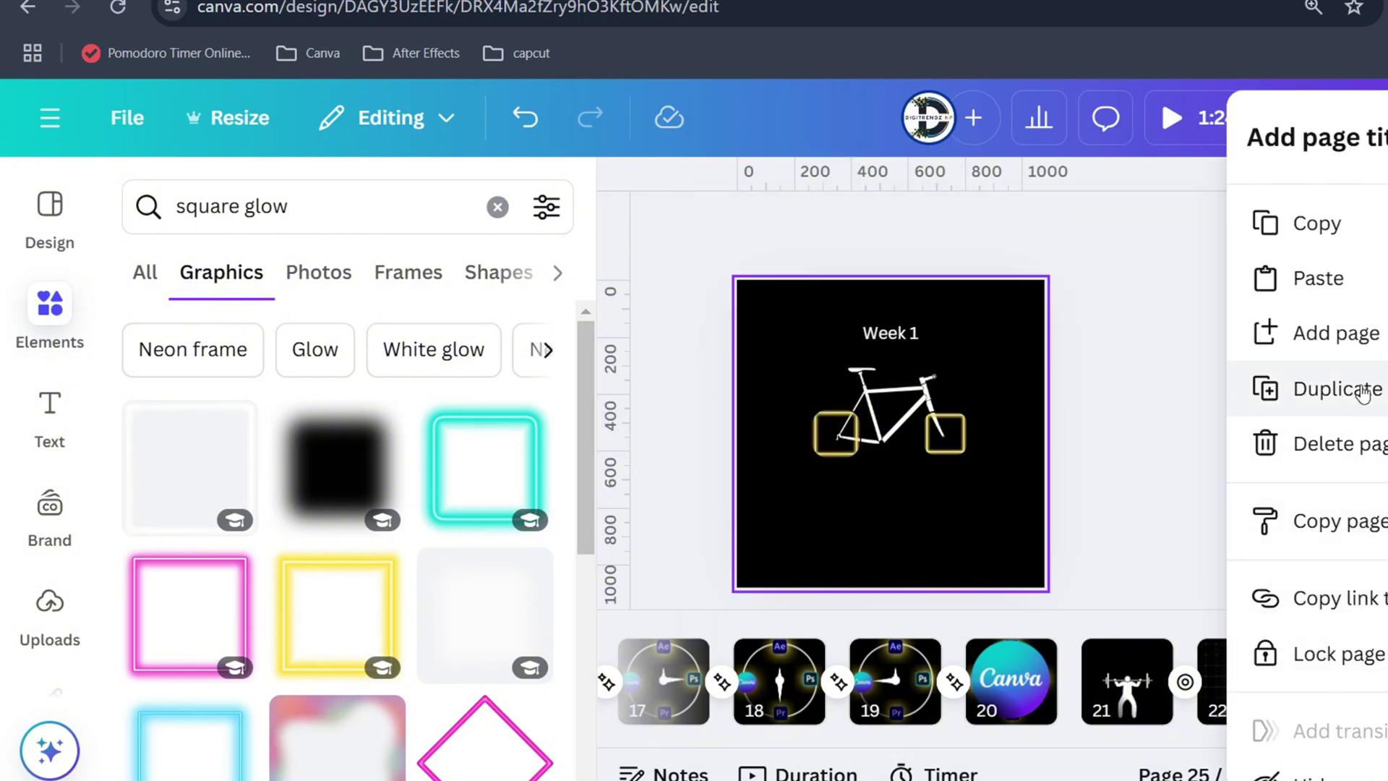
{"action": "left_click", "coordinate": [1337, 389]}
{"action": "double_click", "coordinate": [920, 331]}
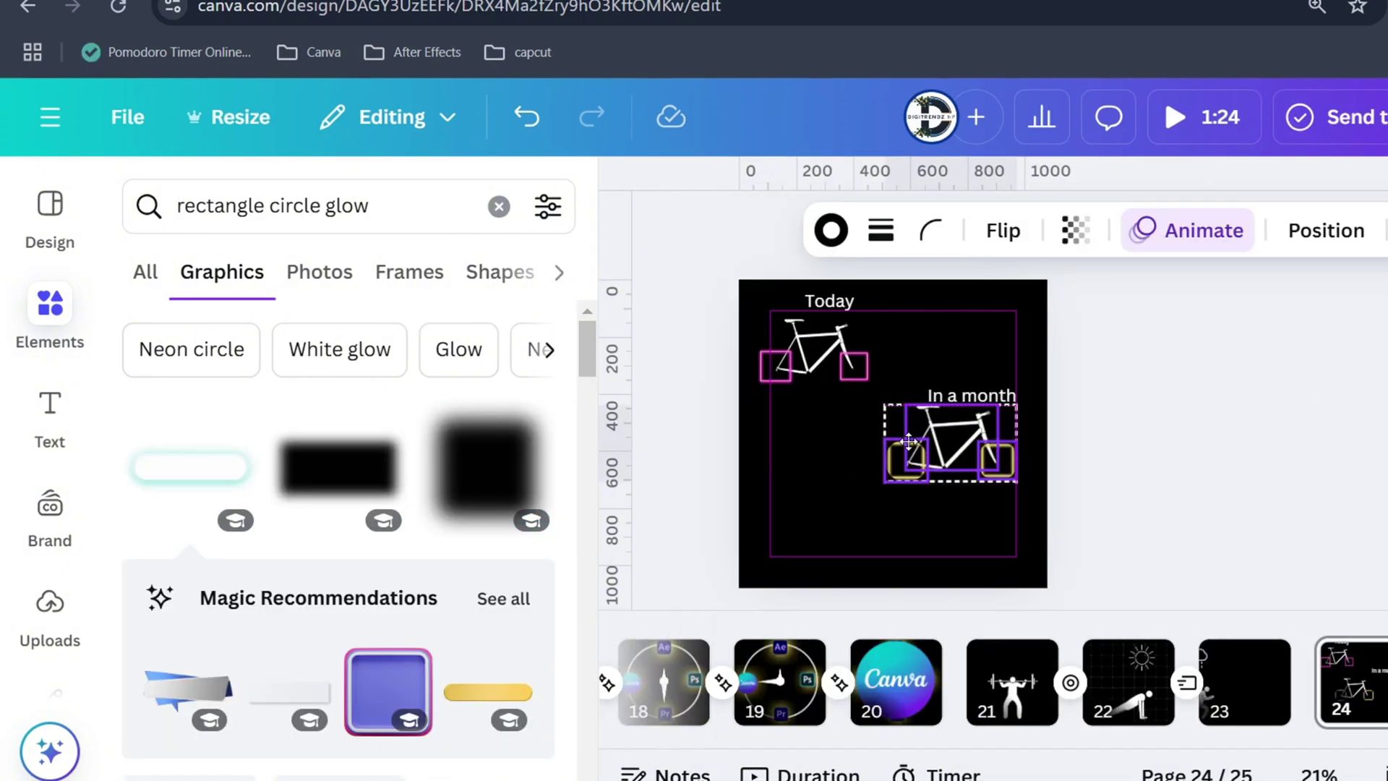
- Position the "In a month" heading above the yellow-wheeled bicycle on page 24
{"action": "left_click", "coordinate": [1168, 421]}
{"action": "left_click_drag", "start_coordinate": [1001, 491], "coordinate": [967, 375]}
{"action": "left_click", "coordinate": [967, 392]}
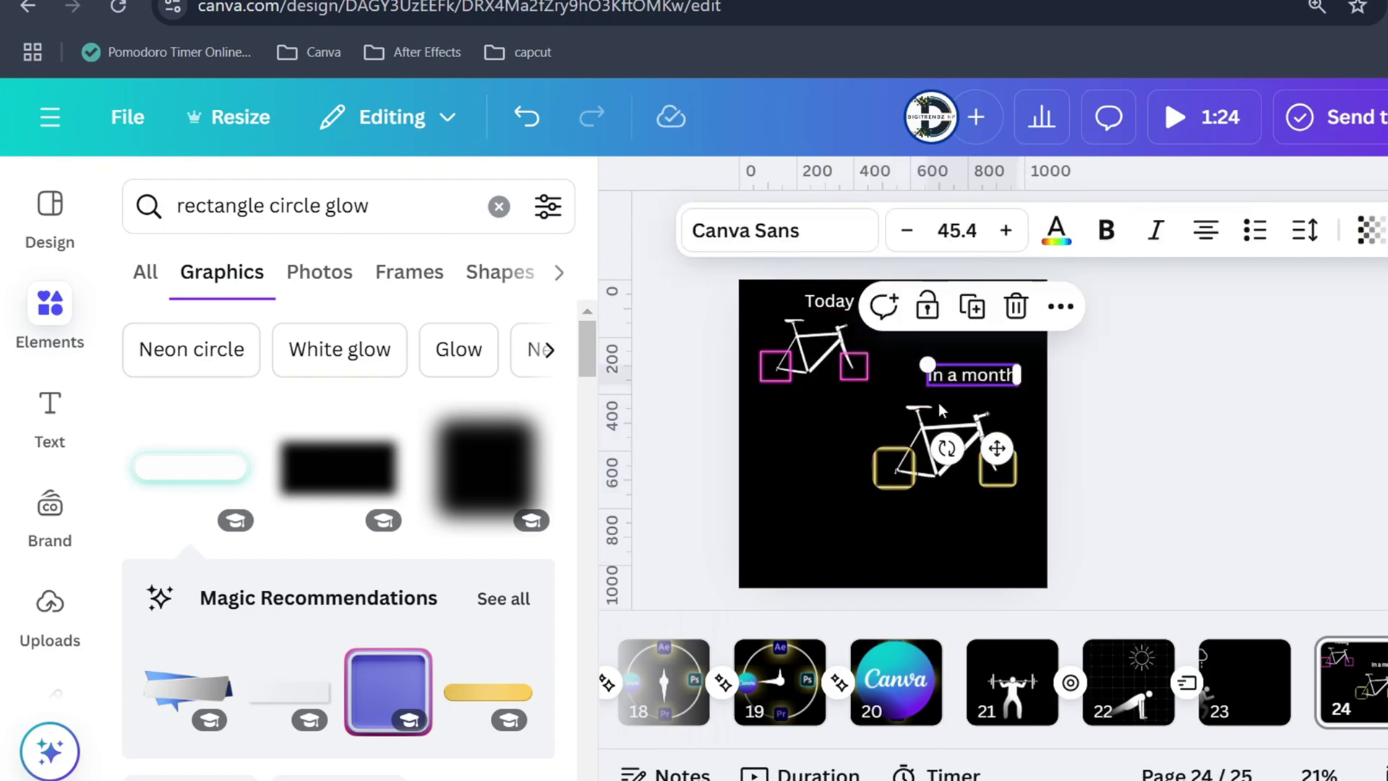
- Place a copy of the yellow-wheeled bicycle in the page's lower-left area and delete its two square wheels
{"action": "left_click_drag", "start_coordinate": [859, 413], "coordinate": [822, 539]}
{"action": "left_click", "coordinate": [1193, 505]}
{"action": "left_click", "coordinate": [792, 533]}
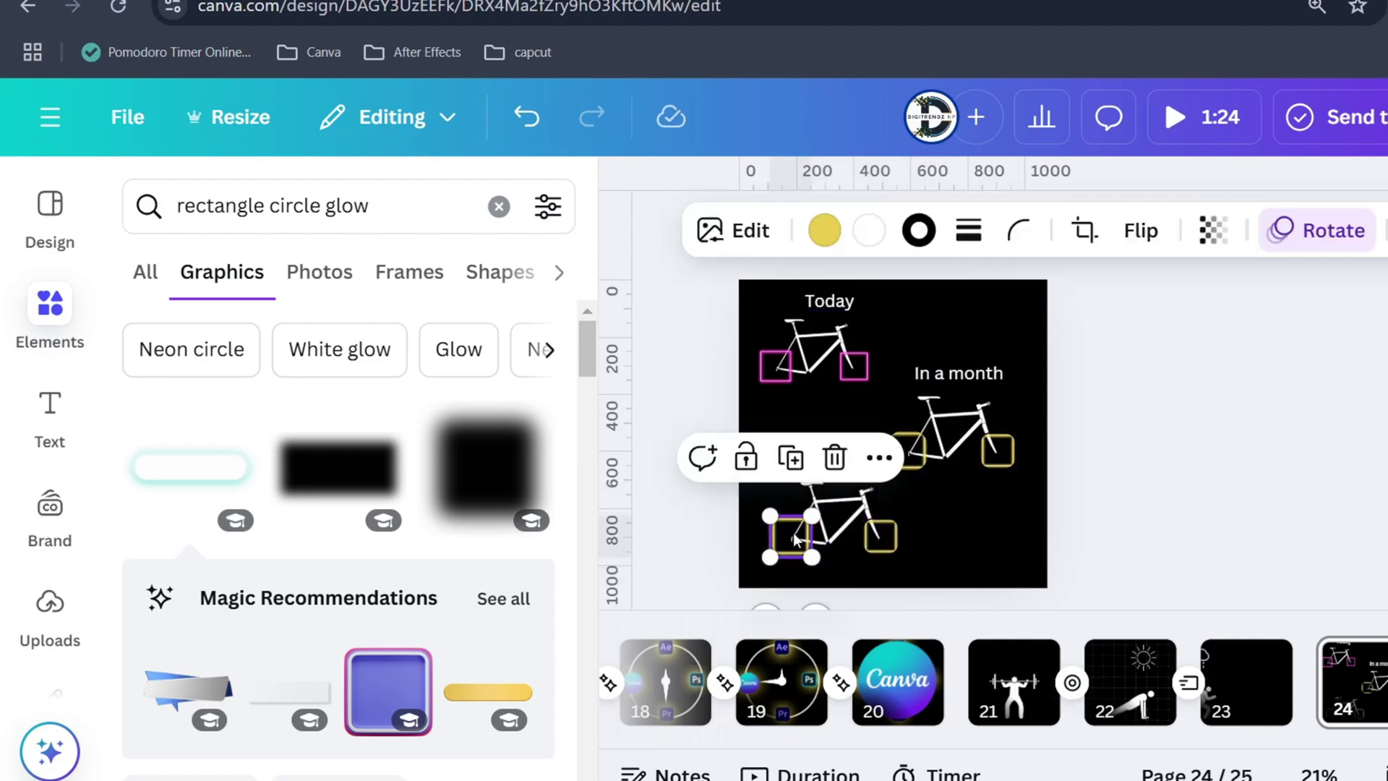
{"action": "key", "text": "Delete"}
{"action": "left_click", "coordinate": [879, 537]}
{"action": "key", "text": "Delete"}
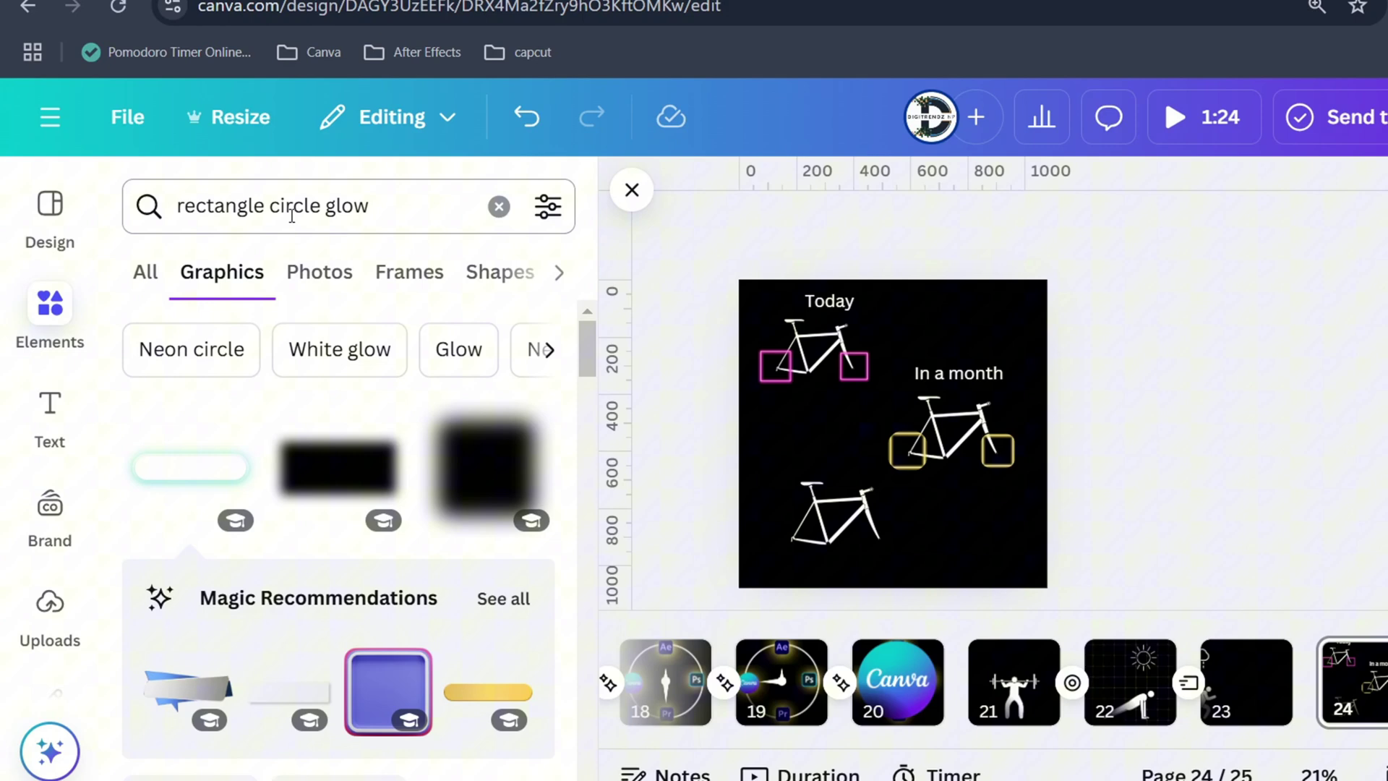
- Search the graphics for "circle glow" and find a cyan neon ring
{"action": "left_click", "coordinate": [265, 208]}
{"action": "left_click_drag", "start_coordinate": [265, 208], "coordinate": [115, 224]}
{"action": "key", "text": "BackSpace"}
{"action": "key", "text": "Return"}
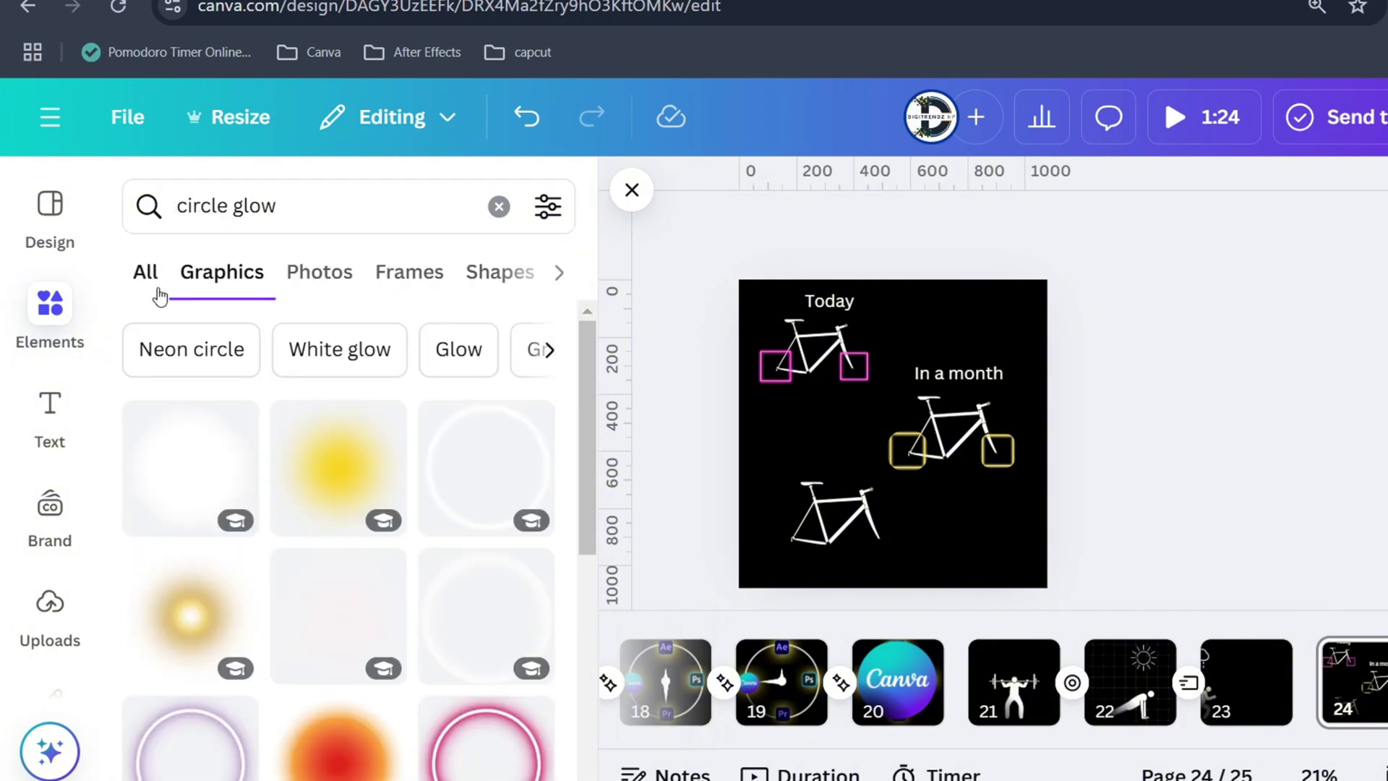
{"action": "scroll", "coordinate": [473, 582], "scroll_direction": "down", "scroll_amount": 2}
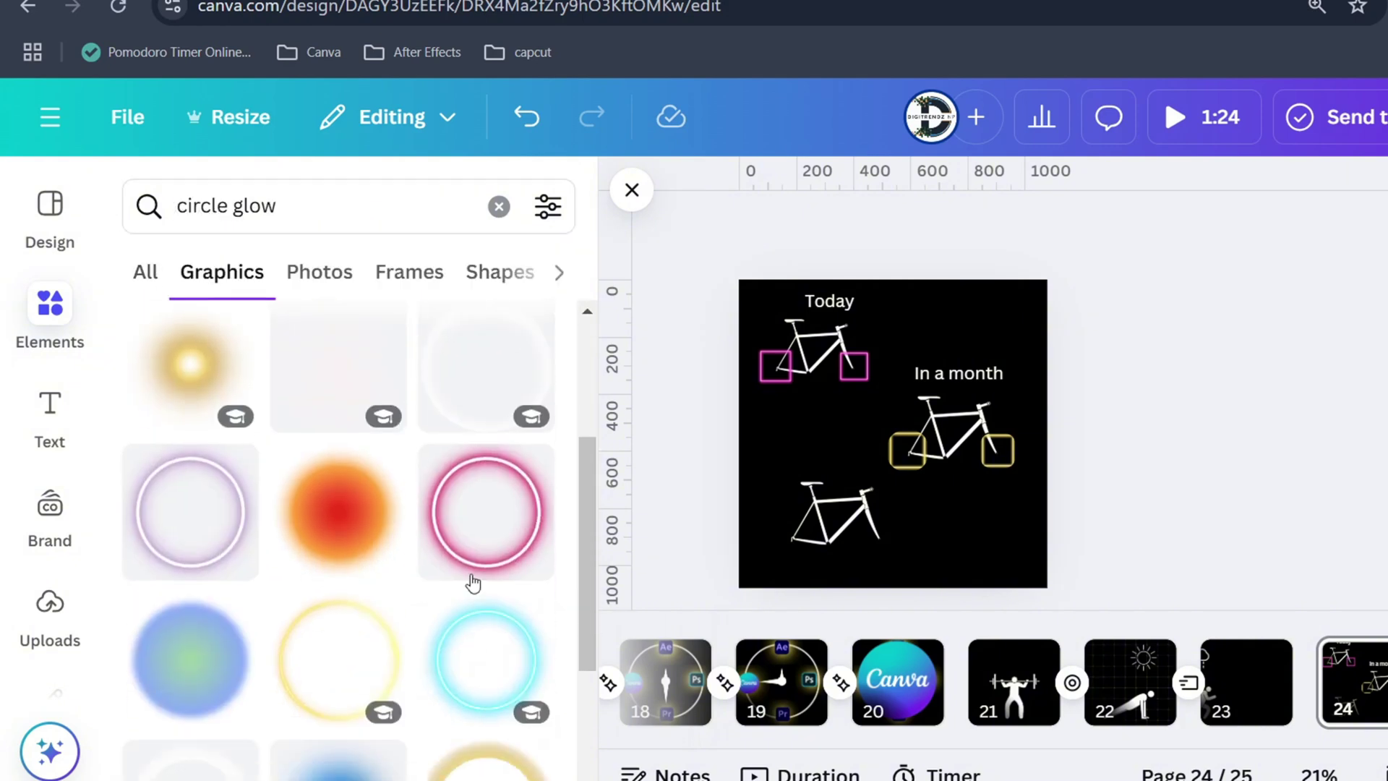
- Add the cyan glowing ring to the page and fit it as the third bicycle's rear wheel
{"action": "left_click", "coordinate": [462, 656]}
{"action": "left_click_drag", "start_coordinate": [1015, 310], "coordinate": [802, 533]}
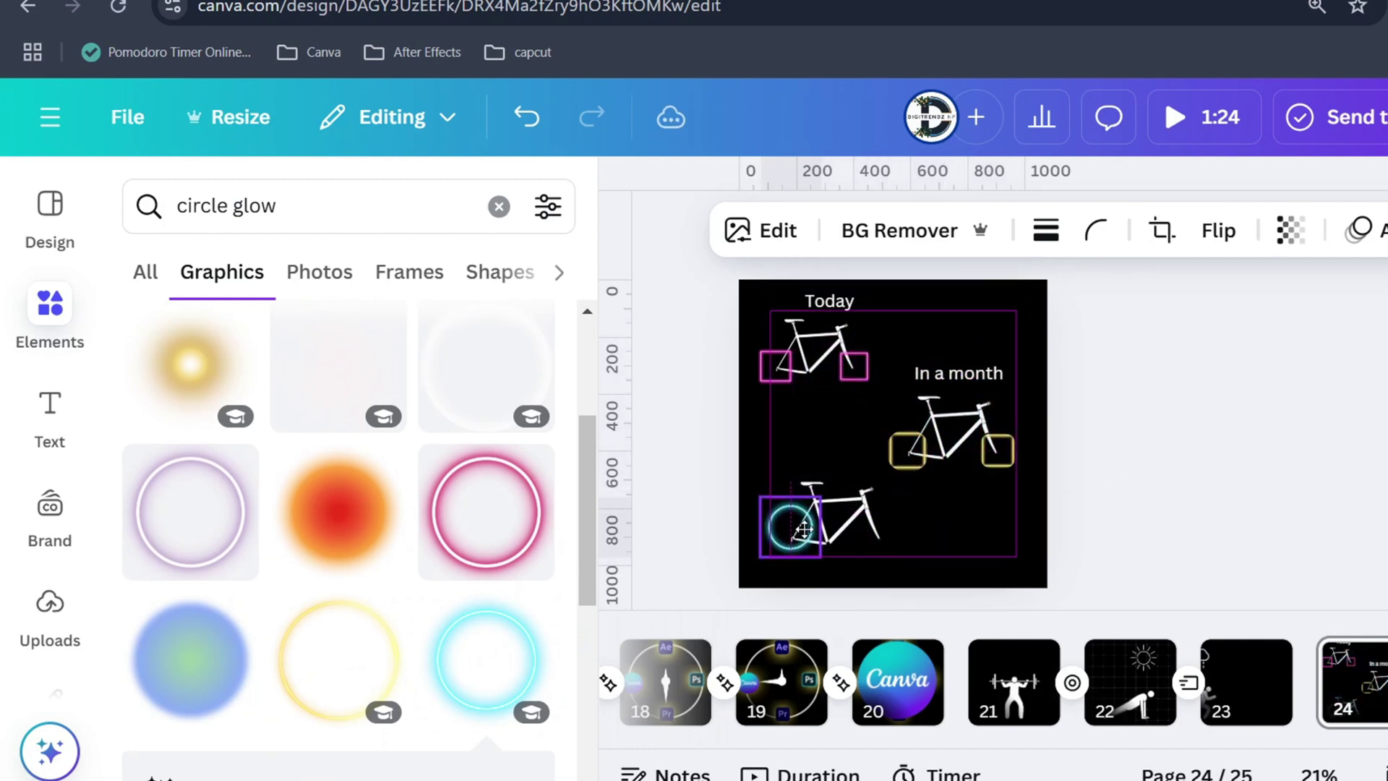
{"action": "key", "text": "shift+Up"}
{"action": "key", "text": "shift+Up"}
{"action": "key", "text": "shift+Up"}
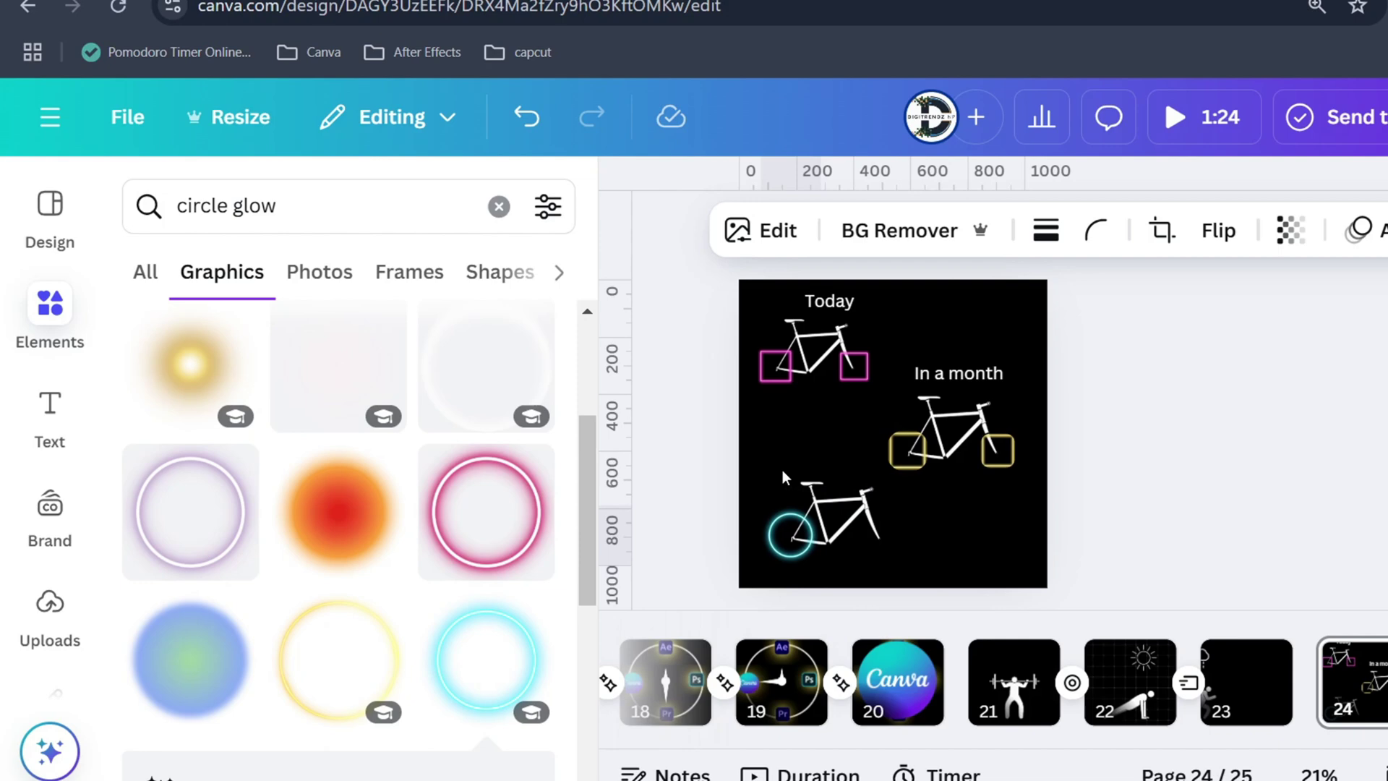
- Place a matching cyan glowing ring as the third bicycle's front wheel
{"action": "left_click", "coordinate": [793, 450]}
{"action": "left_click_drag", "start_coordinate": [817, 550], "coordinate": [847, 505]}
{"action": "left_click", "coordinate": [934, 533]}
{"action": "left_click", "coordinate": [878, 538]}
- Duplicate the "In a month" heading above the third bicycle, change its text to "In a year" and adjust the cyan front wheel
{"action": "left_click", "coordinate": [959, 373]}
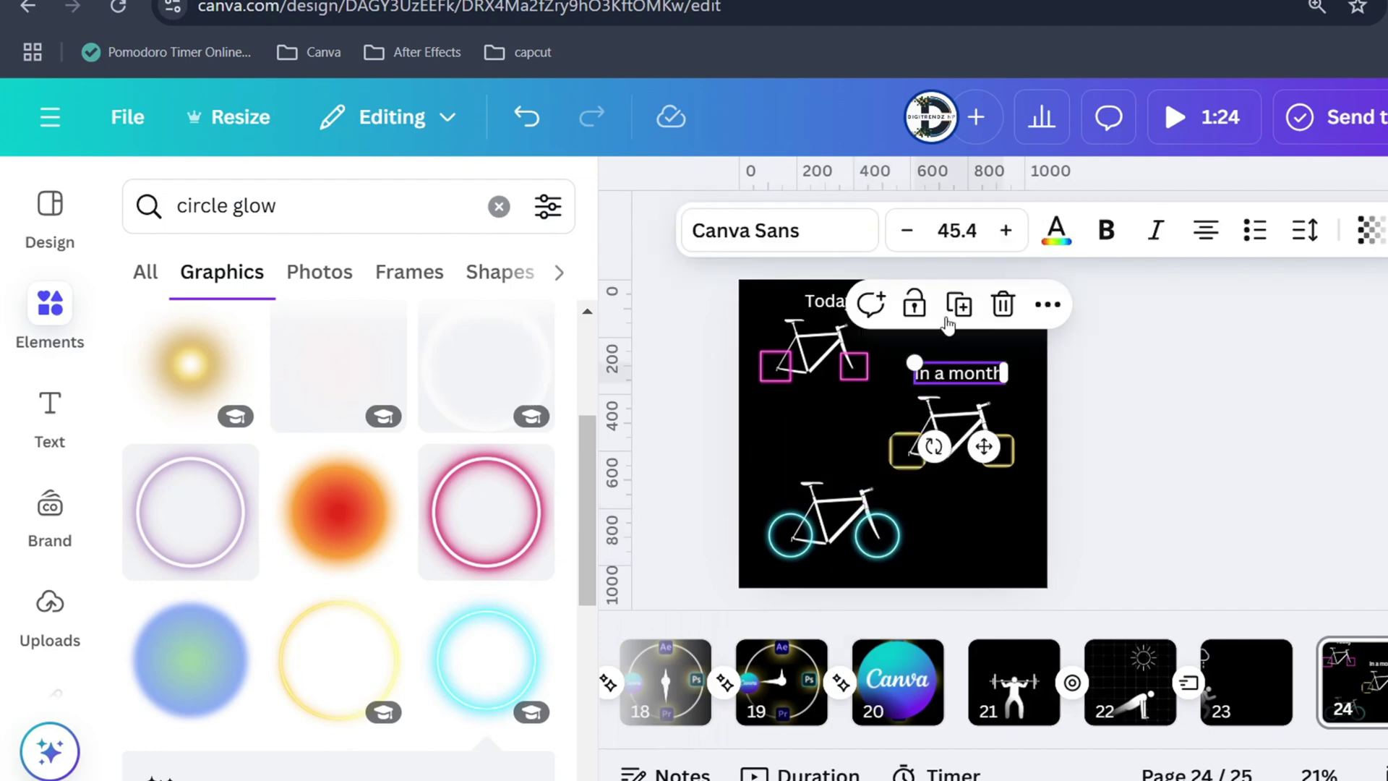
{"action": "left_click", "coordinate": [957, 304]}
{"action": "left_click_drag", "start_coordinate": [950, 376], "coordinate": [811, 470]}
{"action": "double_click", "coordinate": [811, 471]}
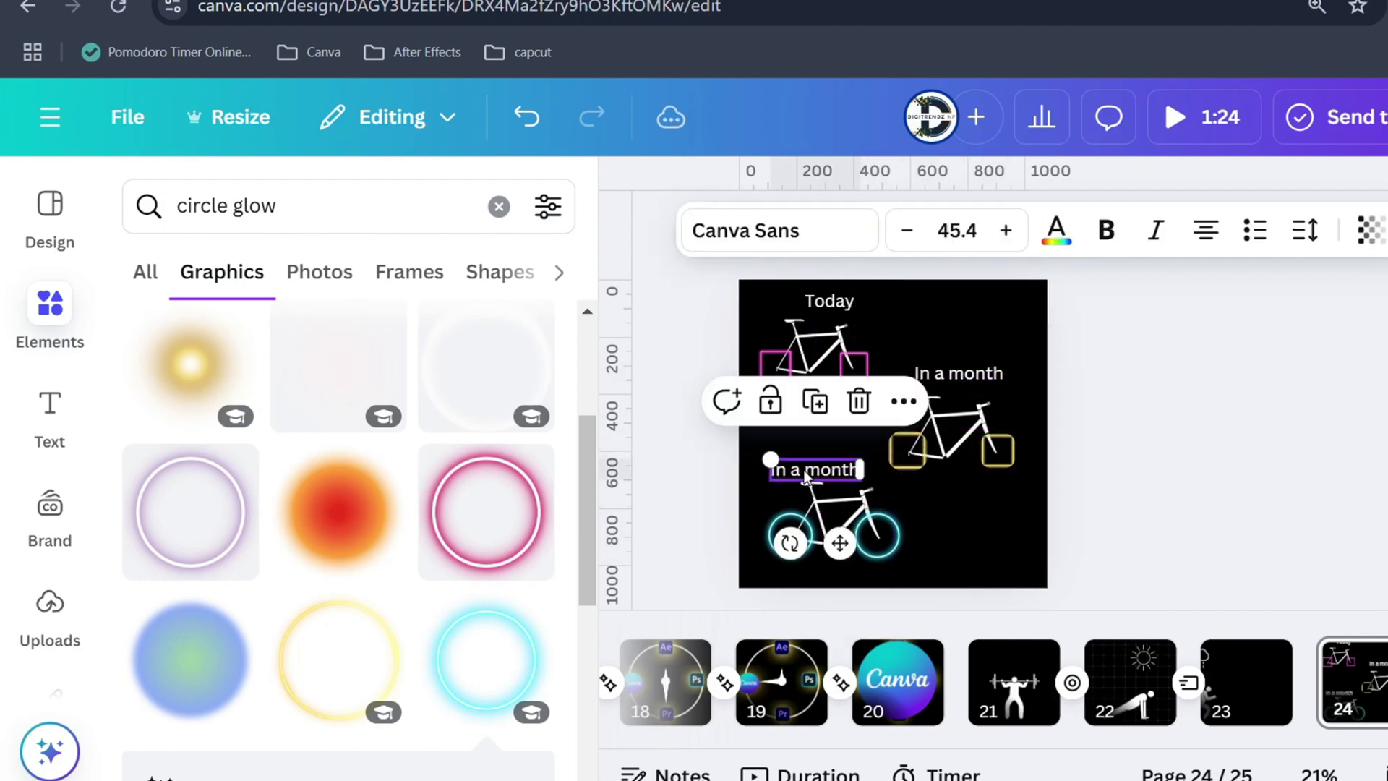
{"action": "key", "text": "BackSpace"}
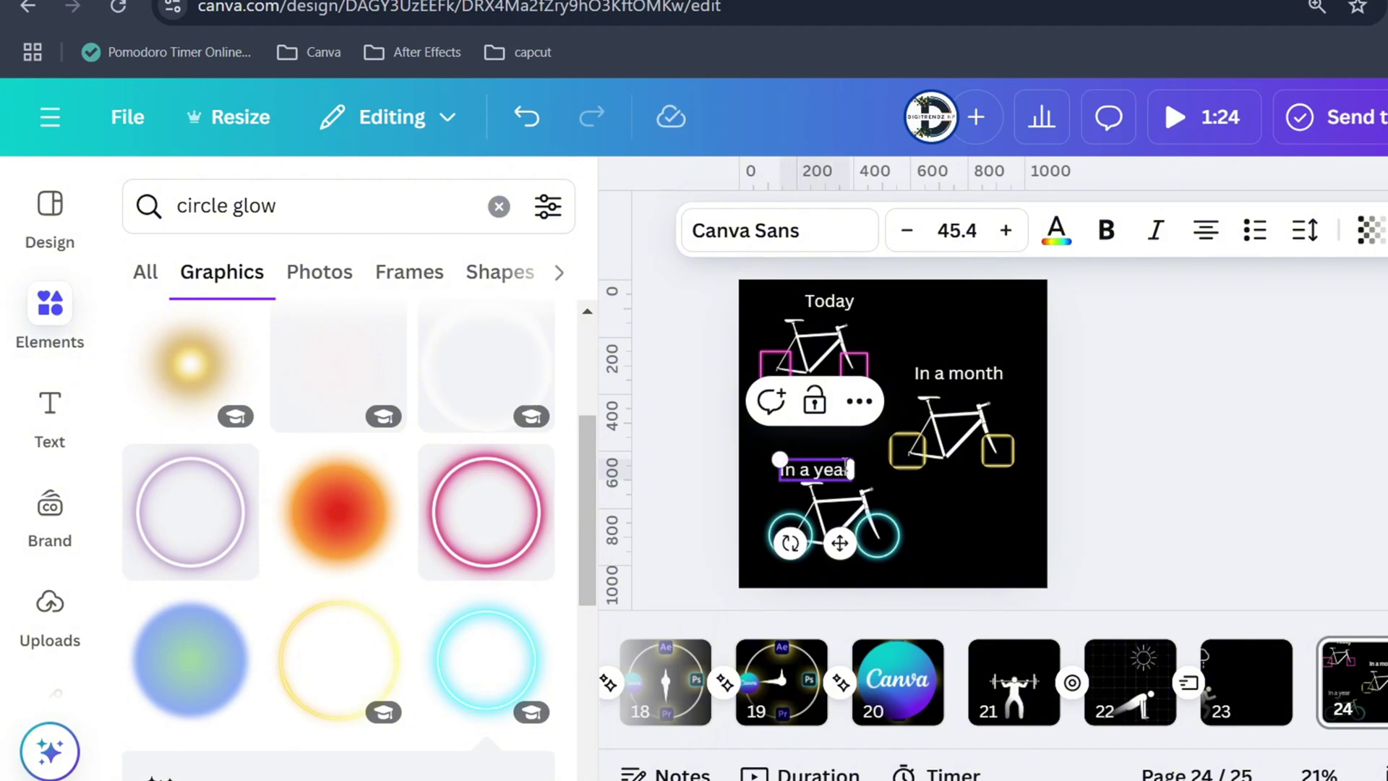
{"action": "left_click", "coordinate": [934, 522]}
{"action": "left_click", "coordinate": [859, 528]}
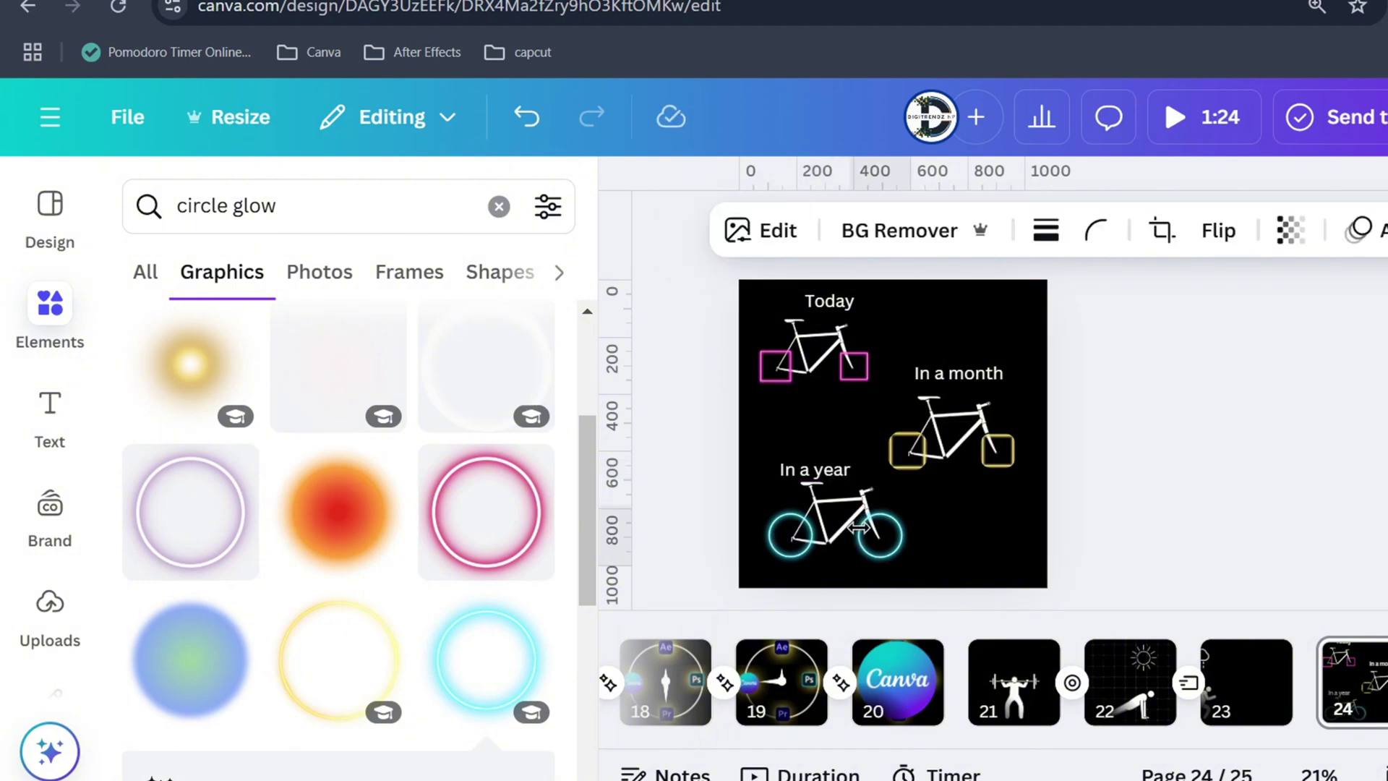
- Color the words "month" and "year" in the two headings orange (#ffb100)
{"action": "double_click", "coordinate": [958, 373]}
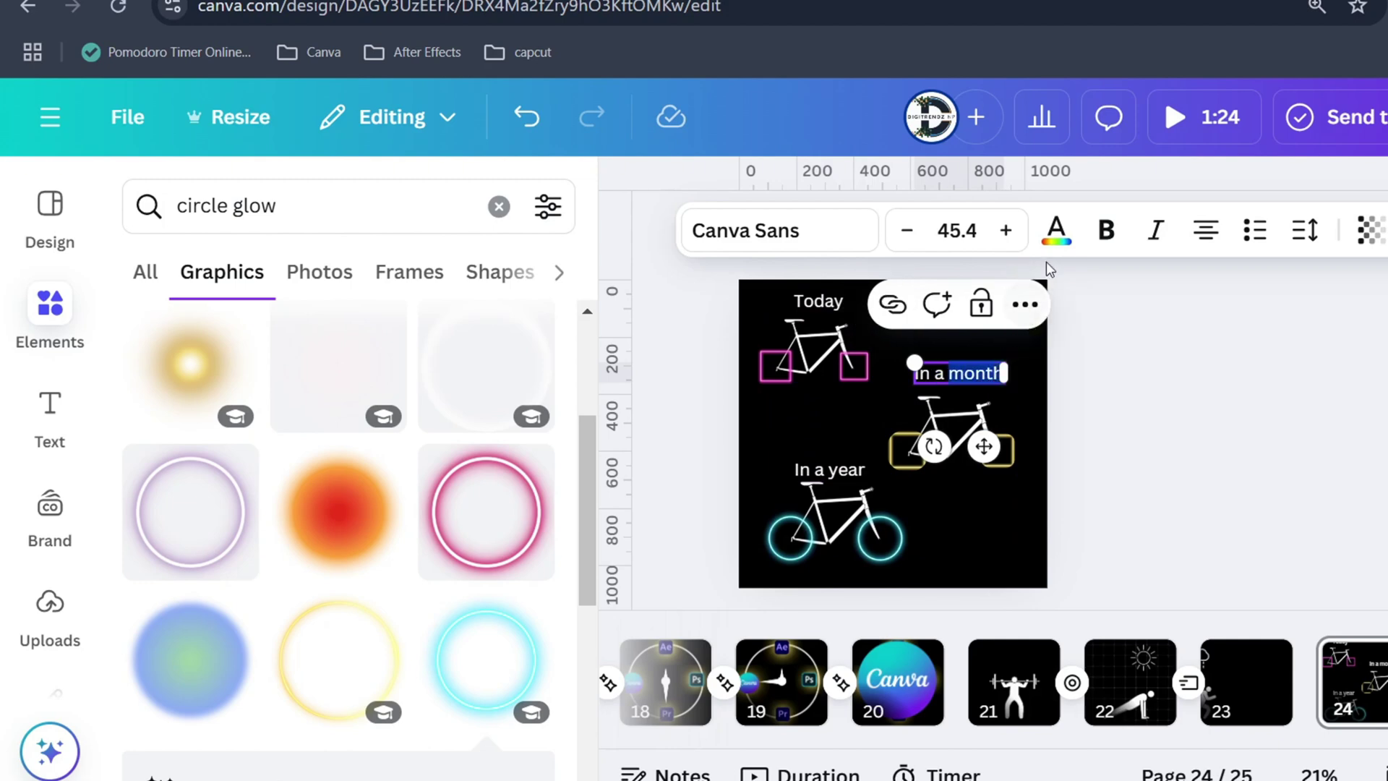
{"action": "left_click", "coordinate": [1056, 230]}
{"action": "left_click", "coordinate": [153, 488]}
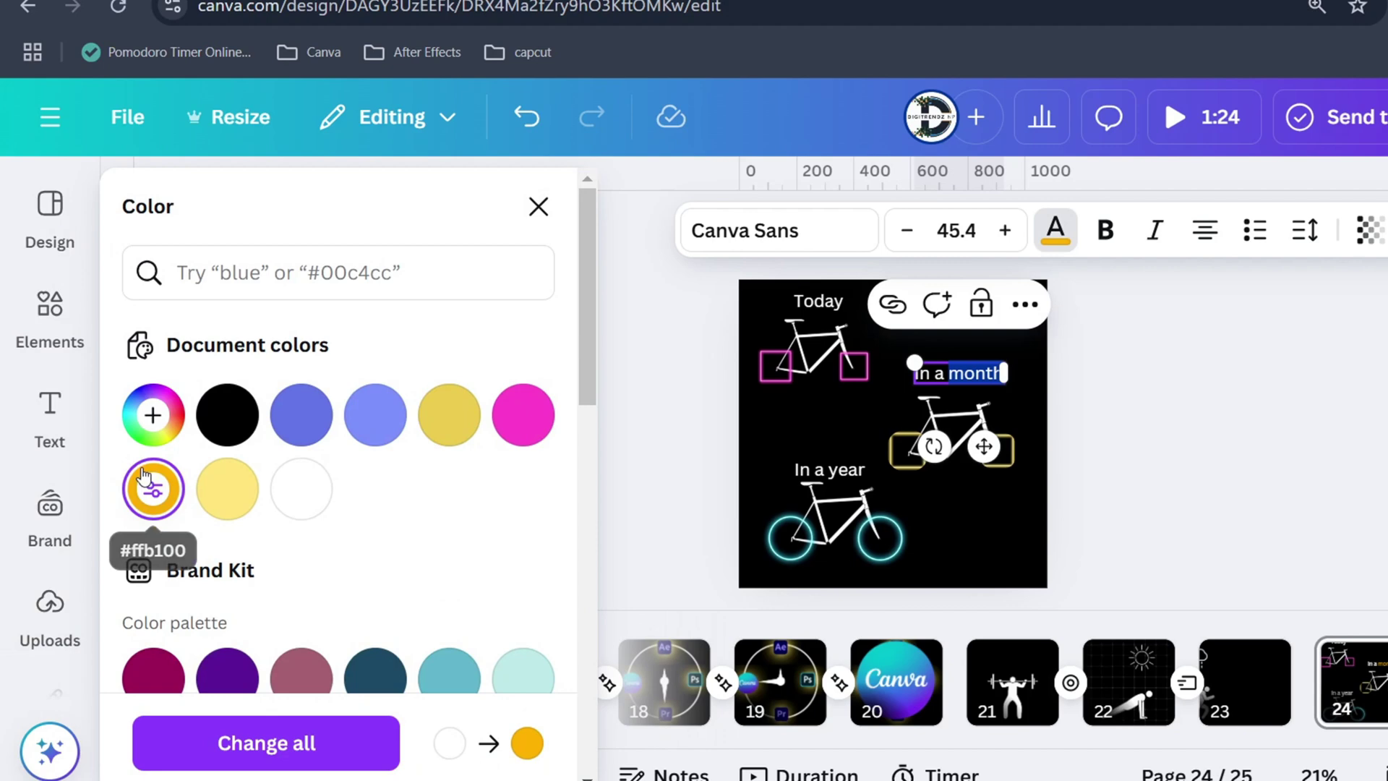
{"action": "double_click", "coordinate": [831, 469]}
{"action": "double_click", "coordinate": [842, 470]}
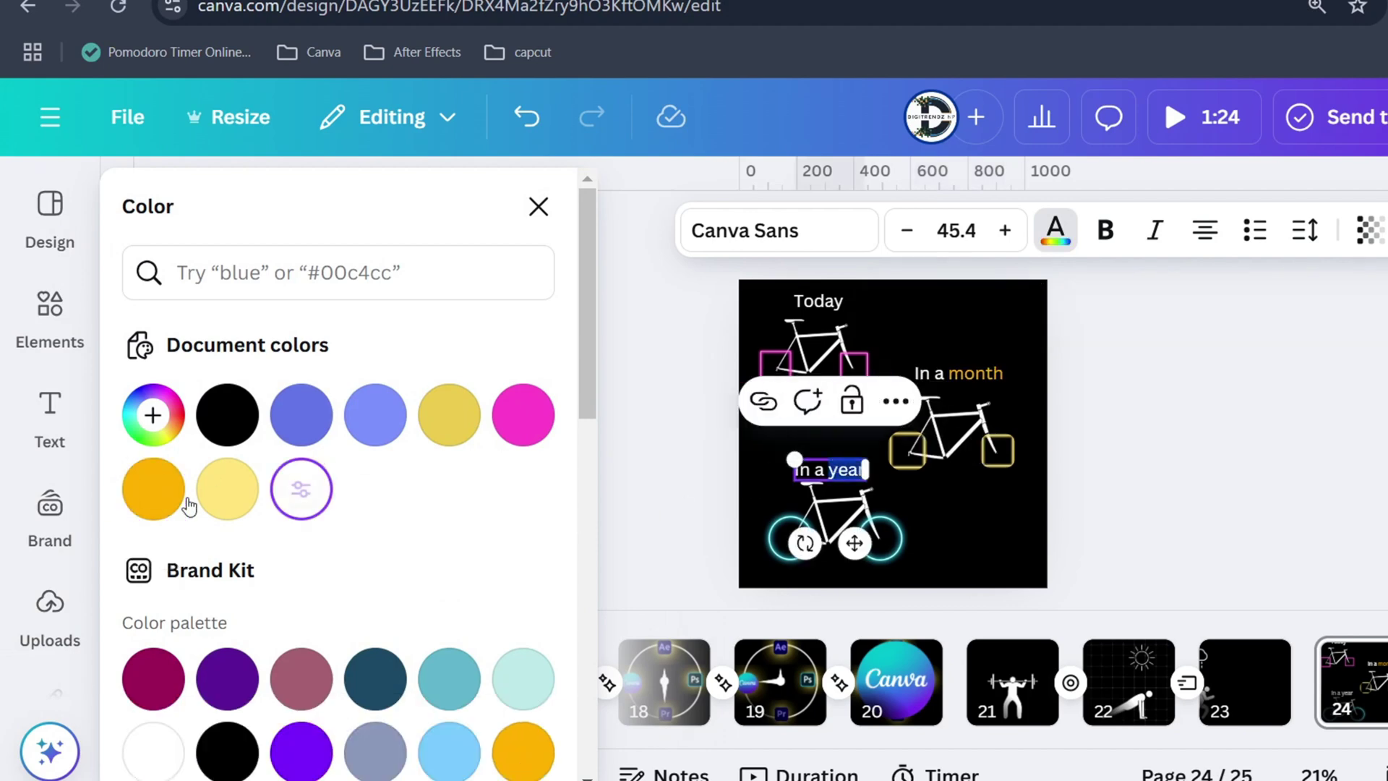
{"action": "left_click", "coordinate": [145, 490]}
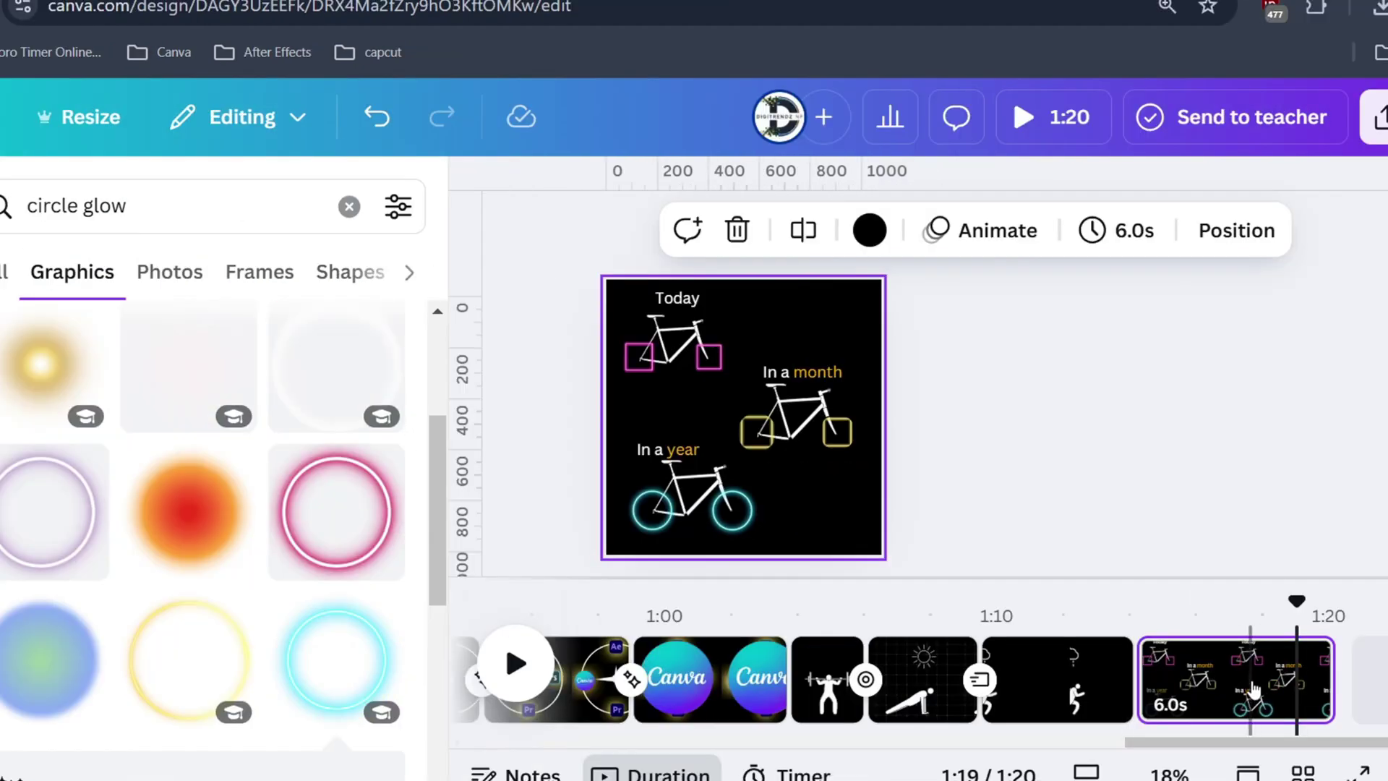
- Show the element timing of the "In a month" heading on page 24 and trim its start so it lasts 5.0 s
{"action": "left_click", "coordinate": [1249, 690]}
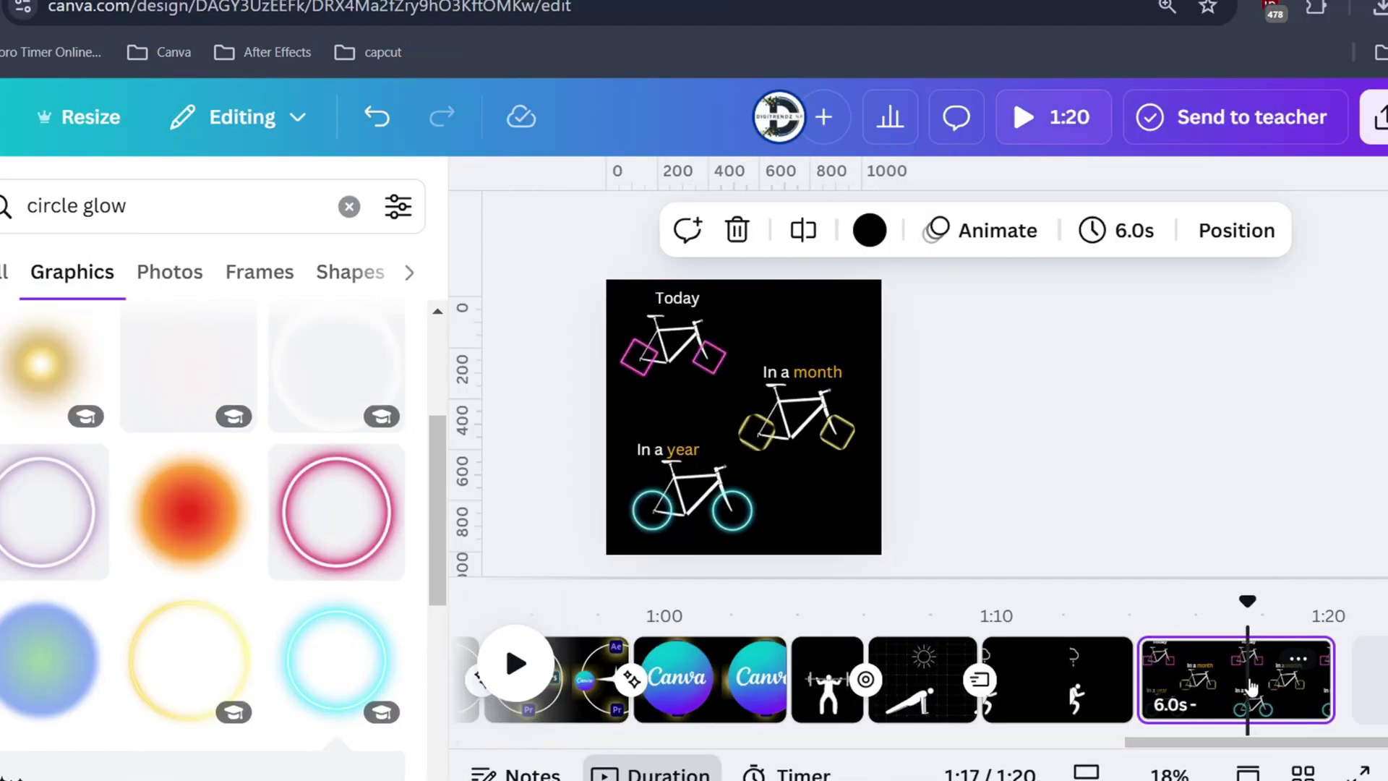
{"action": "left_click", "coordinate": [777, 372]}
{"action": "right_click", "coordinate": [777, 372]}
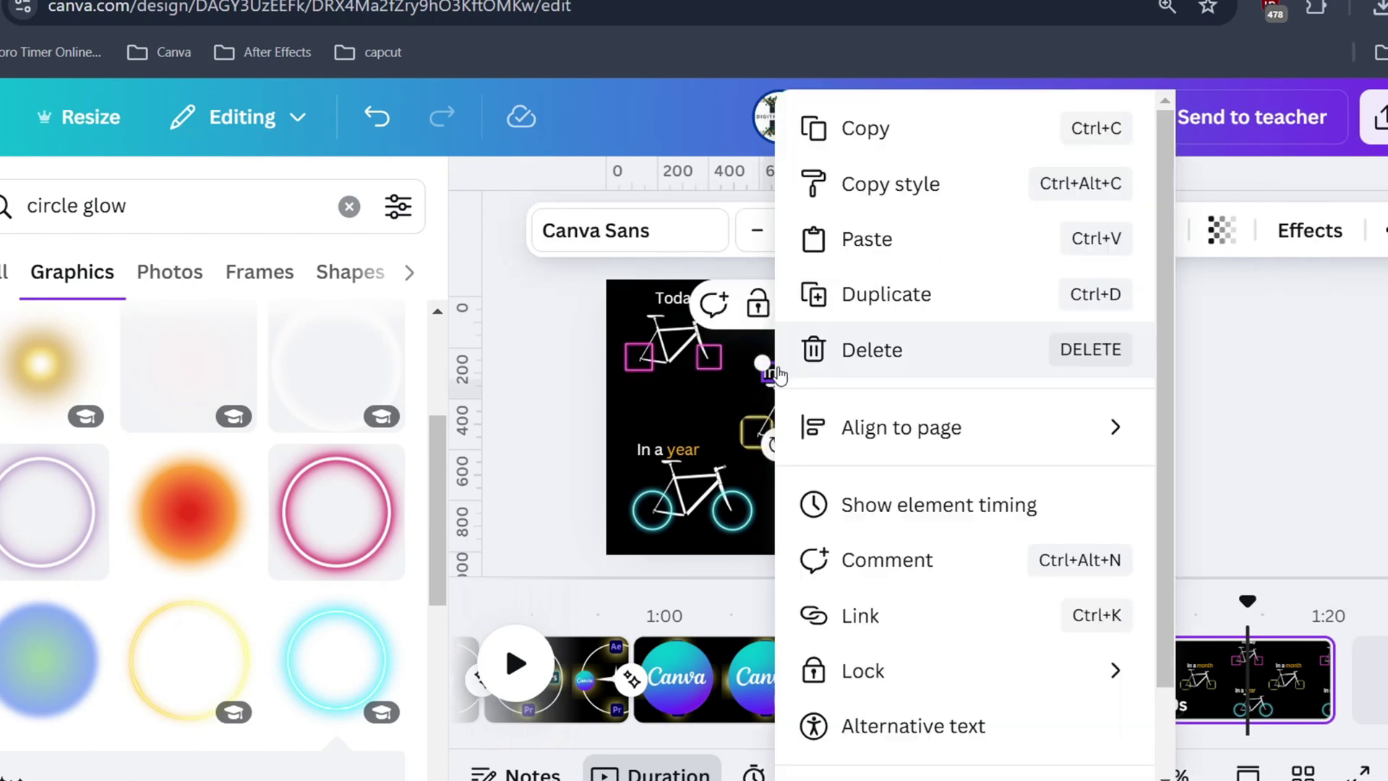
{"action": "left_click", "coordinate": [882, 510]}
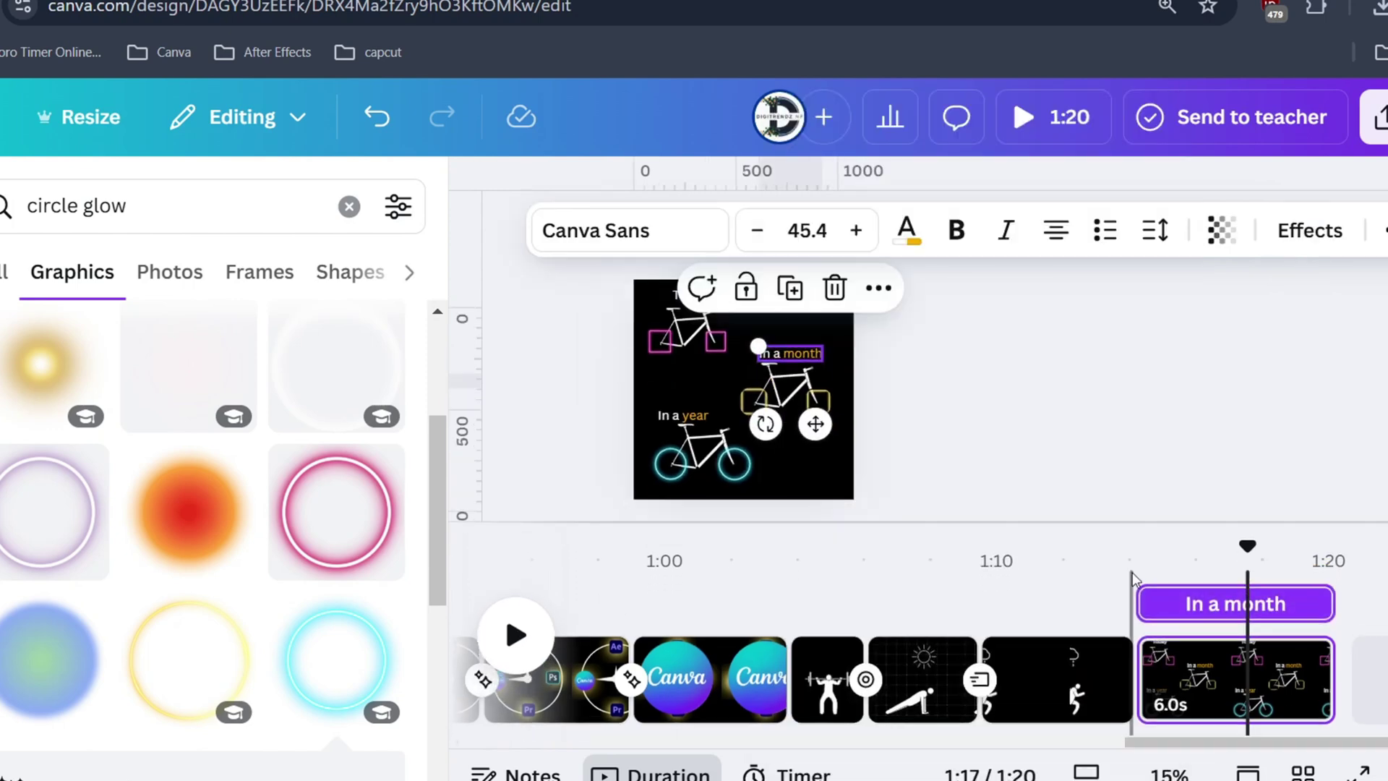
{"action": "left_click_drag", "start_coordinate": [1154, 608], "coordinate": [1169, 611]}
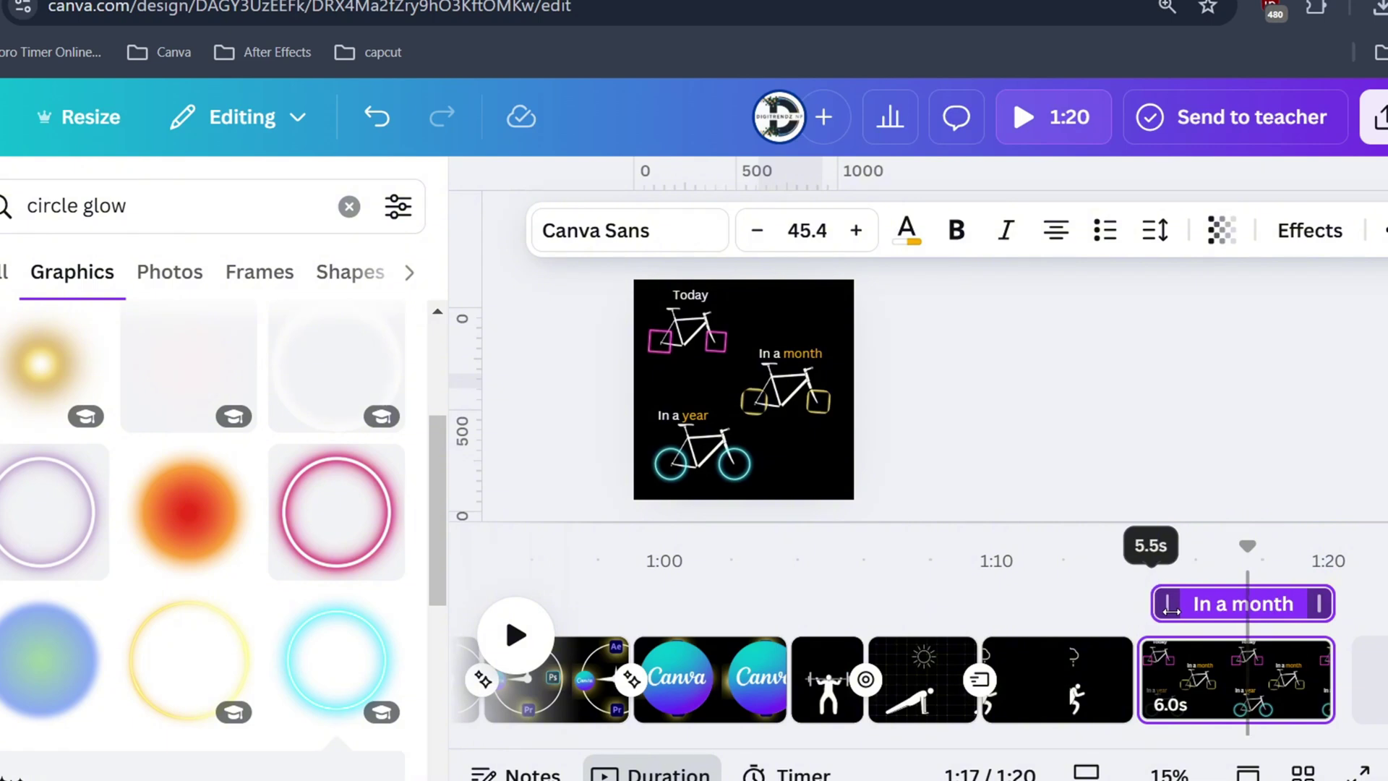
{"action": "left_click_drag", "start_coordinate": [1171, 611], "coordinate": [1188, 610]}
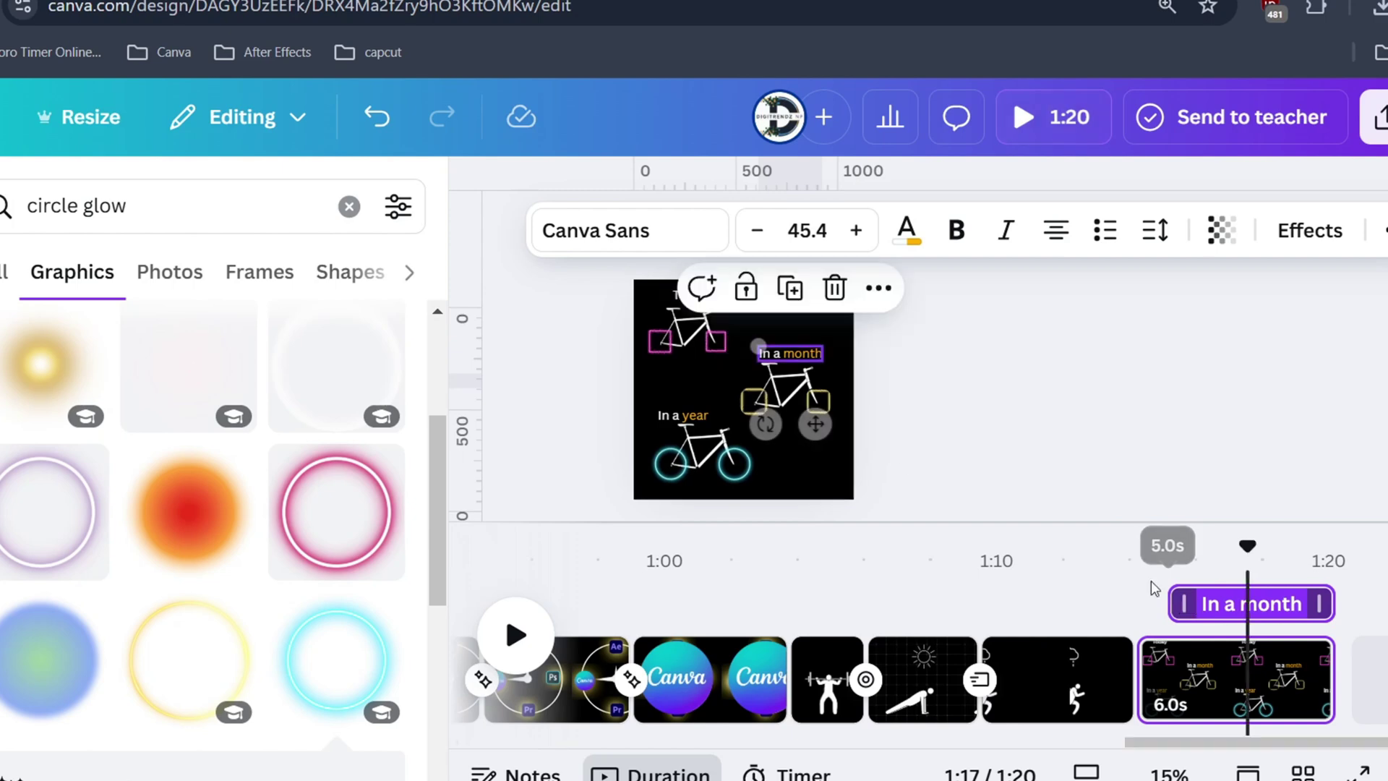
- Trim the second bicycle's start to match the "In a month" heading, and start the third bicycle after both
{"action": "left_click", "coordinate": [754, 402]}
{"action": "left_click_drag", "start_coordinate": [1157, 606], "coordinate": [1188, 606]}
{"action": "left_click", "coordinate": [725, 435]}
{"action": "left_click_drag", "start_coordinate": [1160, 518], "coordinate": [1224, 517]}
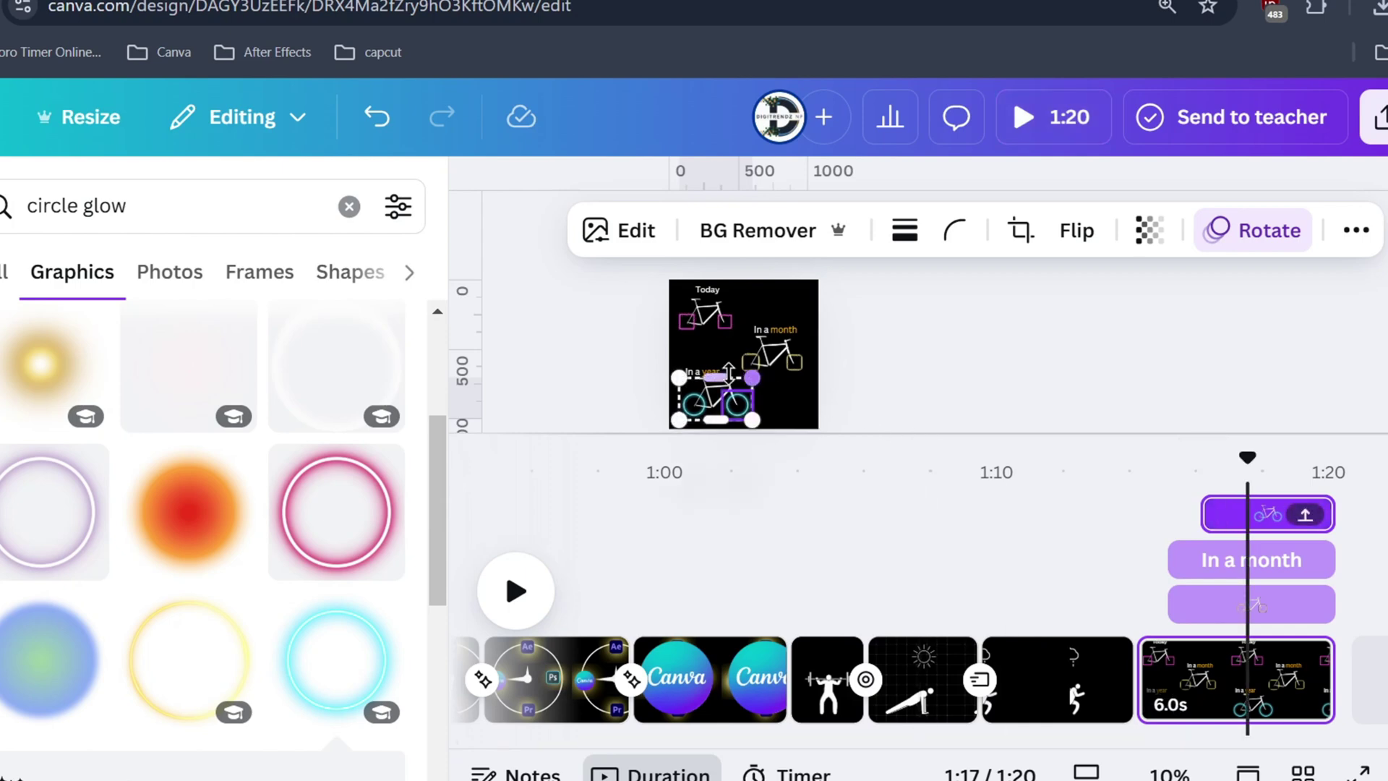
- Trim the start of the "In a year" heading so it appears together with the third bicycle
{"action": "left_click", "coordinate": [697, 370]}
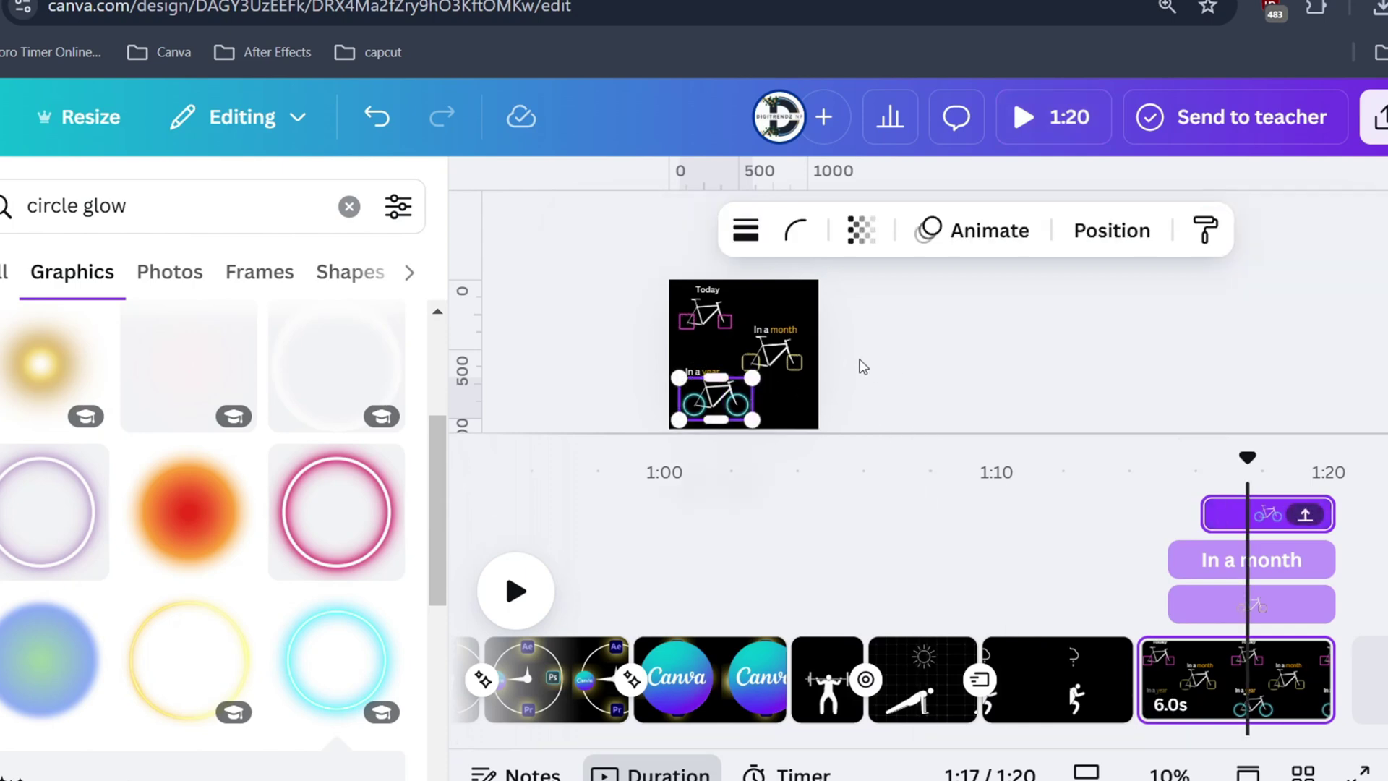
{"action": "left_click", "coordinate": [862, 366]}
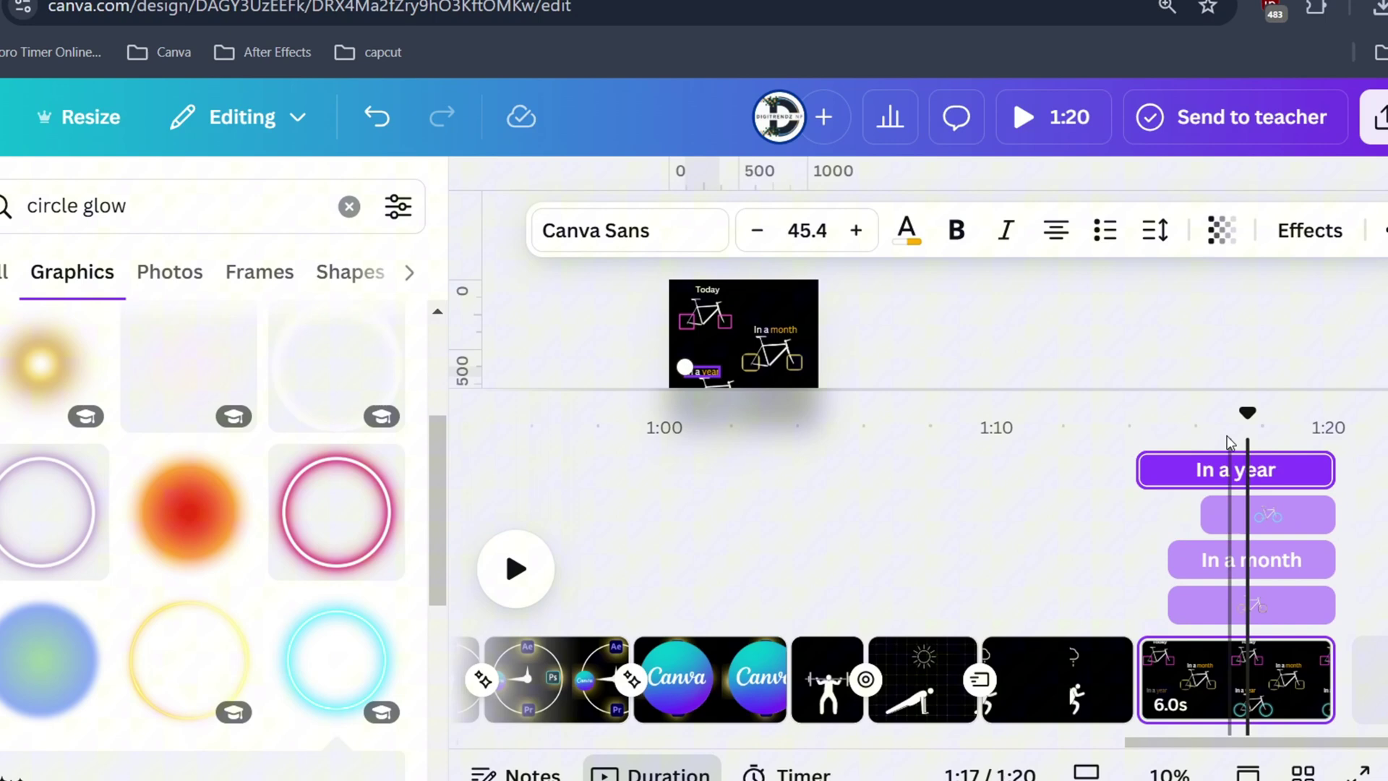
{"action": "left_click_drag", "start_coordinate": [1158, 455], "coordinate": [1205, 475]}
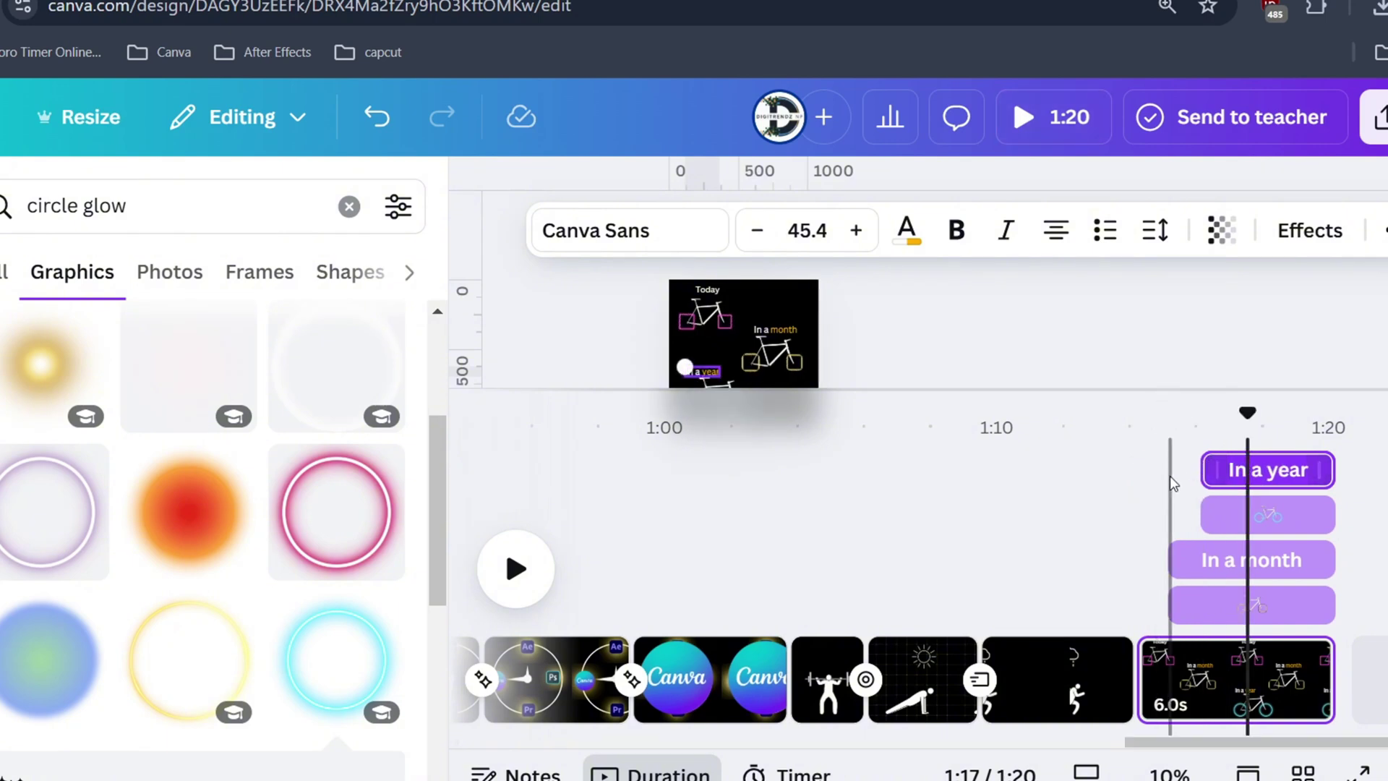
- Hide the element timing and play page 24 from its start to preview the staggered bicycles
{"action": "left_click", "coordinate": [1144, 491]}
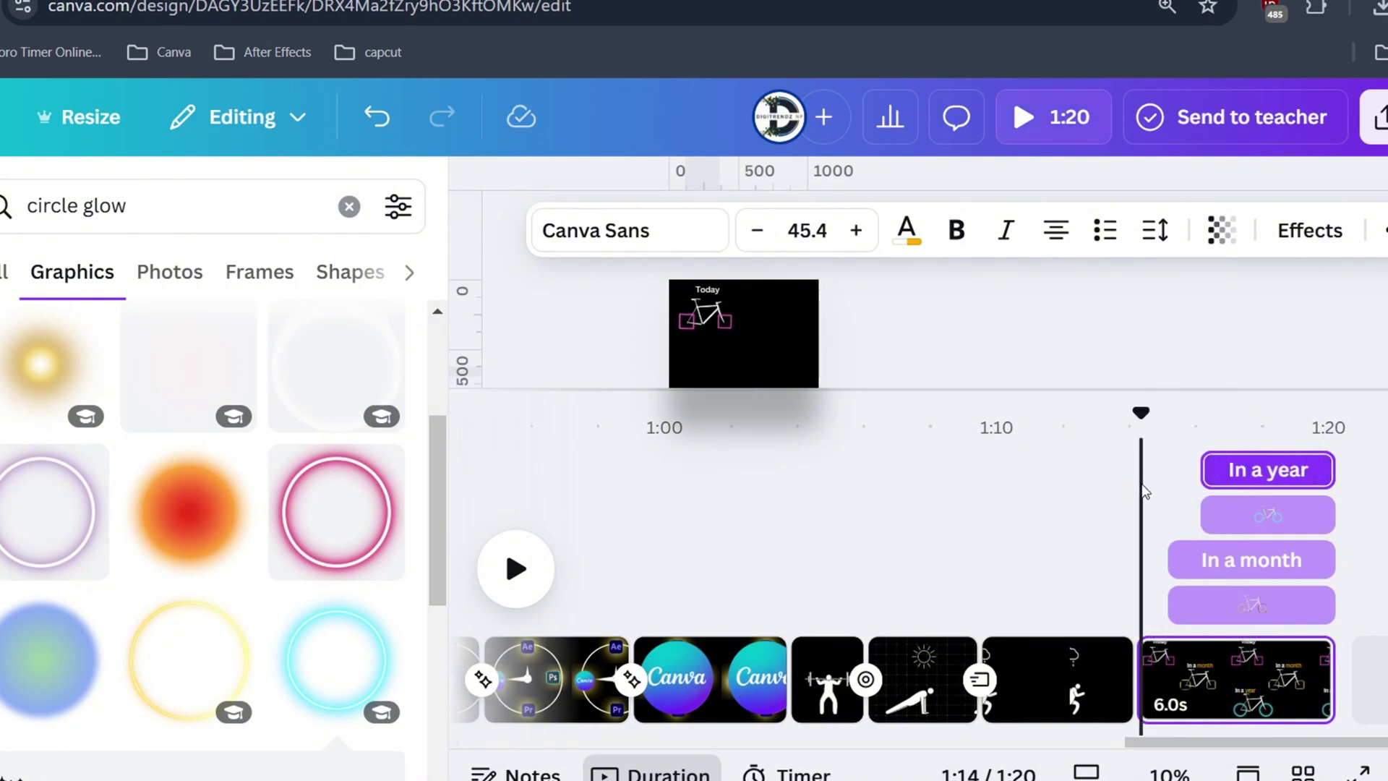
{"action": "right_click", "coordinate": [1243, 483]}
{"action": "left_click", "coordinate": [1241, 519]}
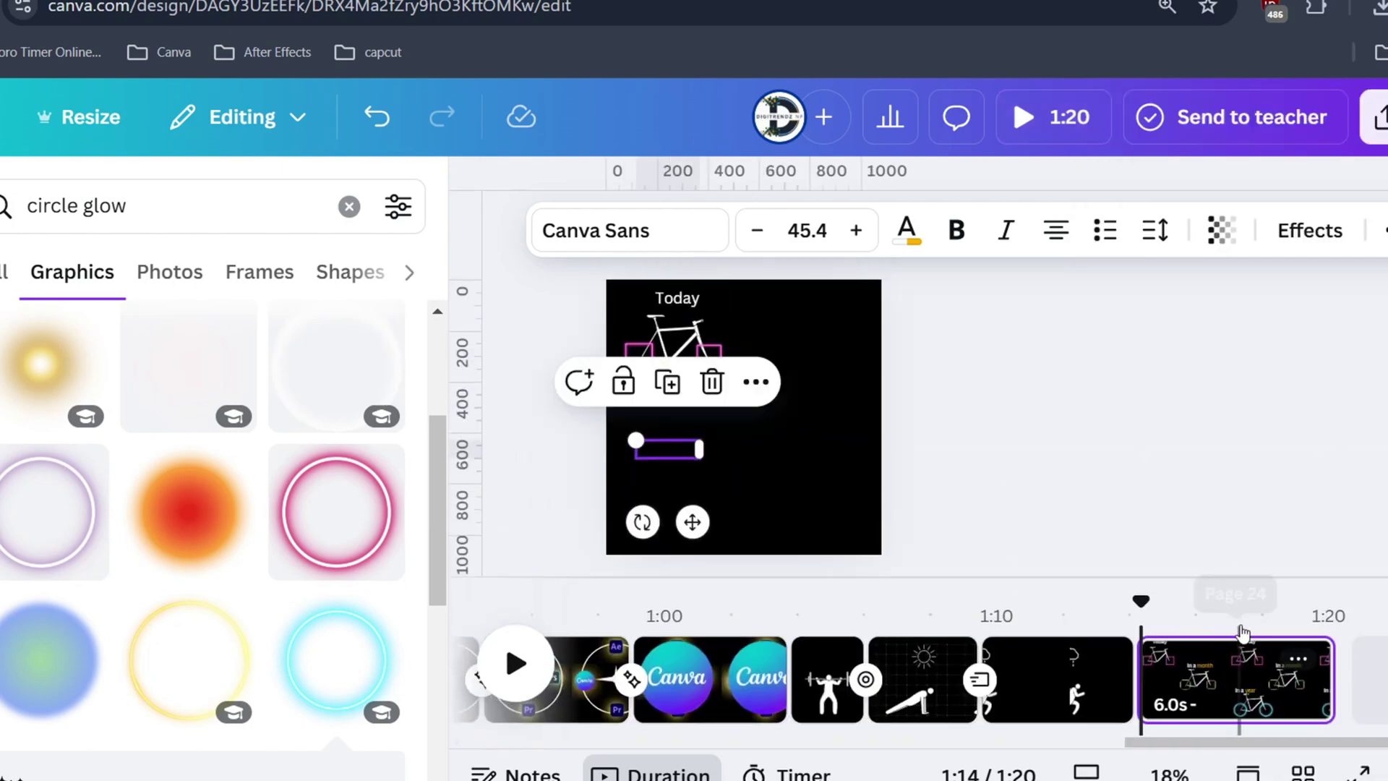
{"action": "key", "text": "space"}
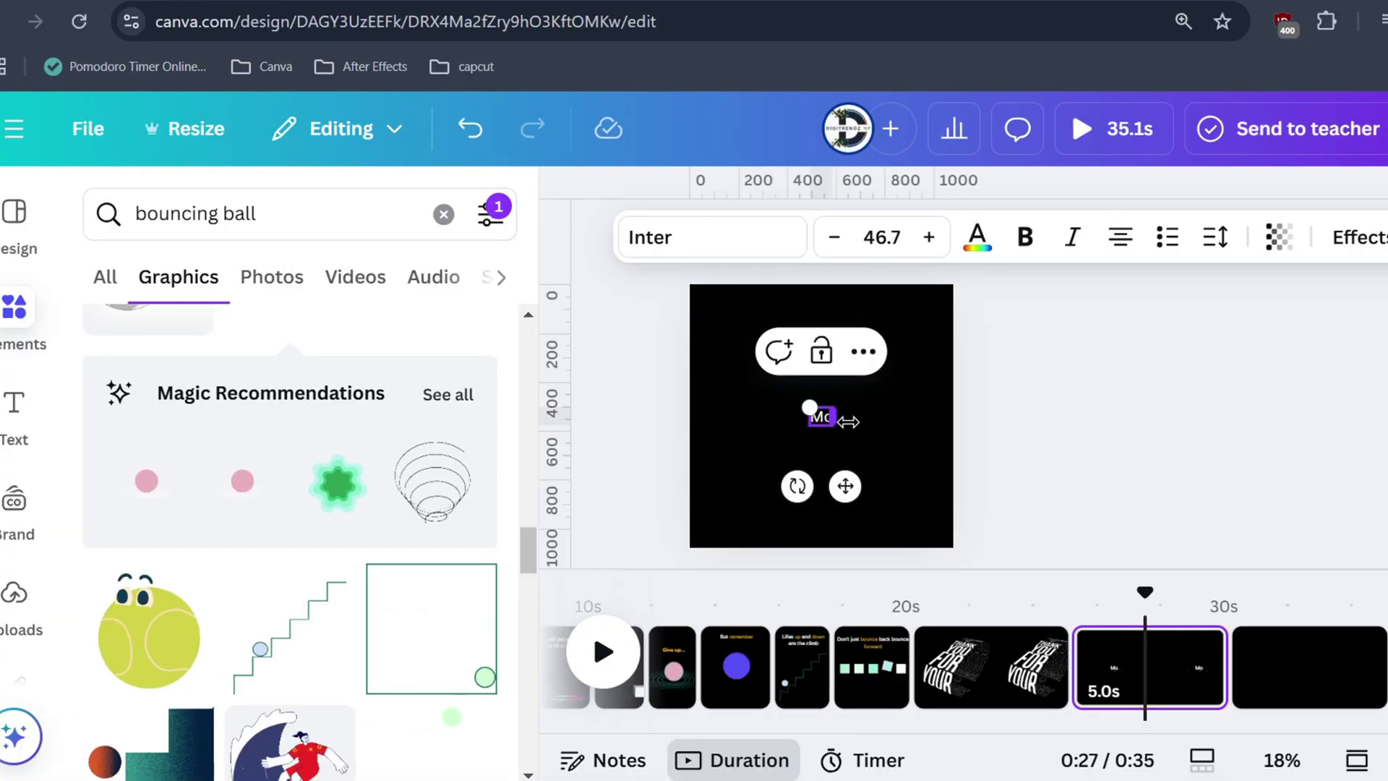
- Complete the text box on the black 5.0 s page with "MOTION" and "ANIMATION" on two centered lines
{"action": "type", "text": "TION"}
{"action": "key", "text": "Return"}
{"action": "type", "text": "A"}
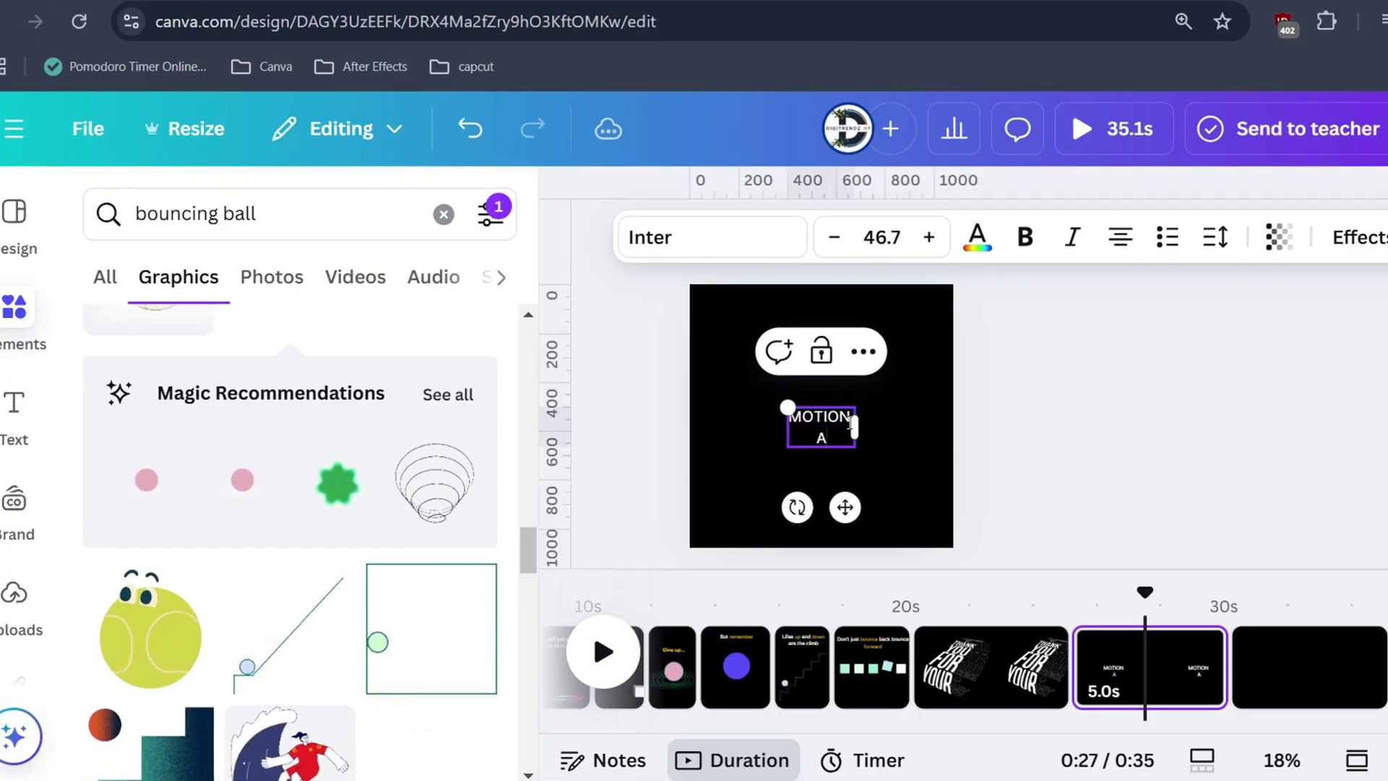
{"action": "type", "text": "NIMATION"}
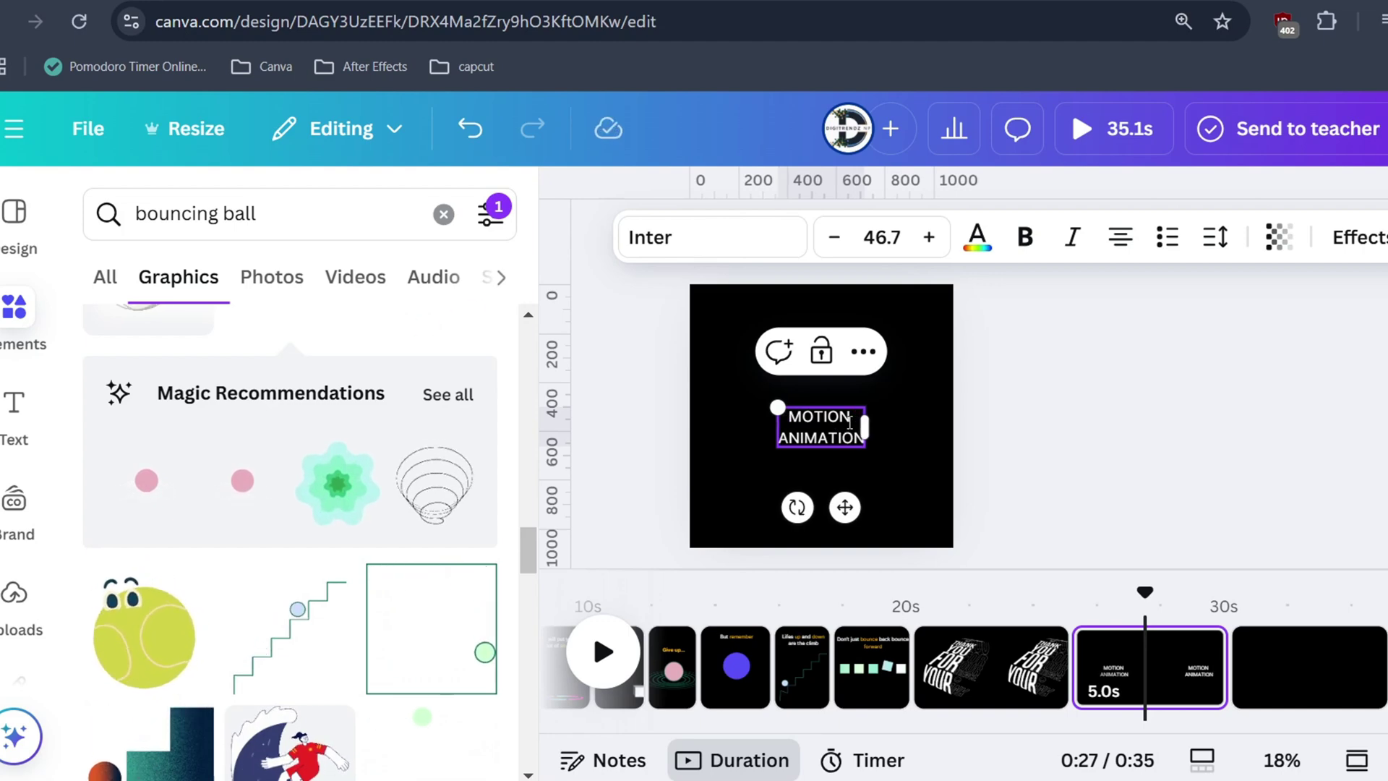
{"action": "left_click", "coordinate": [1112, 436]}
{"action": "left_click", "coordinate": [788, 418]}
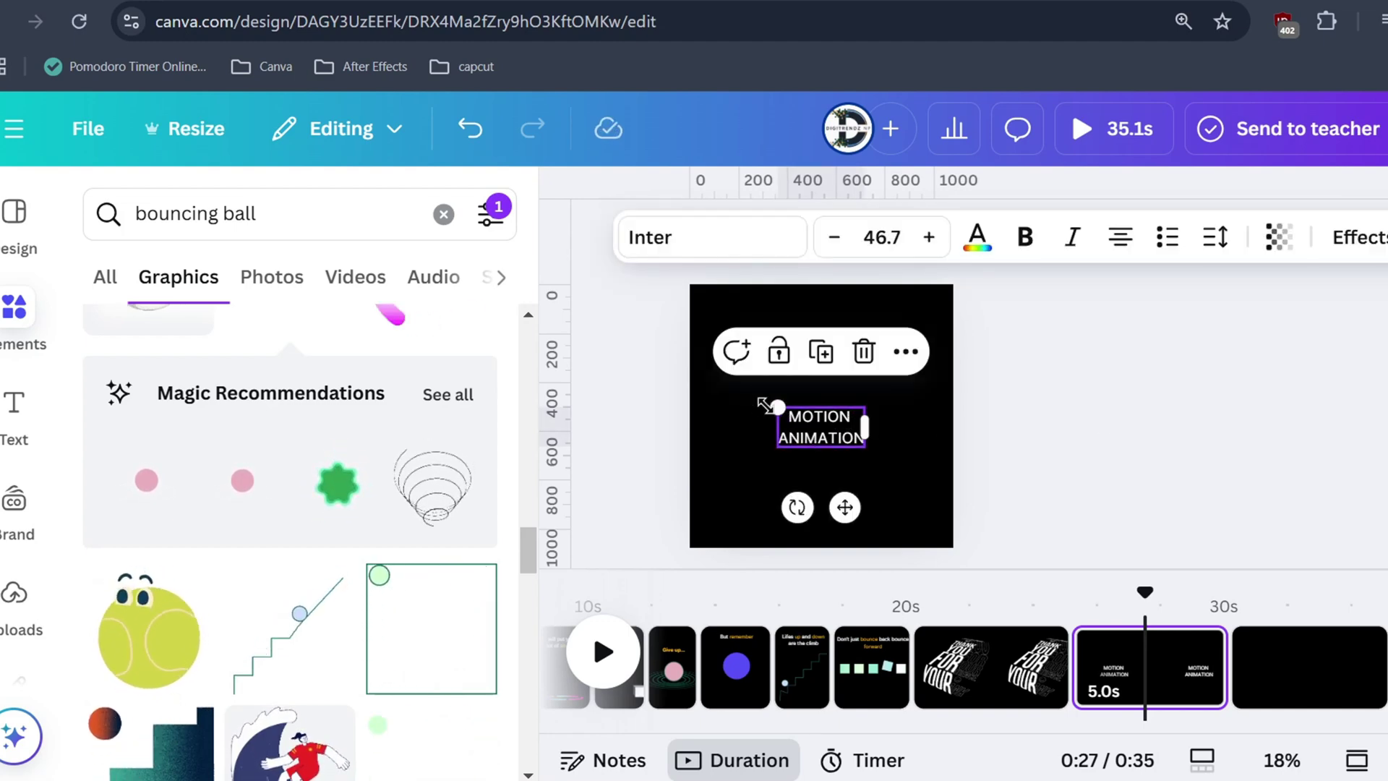
- Enlarge the "MOTION ANIMATION" text to size 63.6 and reposition it near the middle of the page
{"action": "left_click_drag", "start_coordinate": [777, 407], "coordinate": [743, 378]}
{"action": "mouse_move", "coordinate": [805, 424]}
{"action": "left_mouse_down"}
{"action": "mouse_move", "coordinate": [832, 422]}
{"action": "mouse_move", "coordinate": [821, 417]}
{"action": "left_mouse_up"}
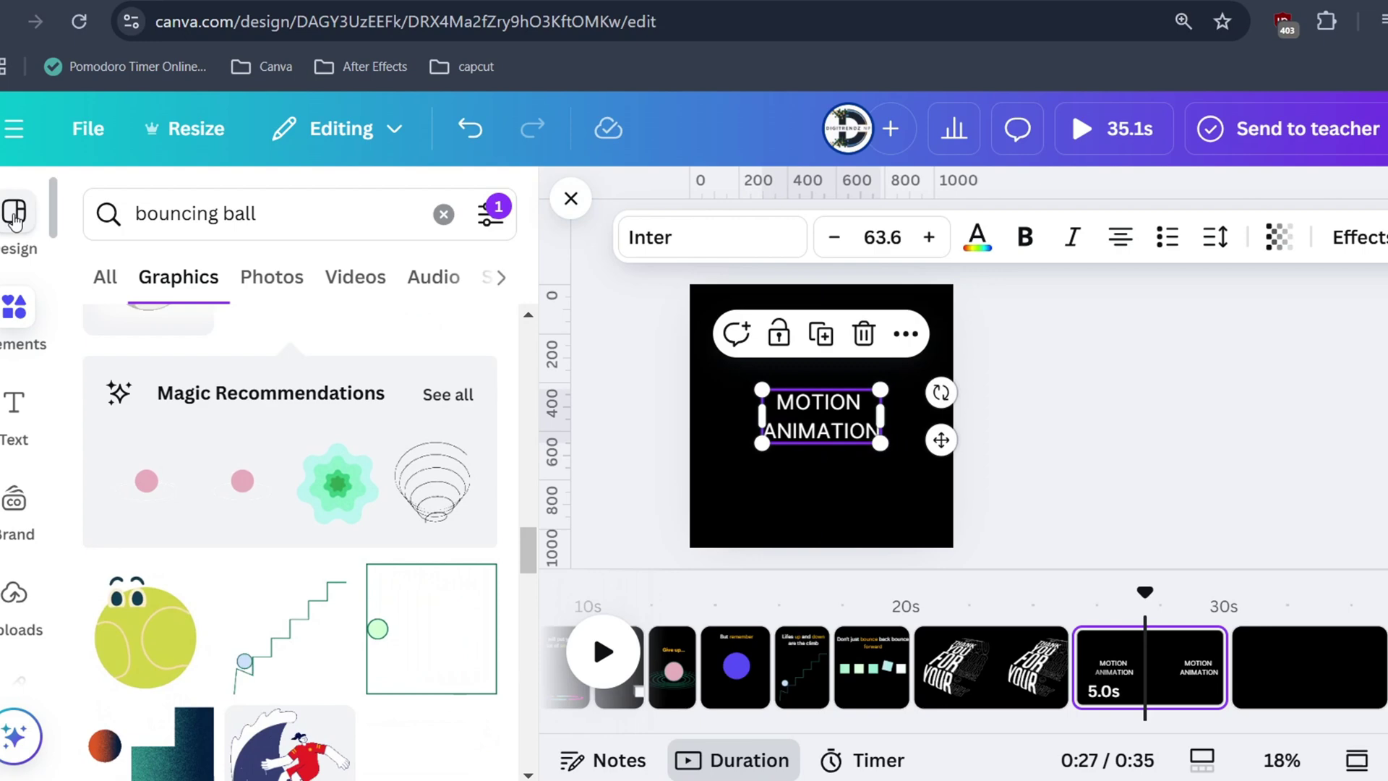
- Search the graphics for "STICK PERSON" and add the animated running figure to the page
{"action": "type", "text": "ST"}
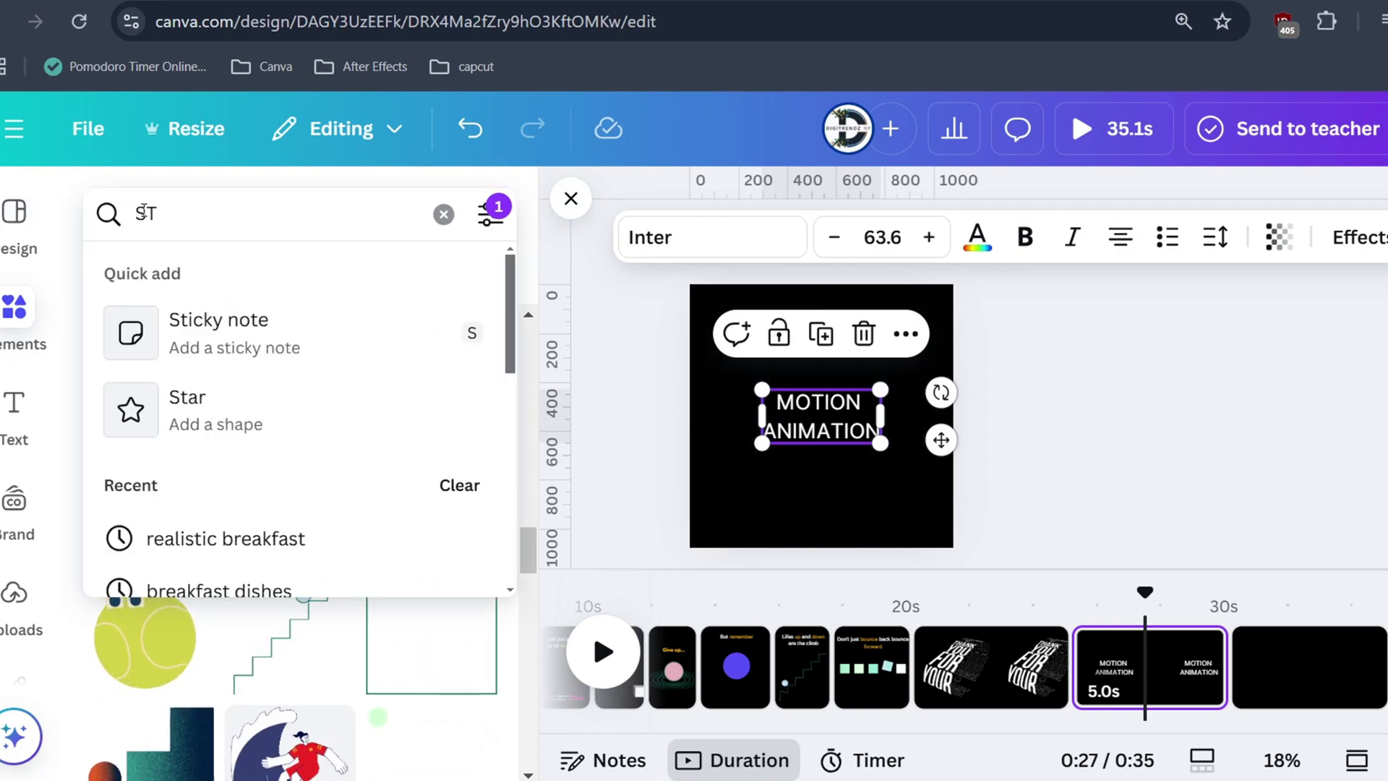
{"action": "type", "text": "ICK"}
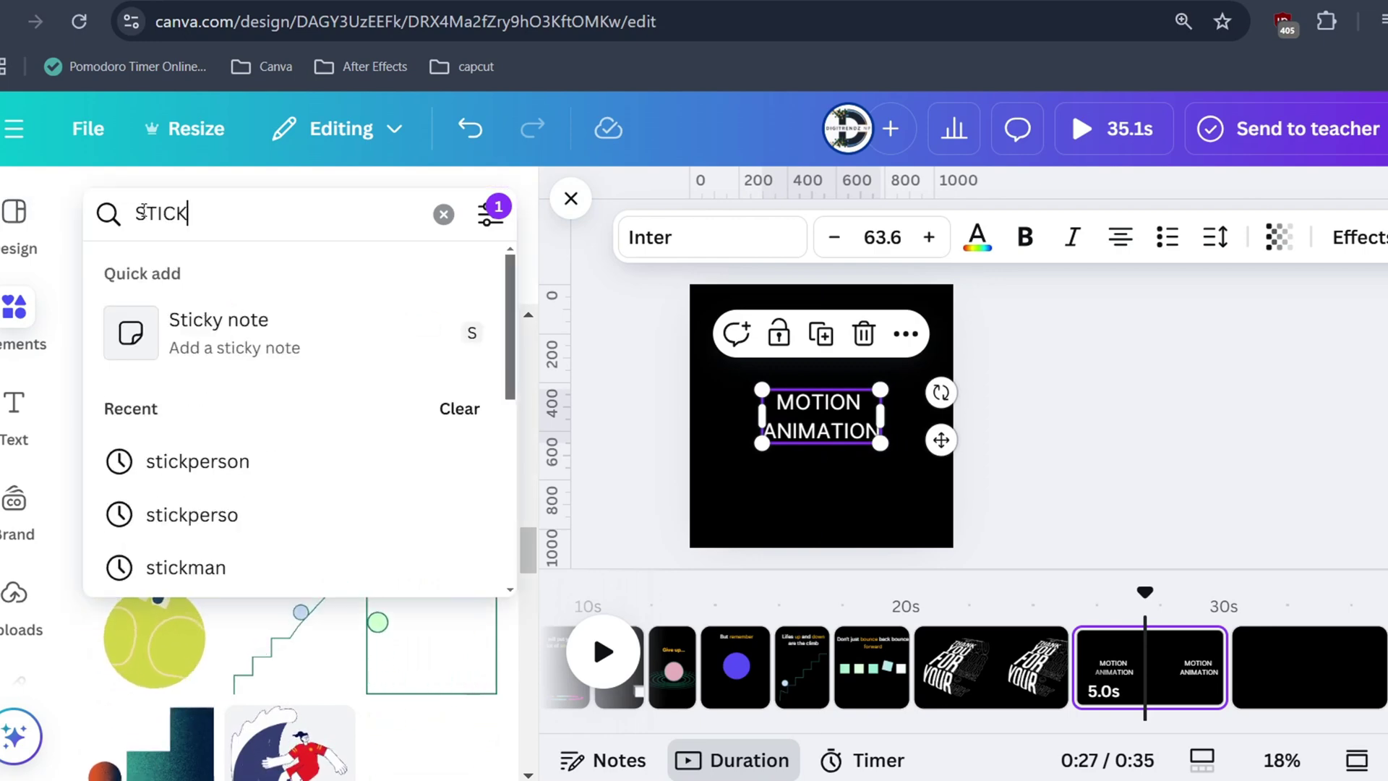
{"action": "type", "text": " PERSON"}
{"action": "key", "text": "Return"}
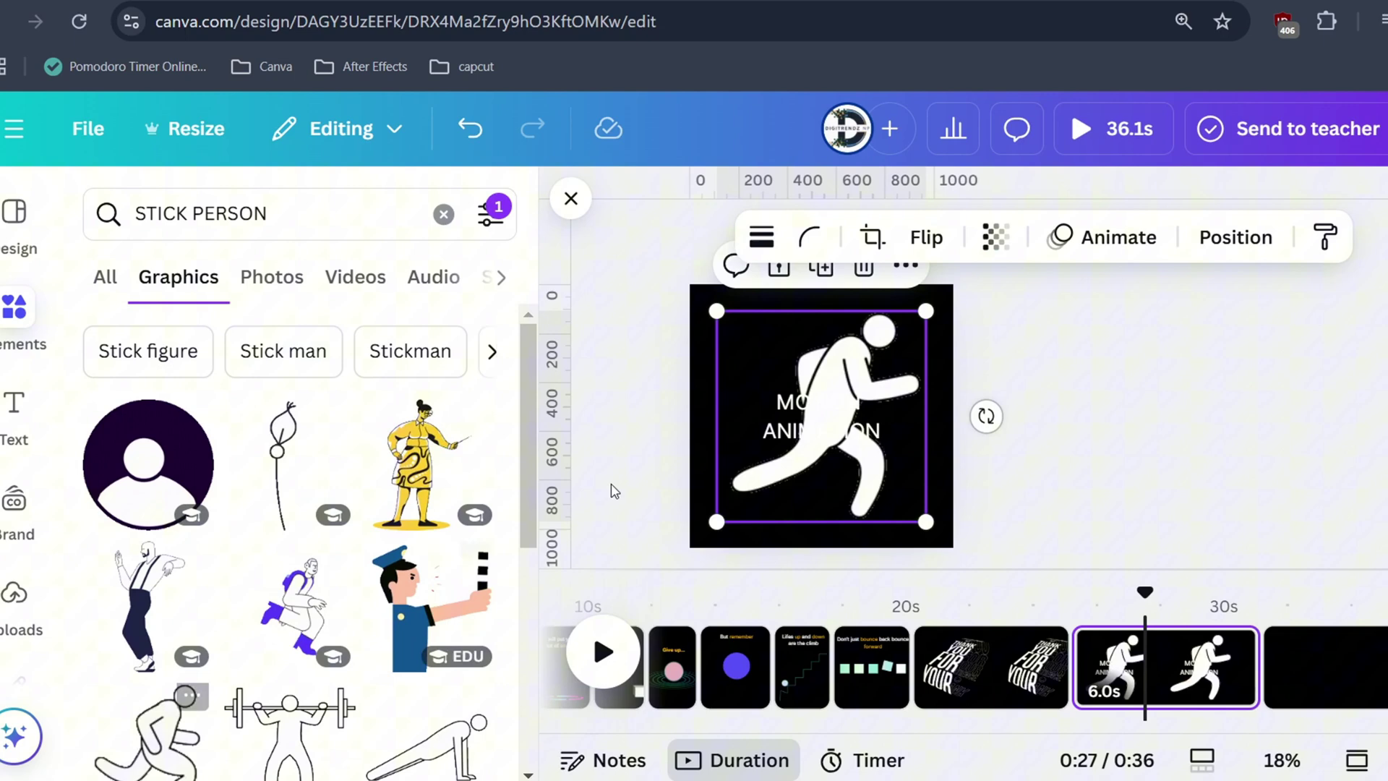
{"action": "left_click", "coordinate": [151, 730]}
- Make the "MOTION ANIMATION" text bold at size 80.6, and shift the running figure toward the page's left edge
{"action": "left_click", "coordinate": [784, 416]}
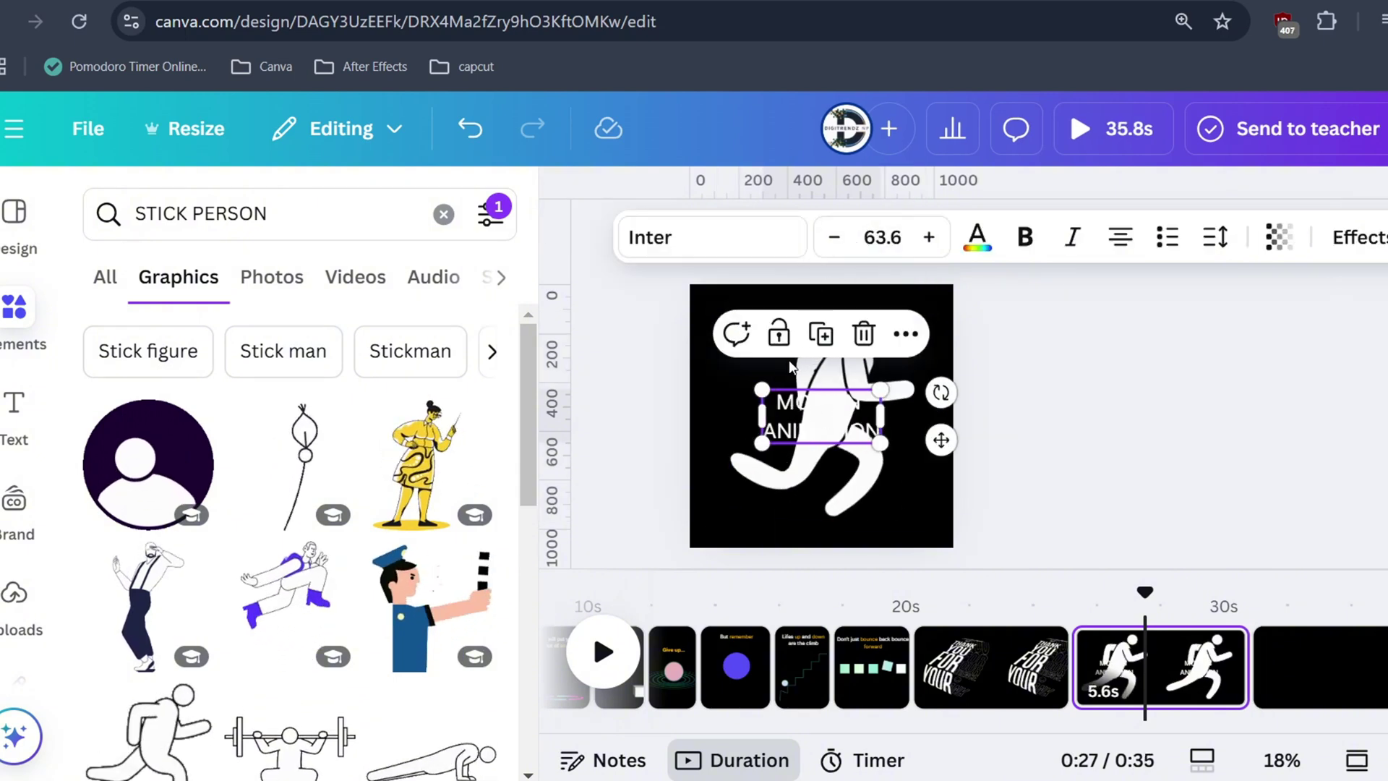
{"action": "left_click", "coordinate": [746, 403]}
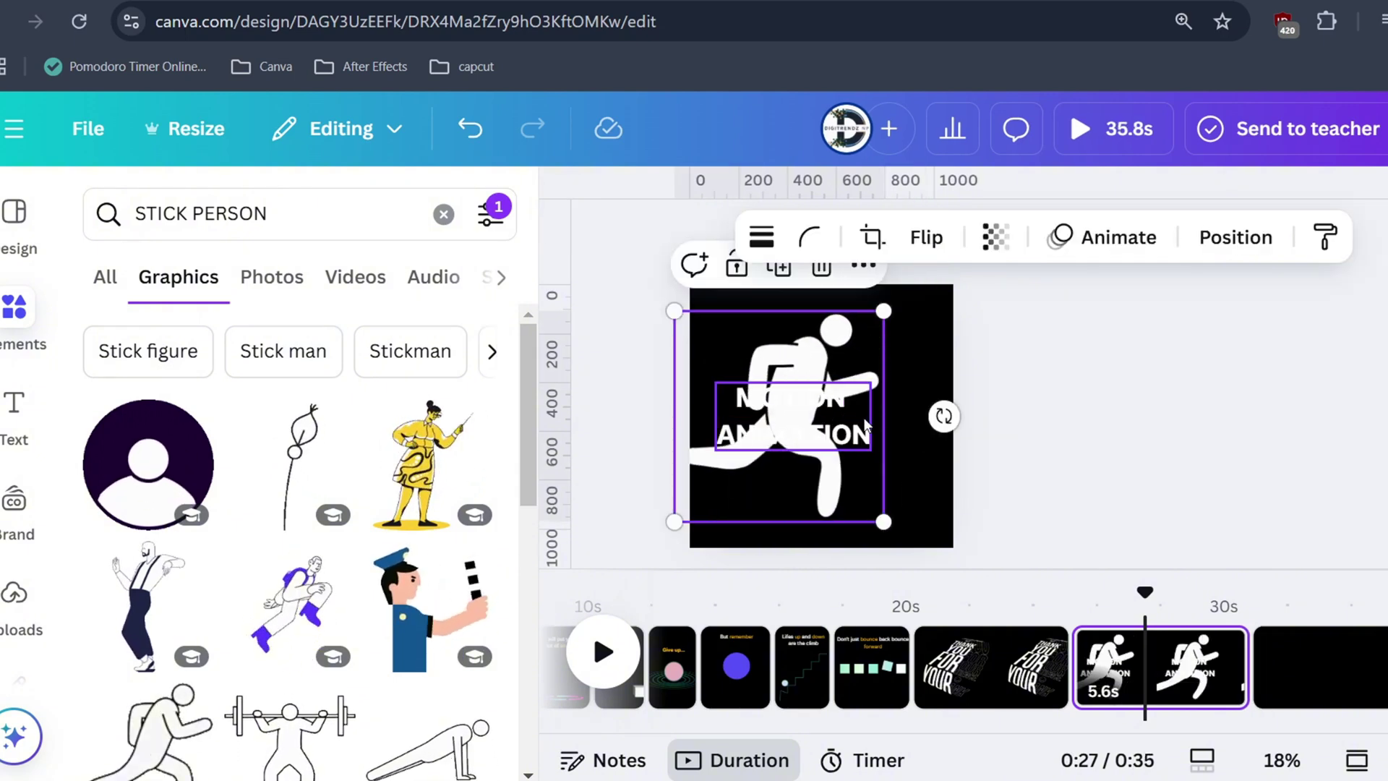
- Layer the running figure above the text, shrink it, and place it partly beyond the page's left edge
{"action": "left_click", "coordinate": [1235, 237]}
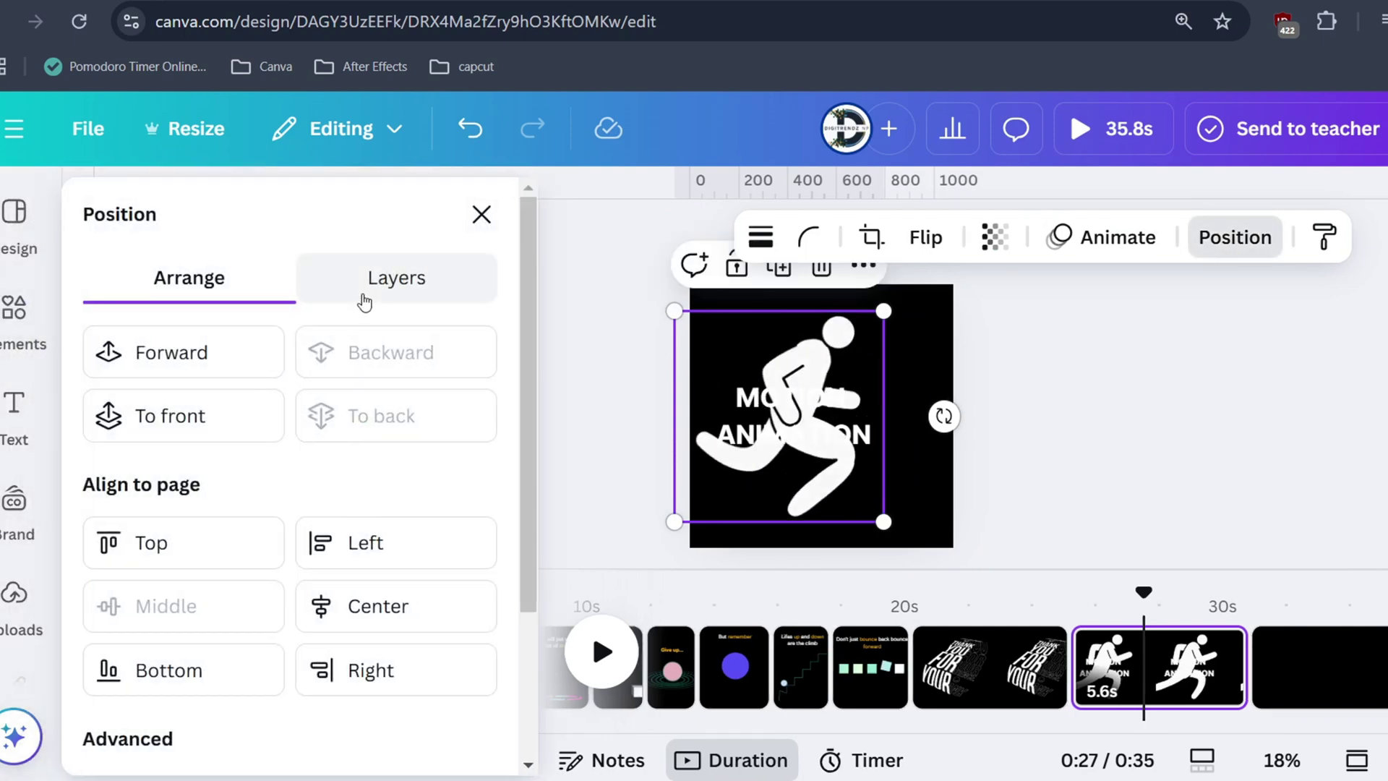
{"action": "left_click", "coordinate": [408, 279]}
{"action": "left_click_drag", "start_coordinate": [300, 524], "coordinate": [300, 437]}
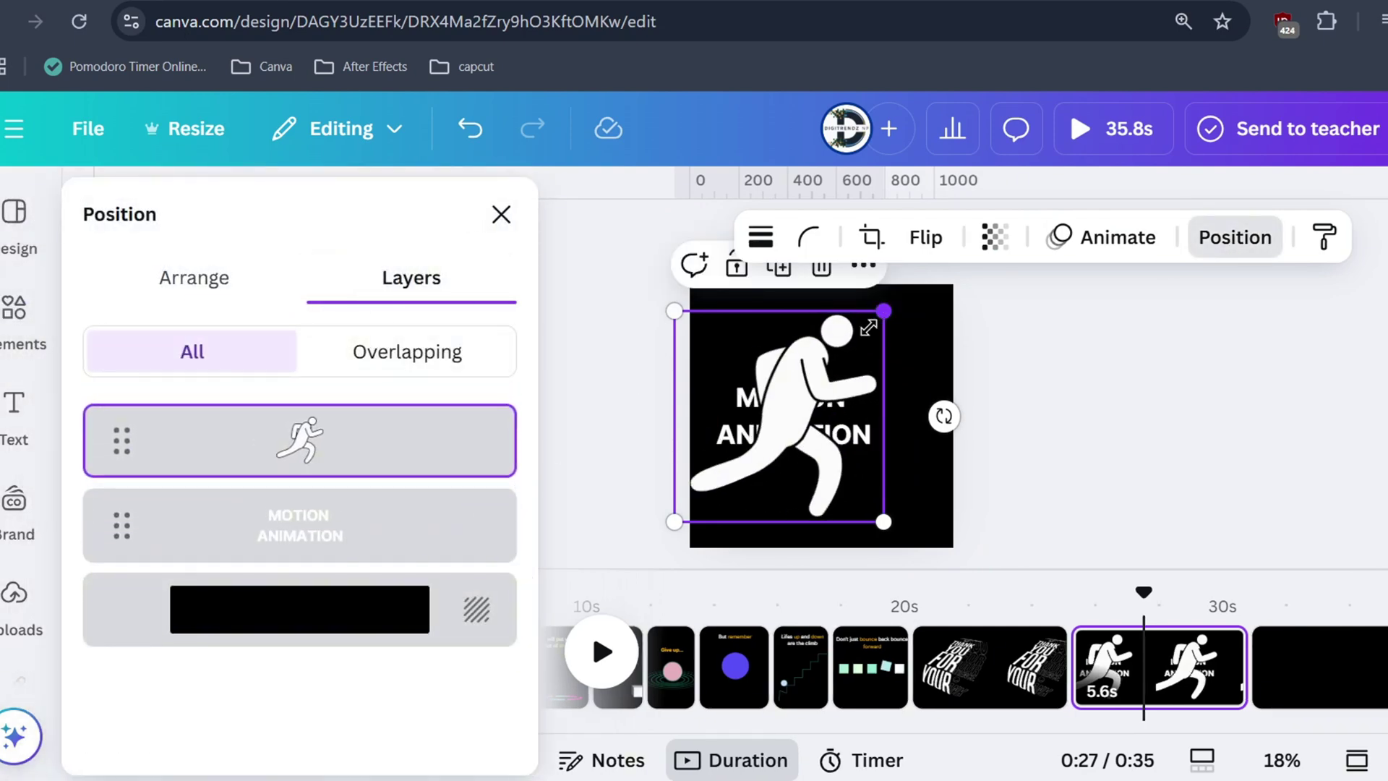
{"action": "left_click_drag", "start_coordinate": [728, 522], "coordinate": [679, 479]}
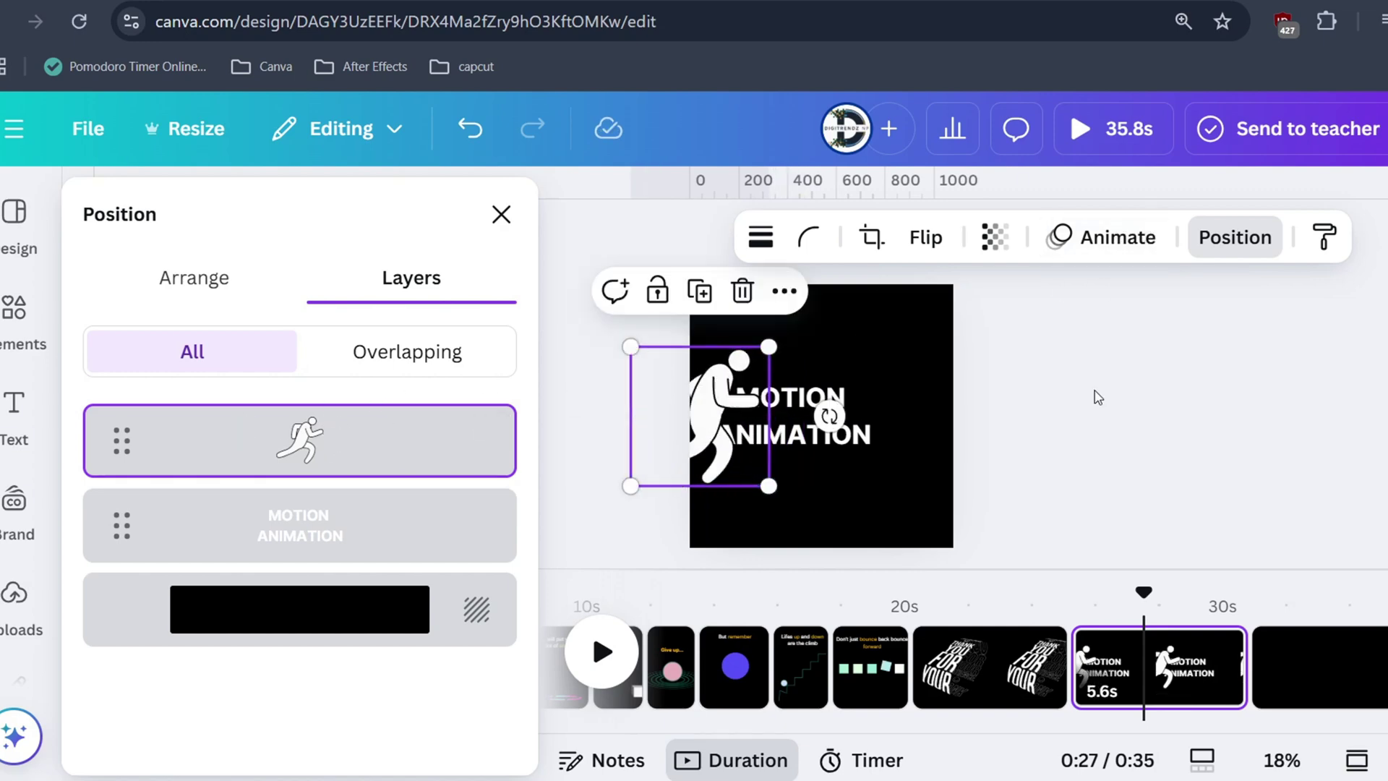
{"action": "left_click", "coordinate": [1191, 246]}
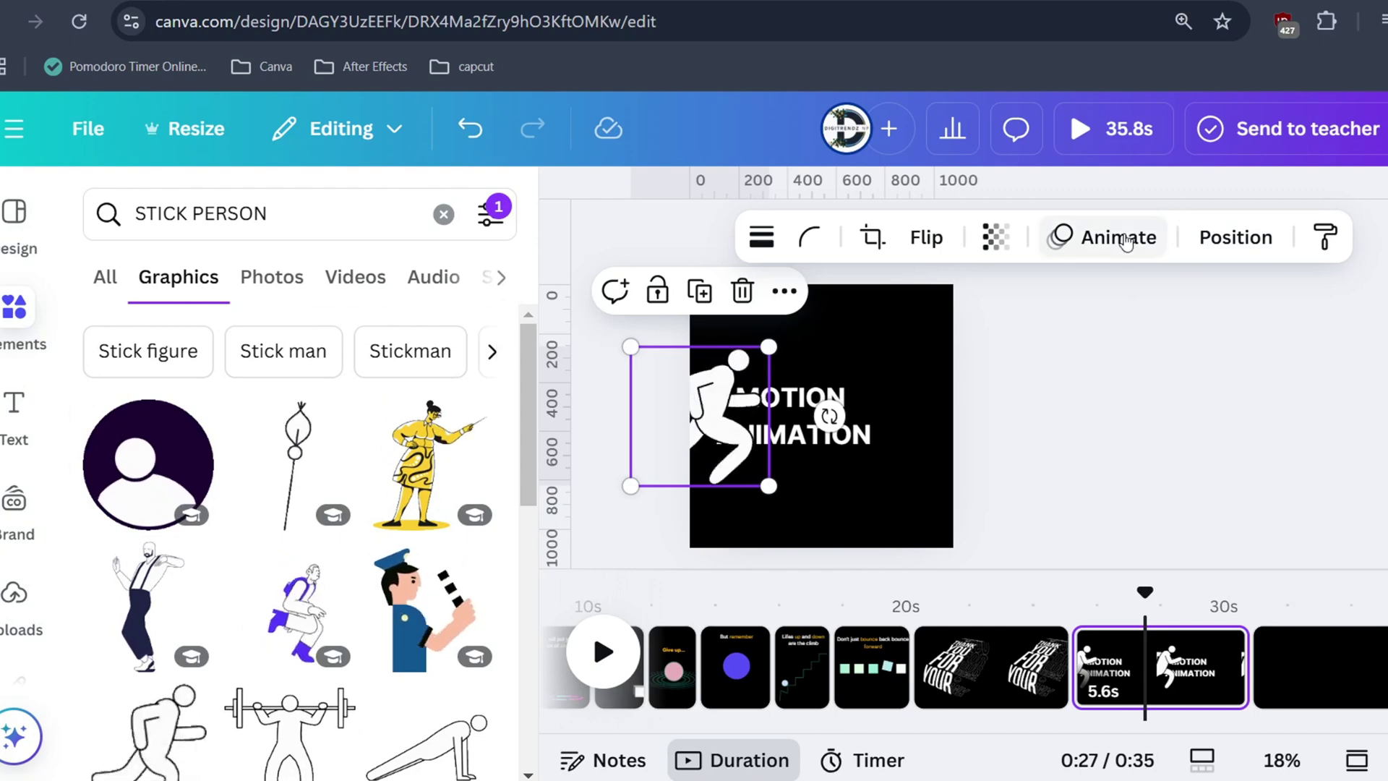
- Create a custom animation for the running figure along a straight horizontal path across the text to the page's right edge
{"action": "left_click", "coordinate": [1120, 238]}
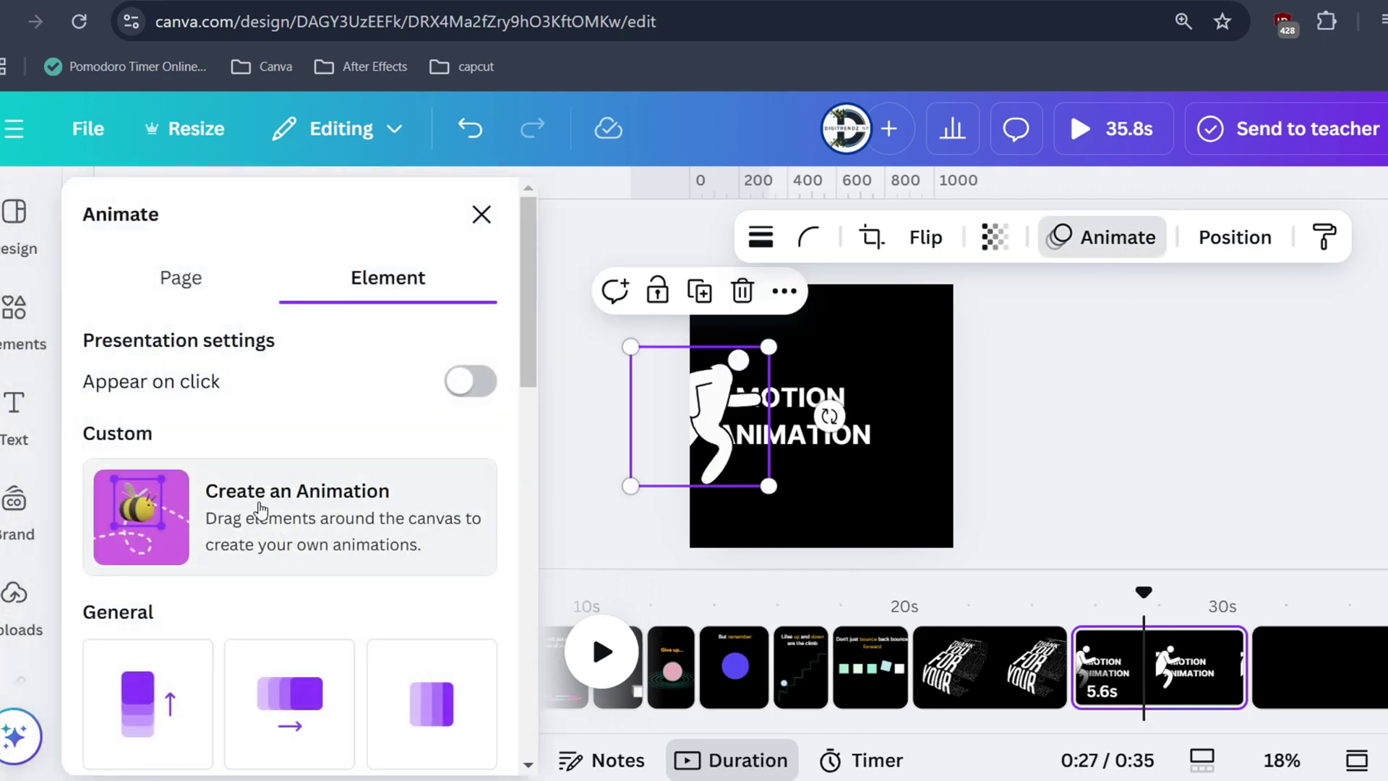
{"action": "left_click", "coordinate": [262, 510]}
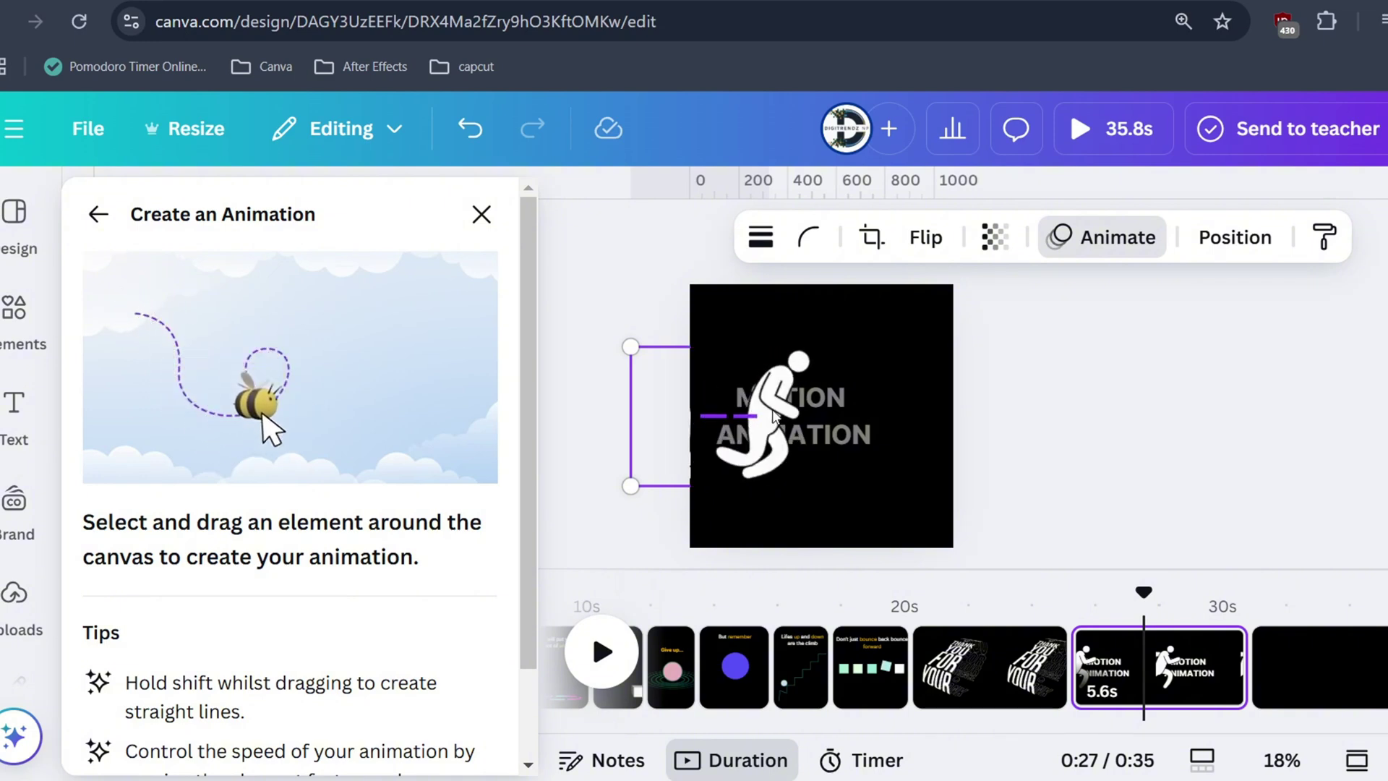
{"action": "left_click_drag", "start_coordinate": [814, 417], "coordinate": [822, 417]}
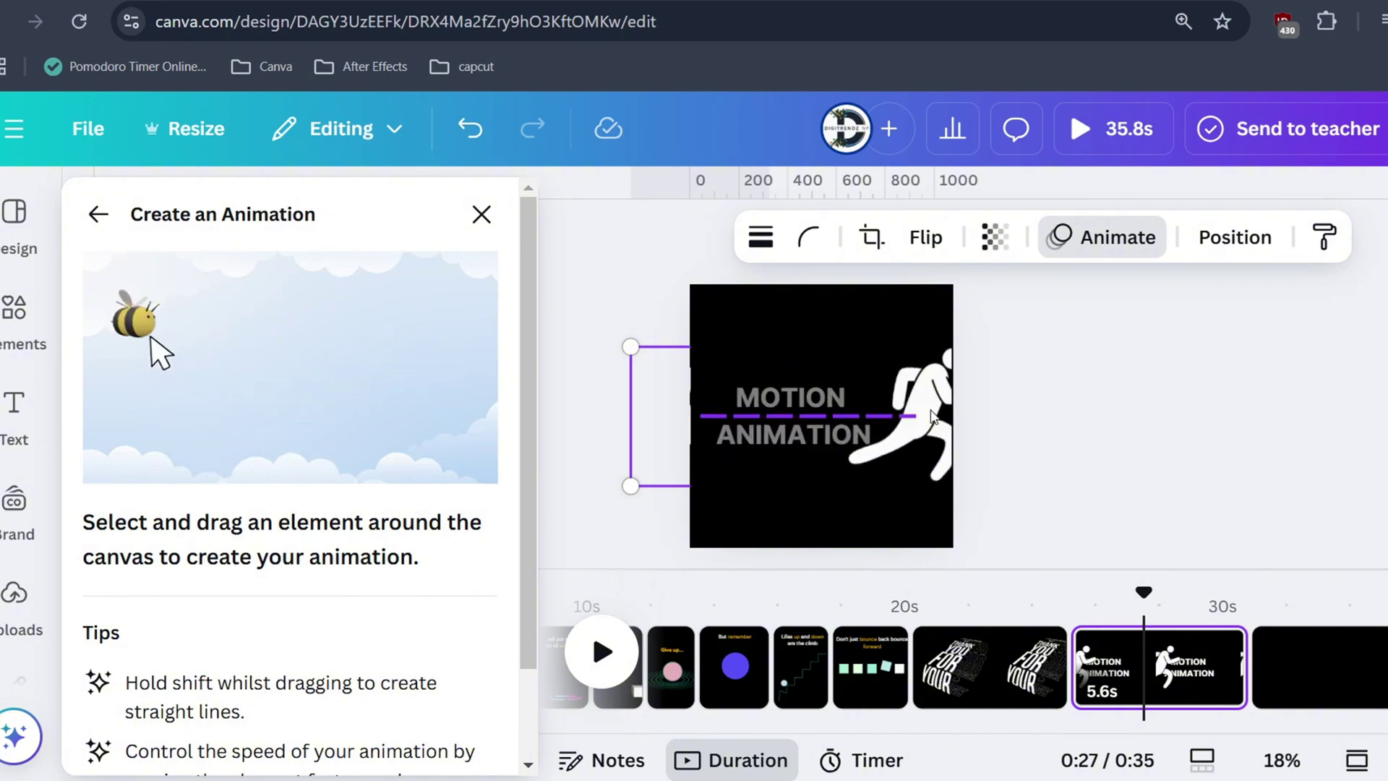
- Set the running figure's movement style to Steady and finish its custom animation
{"action": "left_click", "coordinate": [319, 318]}
{"action": "left_click", "coordinate": [172, 458]}
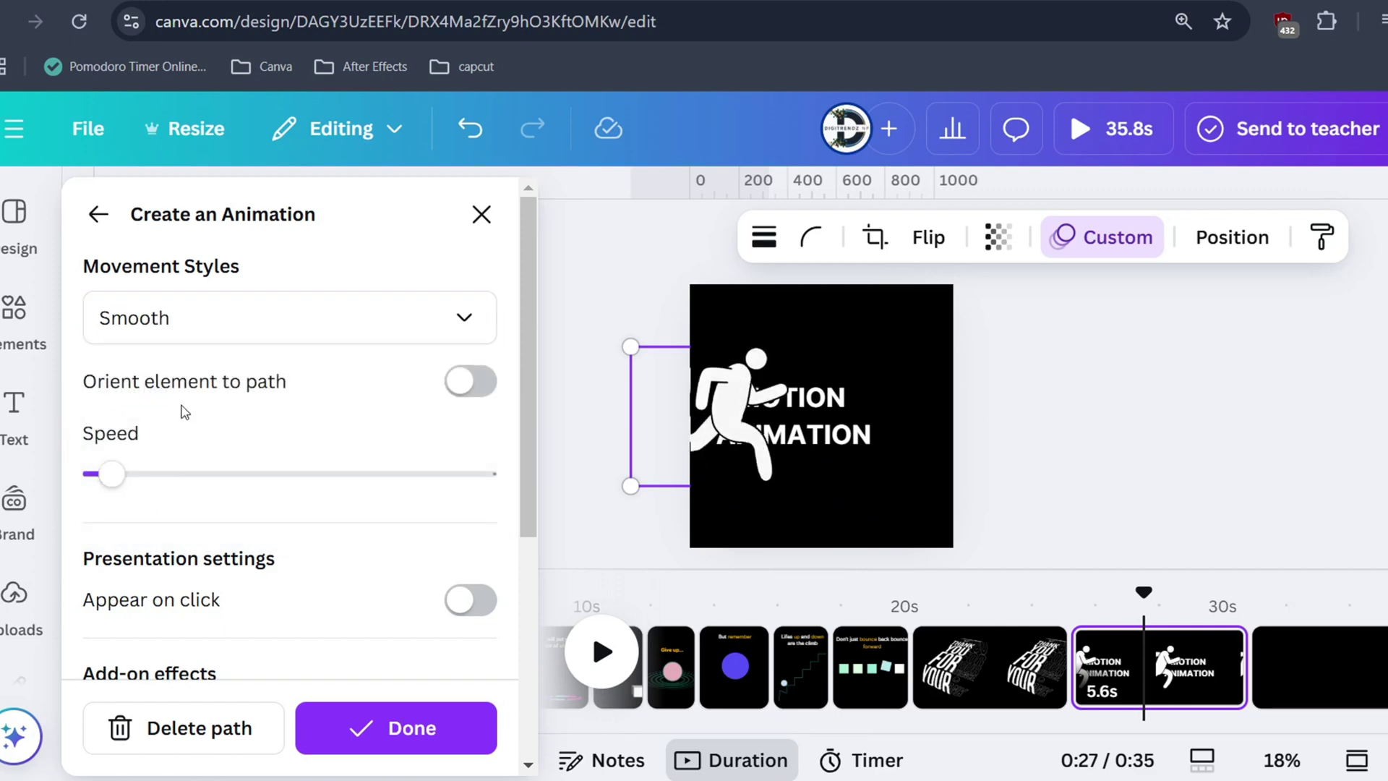
{"action": "left_click", "coordinate": [205, 339]}
{"action": "left_click", "coordinate": [208, 503]}
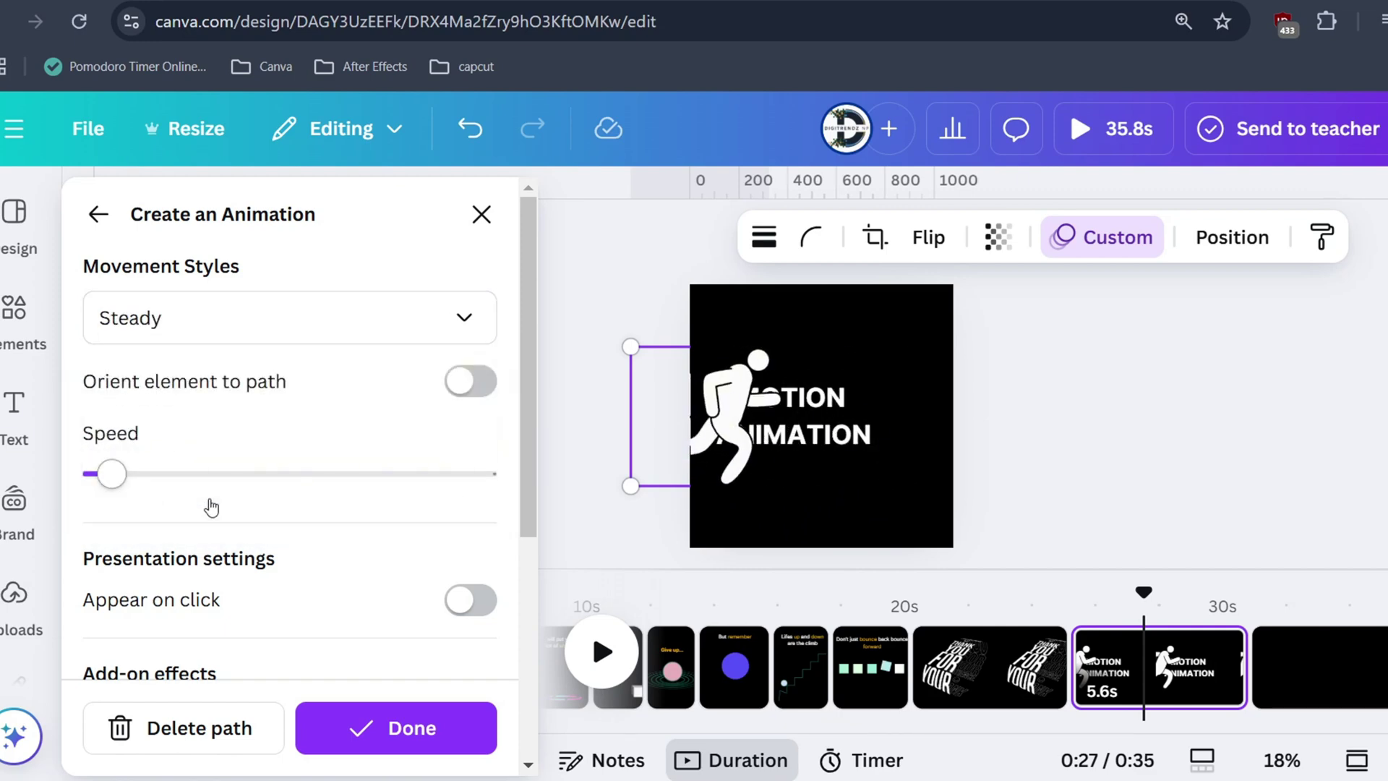
{"action": "left_click", "coordinate": [396, 728]}
- Apply a Wipe animation to the "MOTION ANIMATION" text, only on enter, and slow down its speed
{"action": "left_click", "coordinate": [802, 416]}
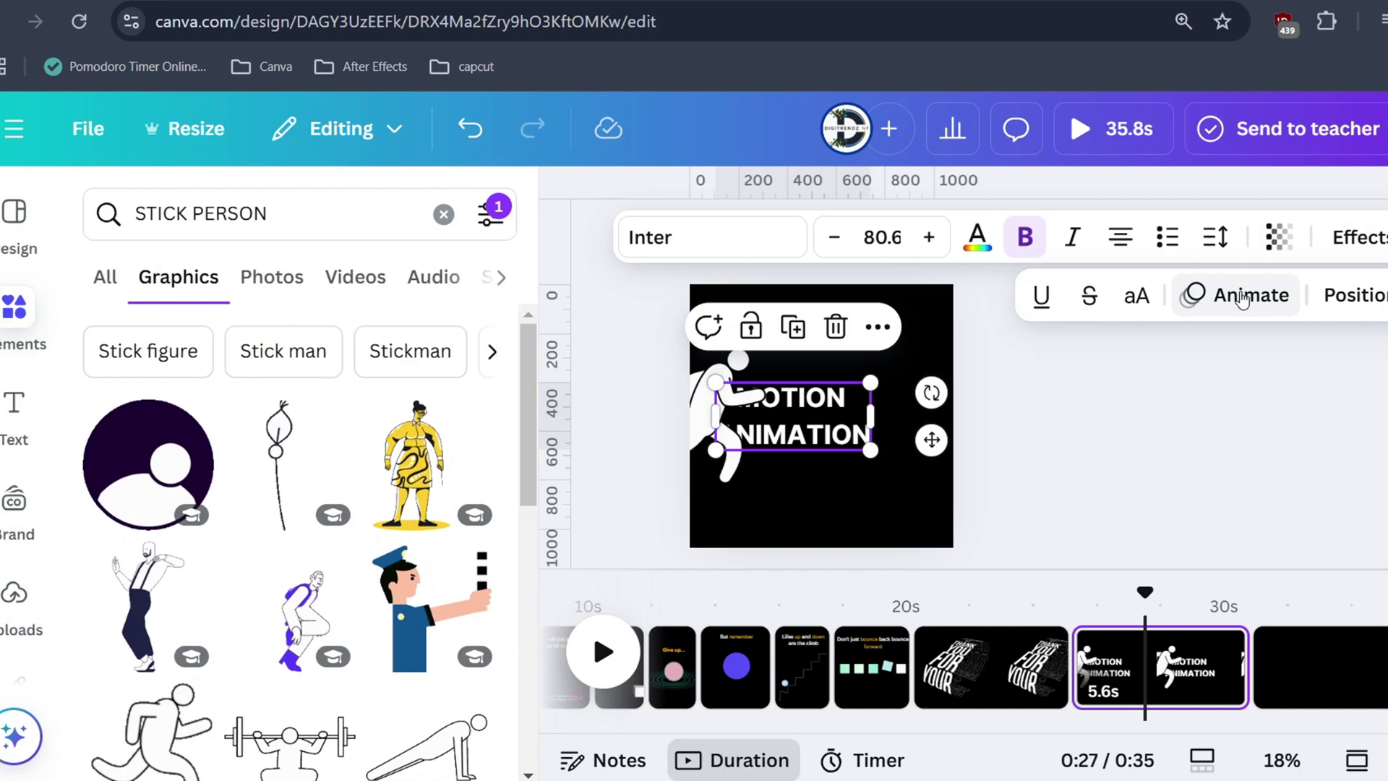
{"action": "left_click", "coordinate": [1241, 299]}
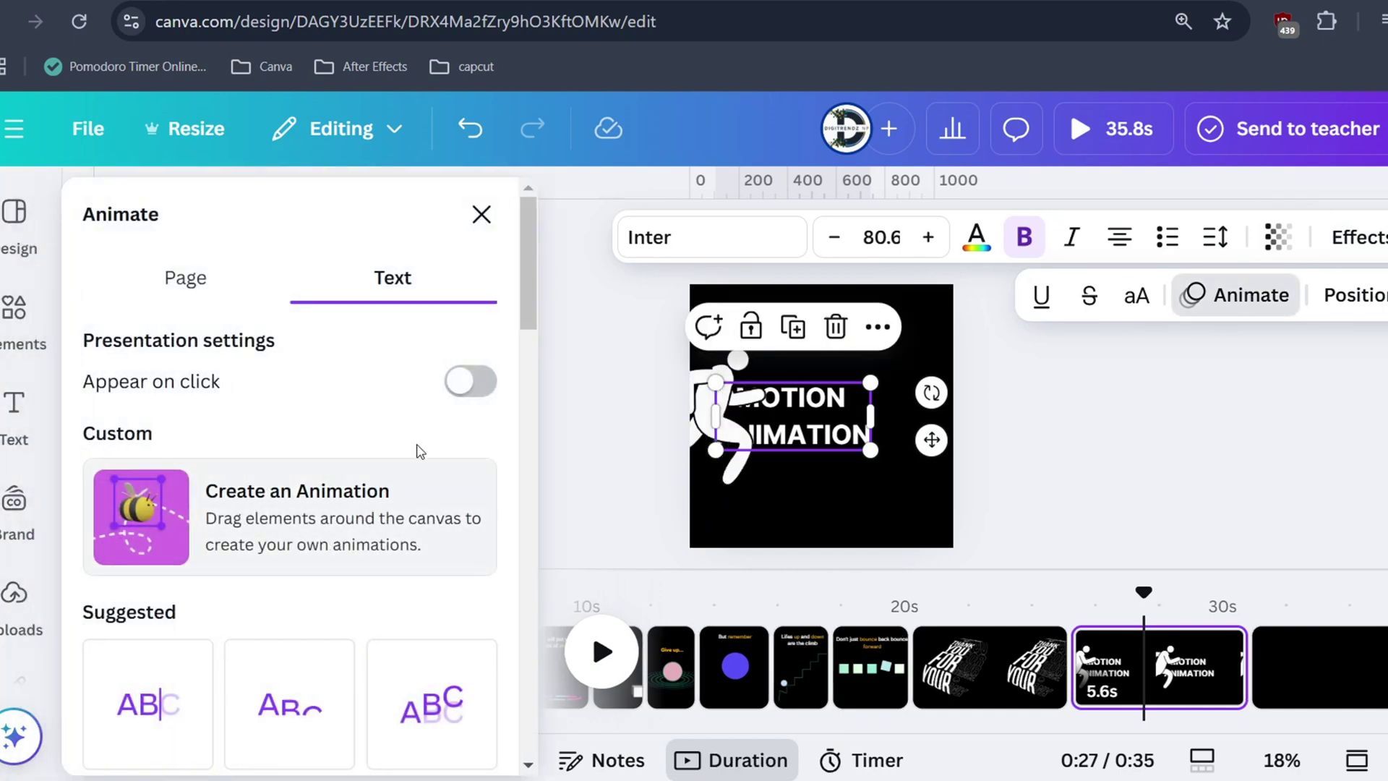
{"action": "scroll", "coordinate": [192, 660], "scroll_direction": "down", "scroll_amount": 5}
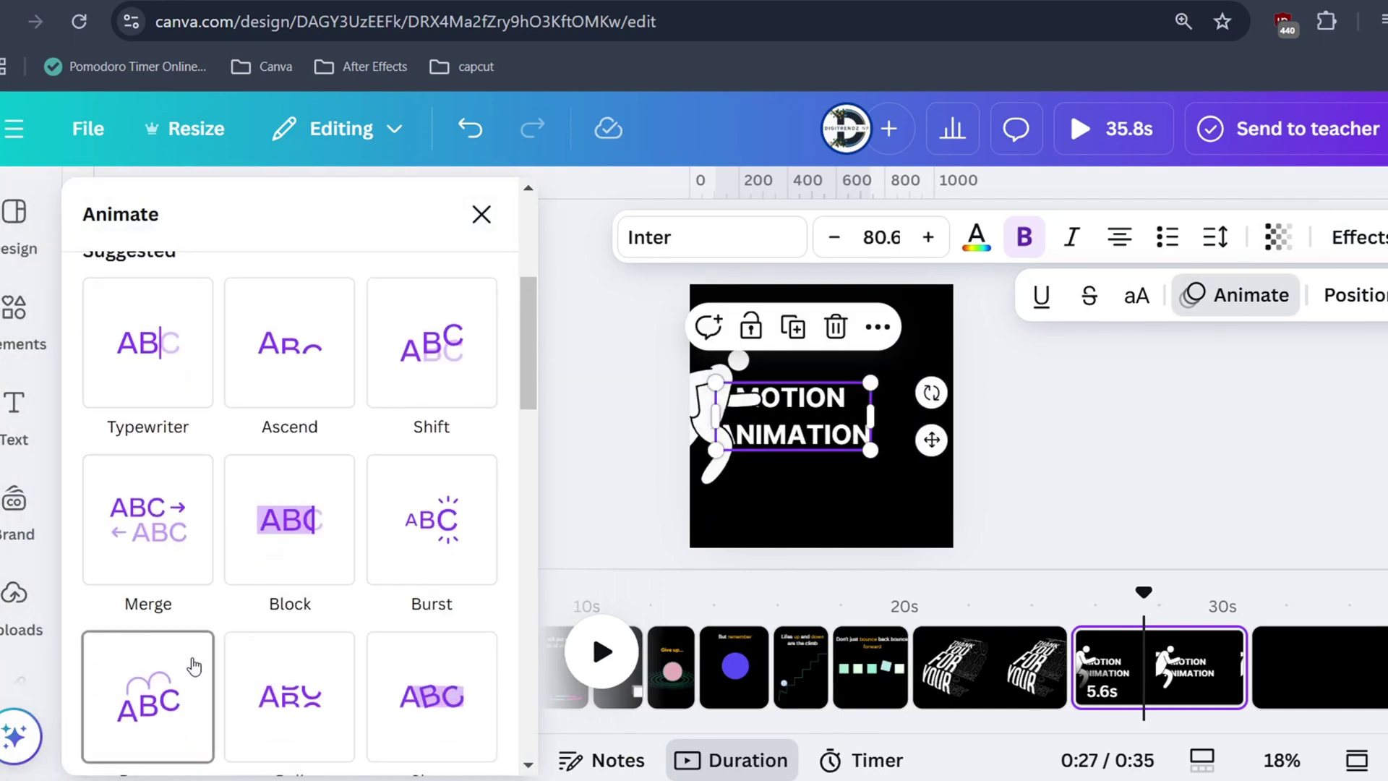
{"action": "scroll", "coordinate": [433, 564], "scroll_direction": "down", "scroll_amount": 8}
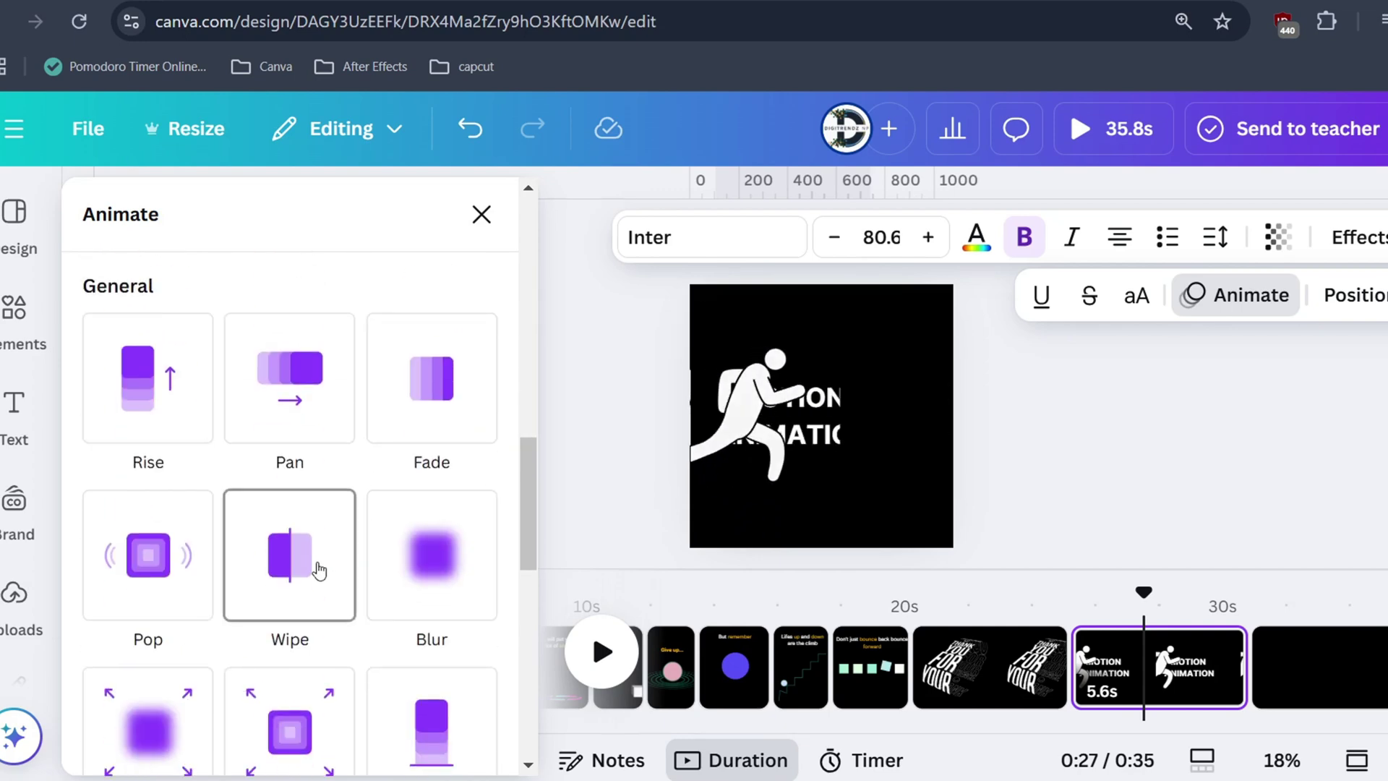
{"action": "left_click", "coordinate": [319, 571]}
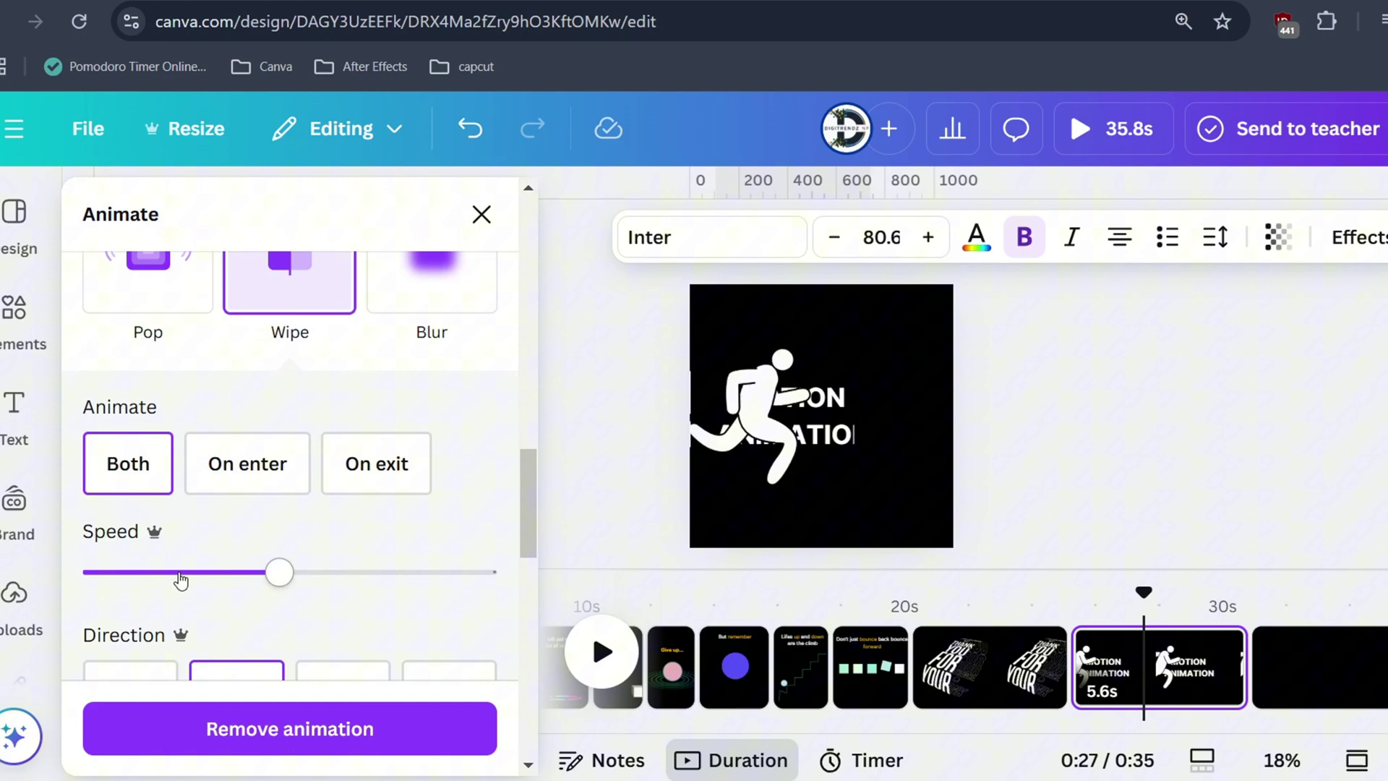
{"action": "left_click", "coordinate": [242, 468]}
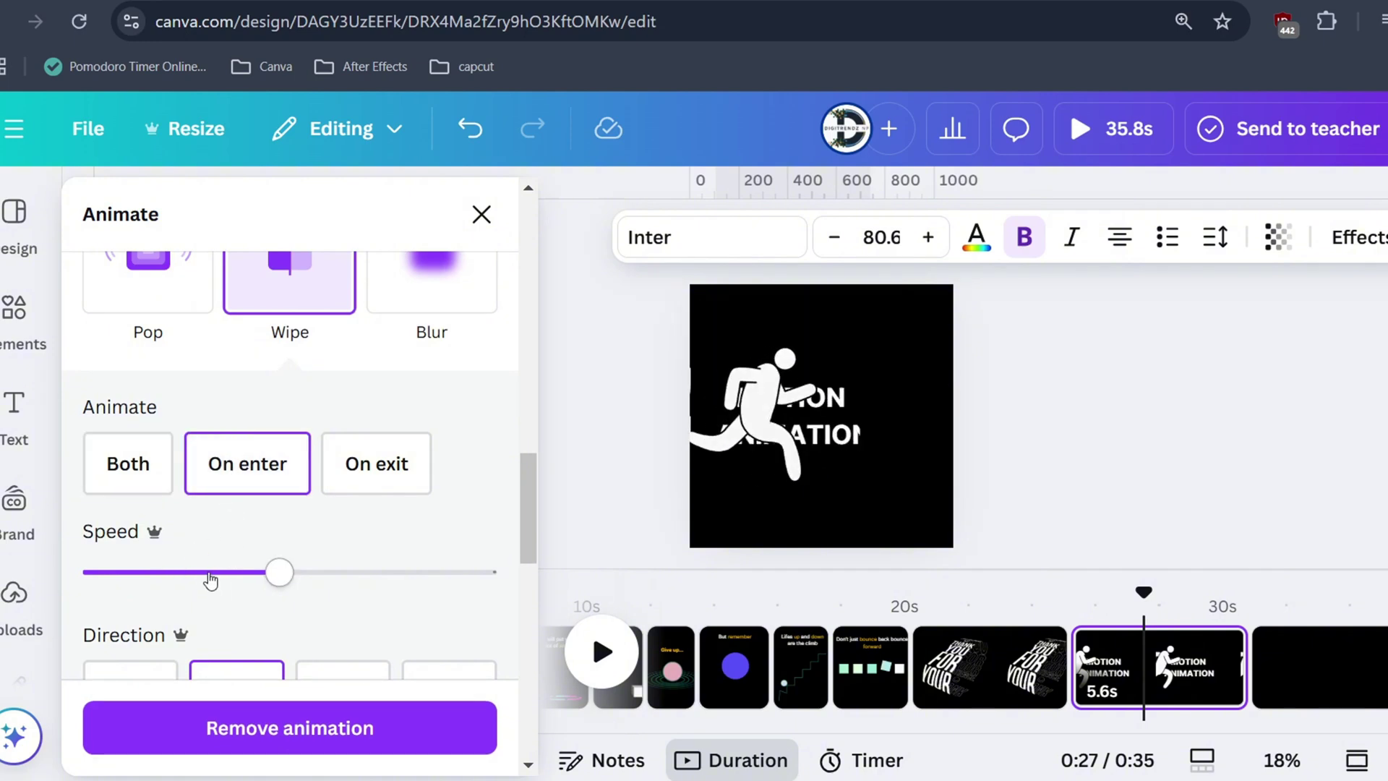
{"action": "left_click_drag", "start_coordinate": [211, 580], "coordinate": [137, 583]}
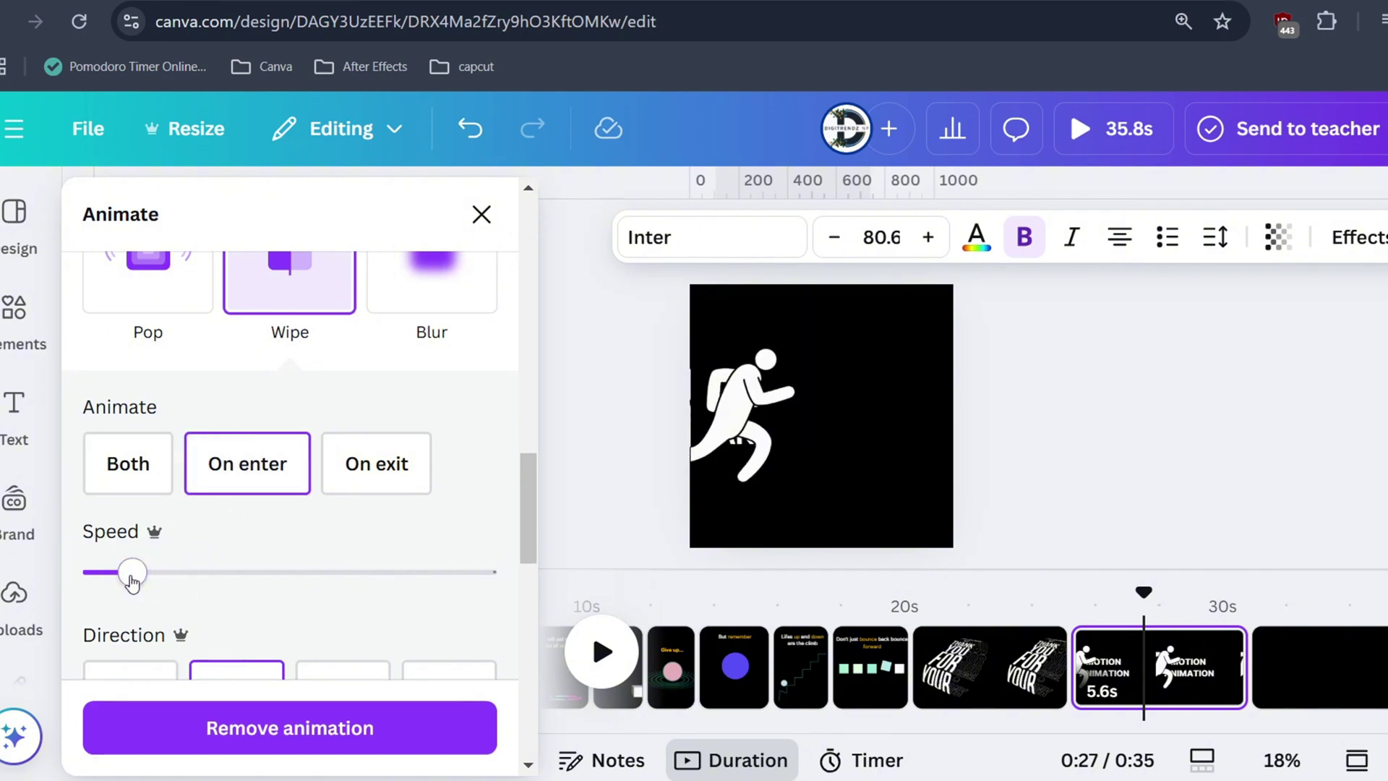